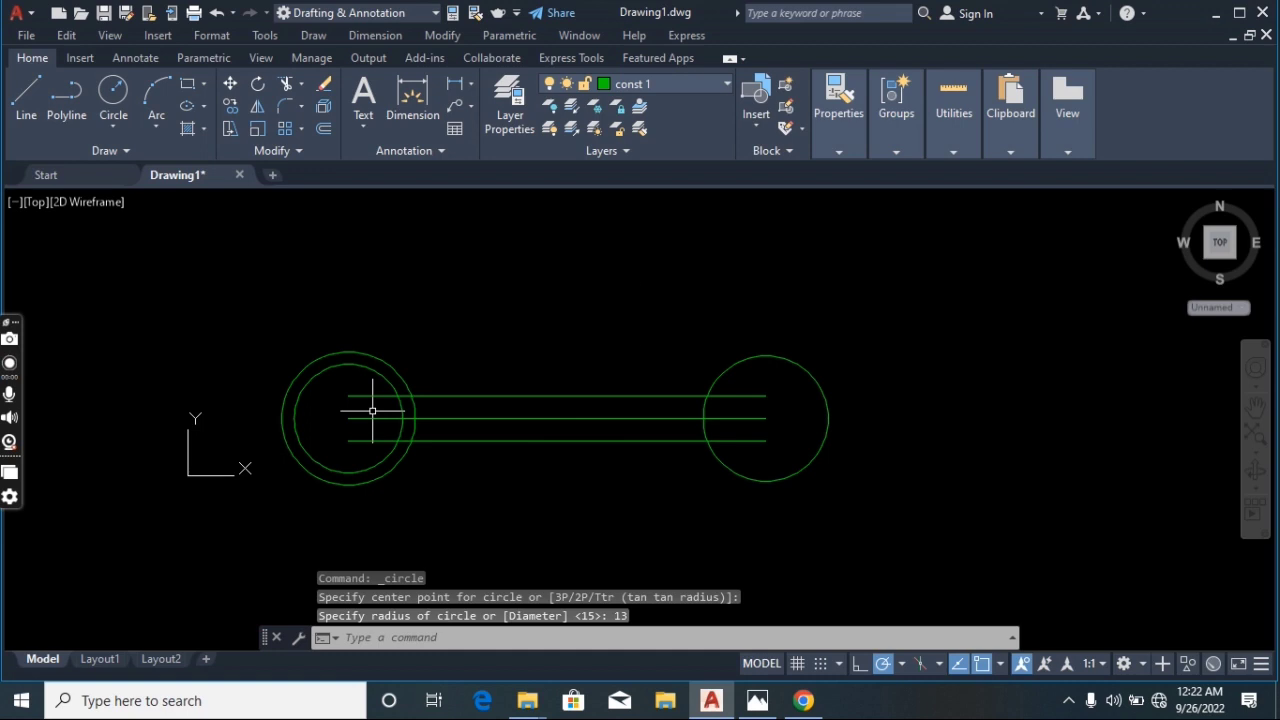
Draw a circle of radius 9 concentric with the right-hand circle
{"action": "right_click", "coordinate": [637, 316]}
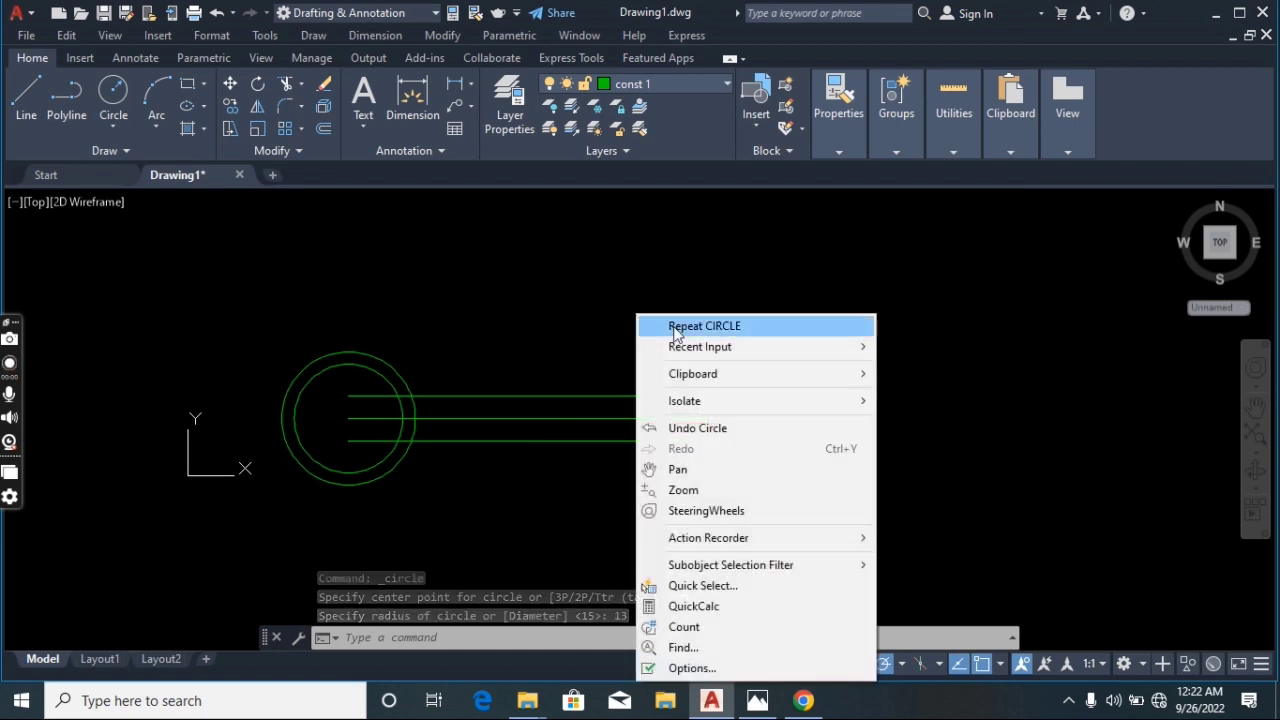
{"action": "left_click", "coordinate": [675, 327]}
{"action": "left_click", "coordinate": [765, 418]}
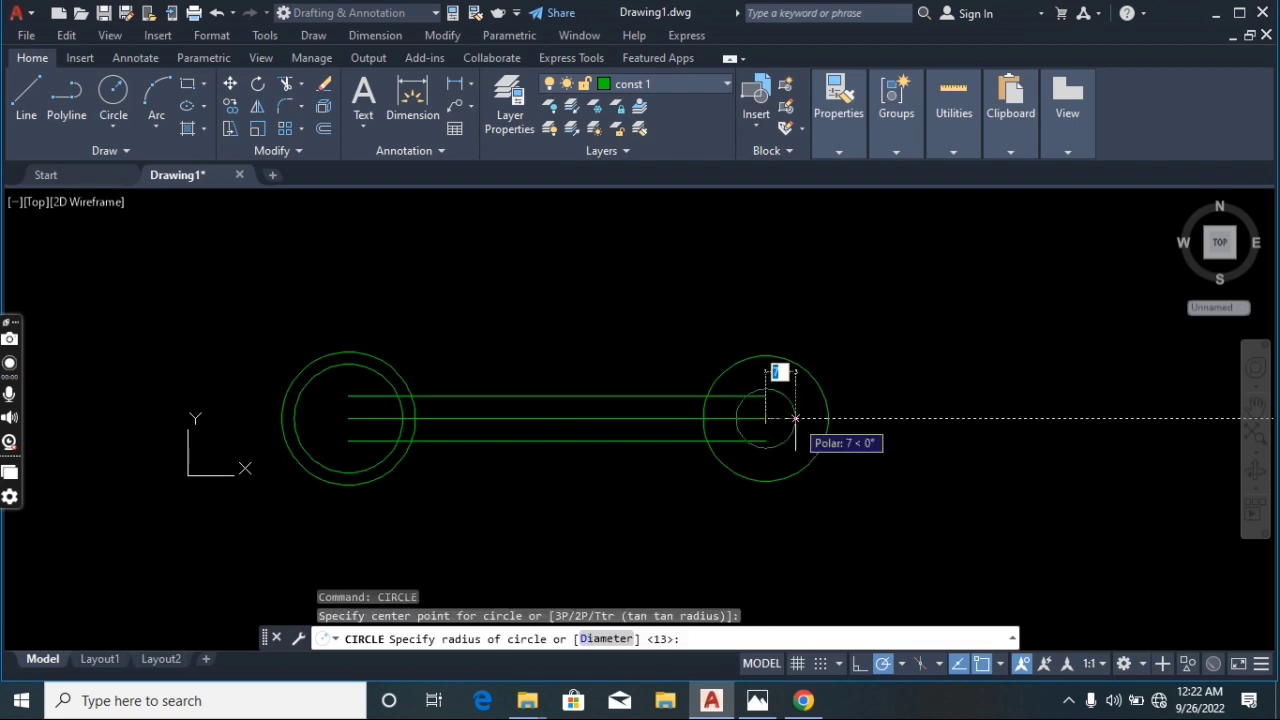
{"action": "type", "text": "9"}
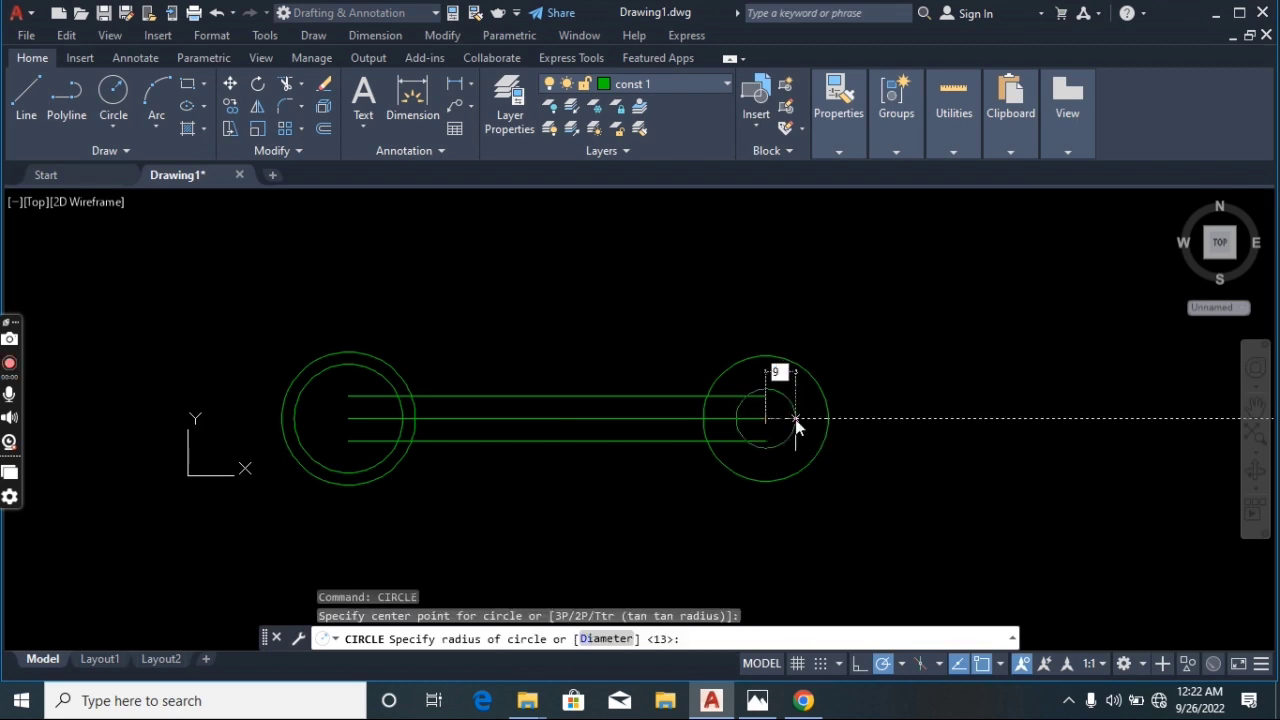
{"action": "key", "text": "Return"}
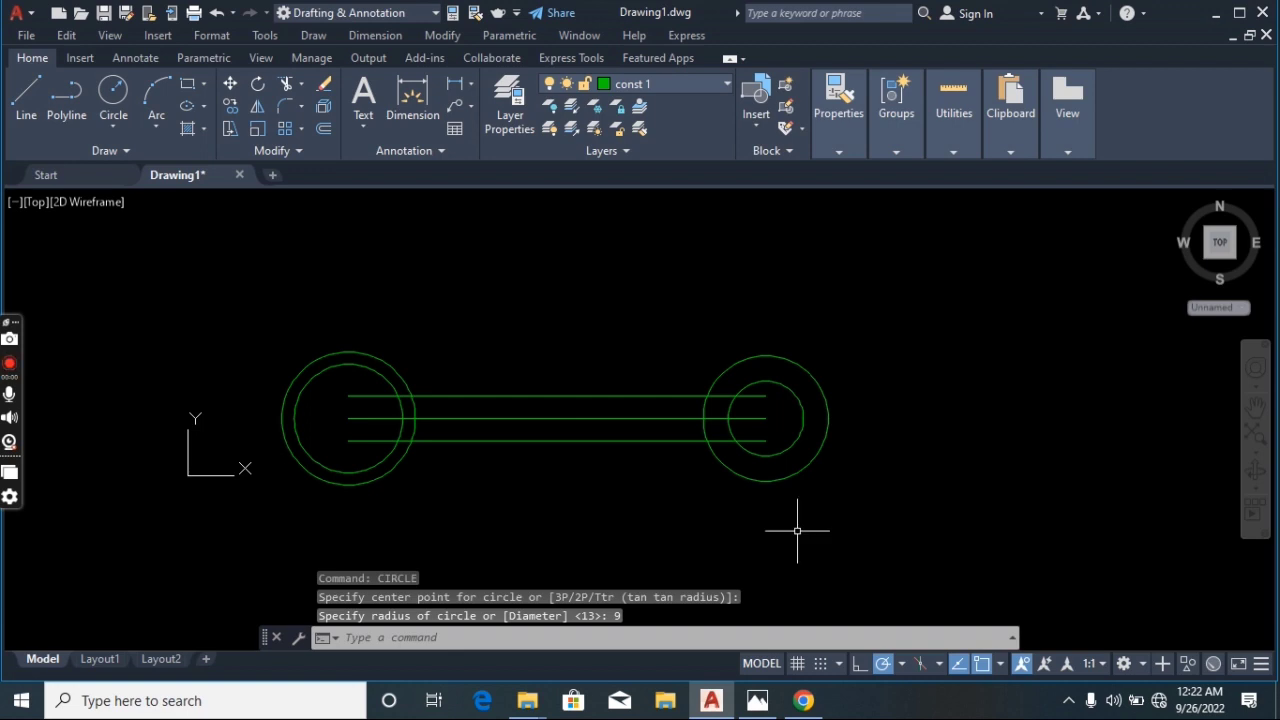
Switch to the Photos app to examine the 17 x 13 wrench reference image, then return to the drawing
{"action": "left_click", "coordinate": [755, 702]}
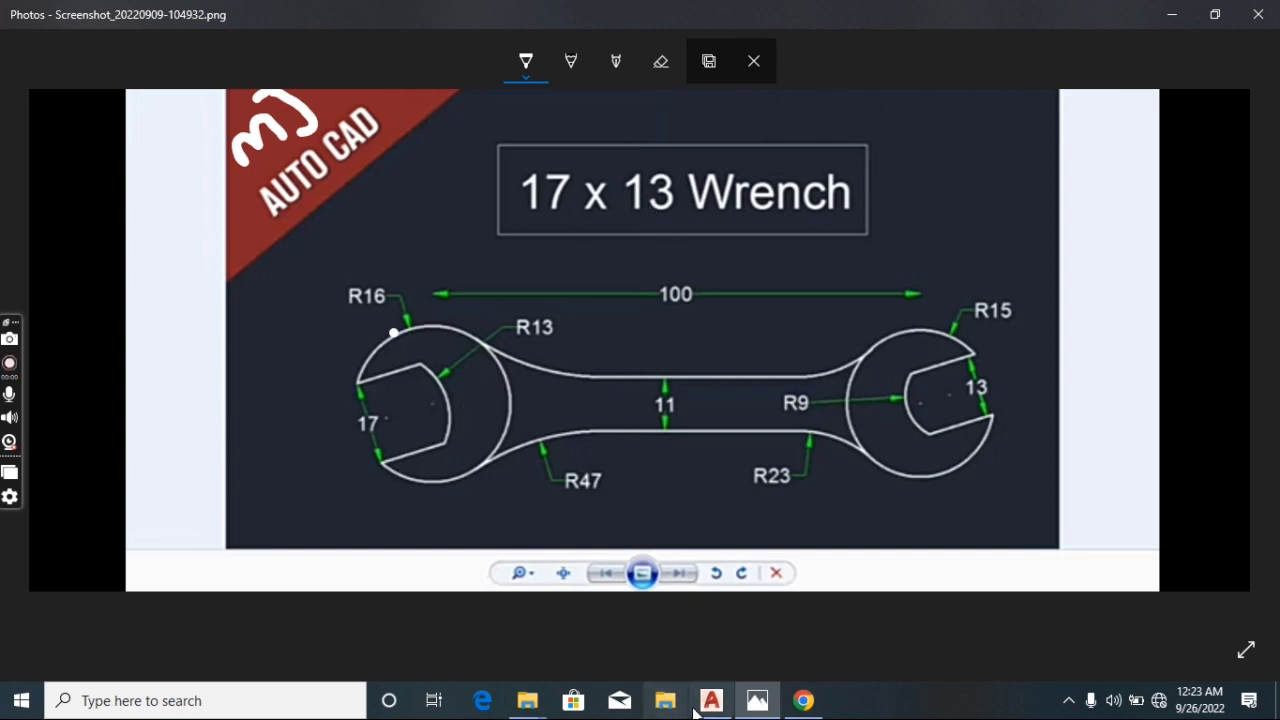
{"action": "mouse_move", "coordinate": [713, 712]}
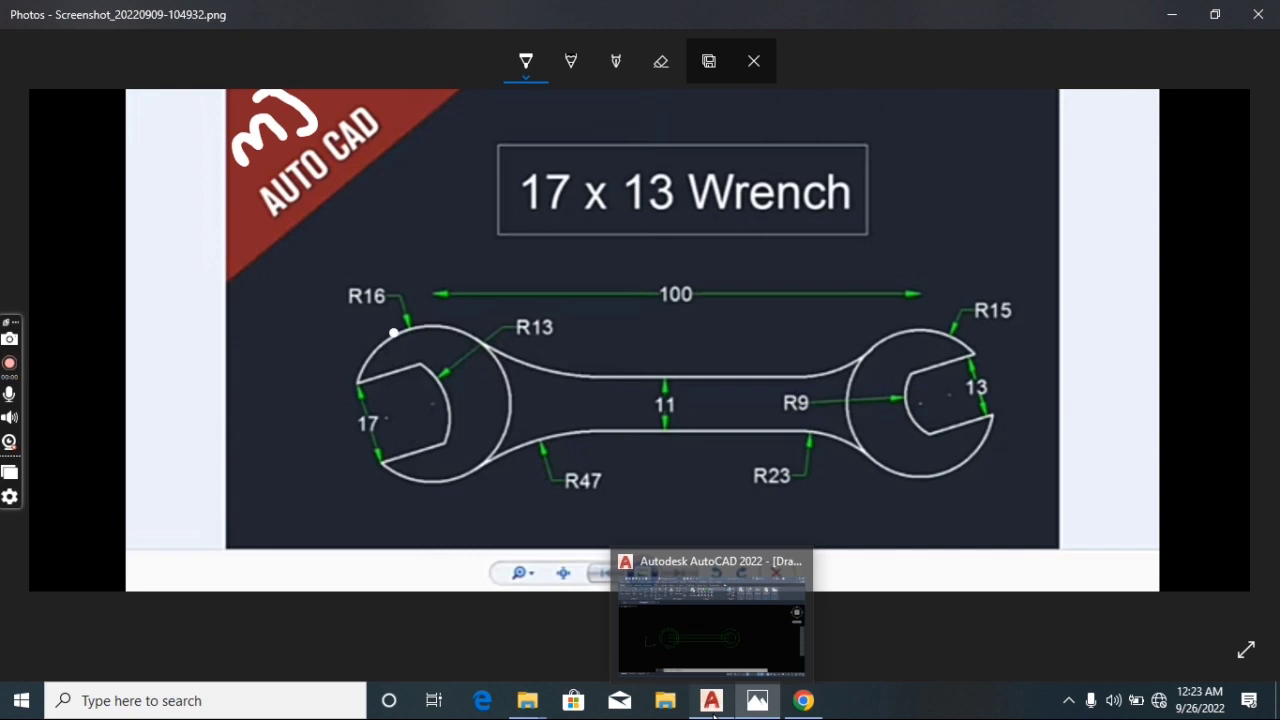
{"action": "left_click", "coordinate": [713, 712]}
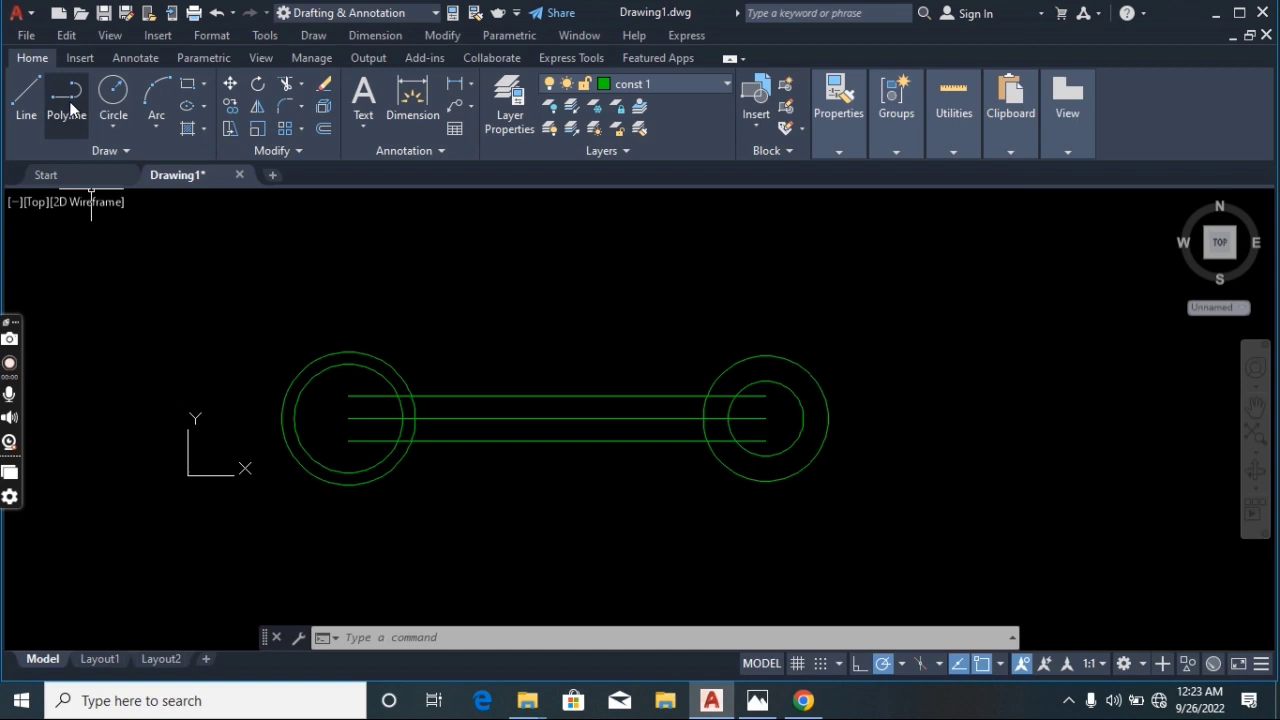
Draw an open polyline slot above the wrench: 30 right, 17 down, and 30 back left
{"action": "left_click", "coordinate": [70, 106]}
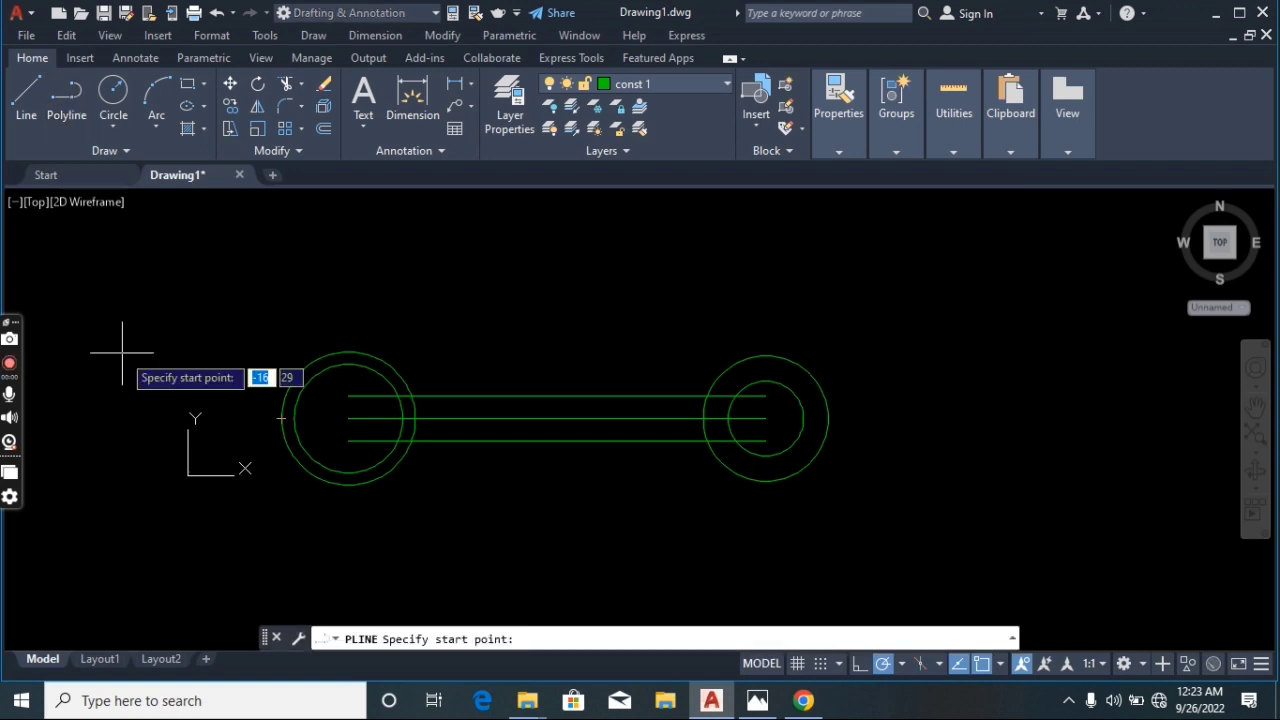
{"action": "left_click", "coordinate": [120, 254]}
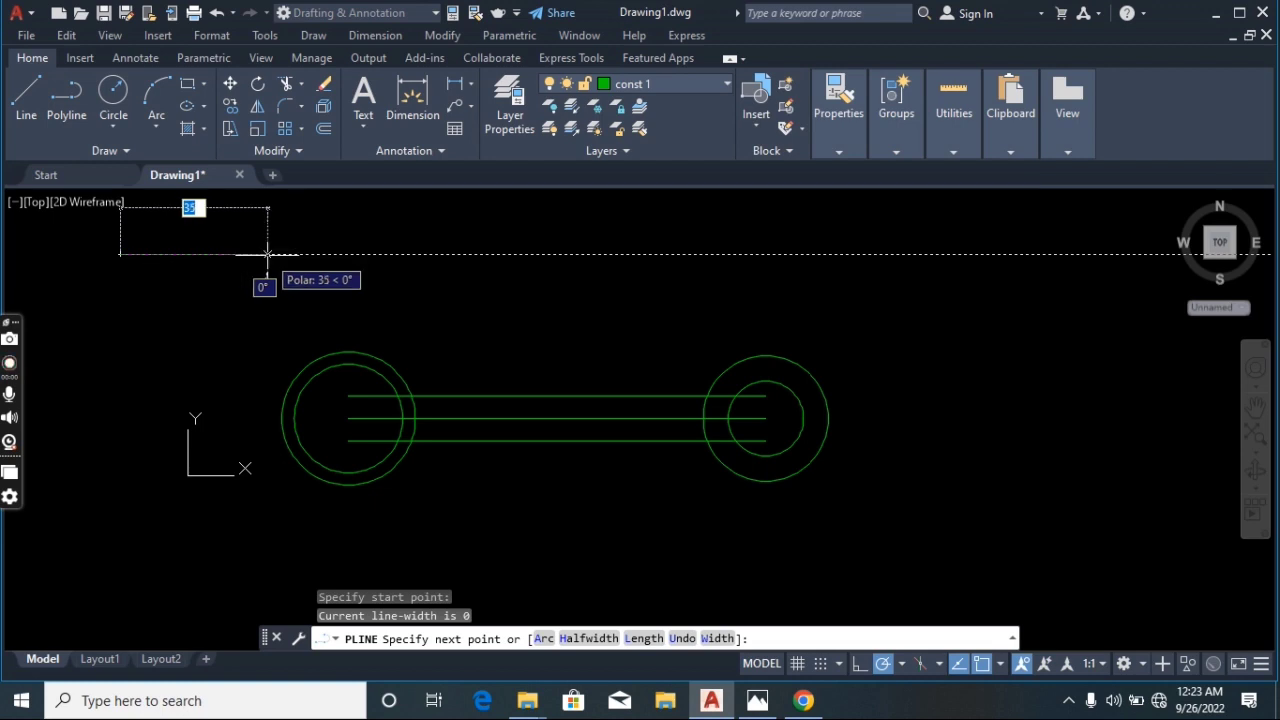
{"action": "type", "text": "30"}
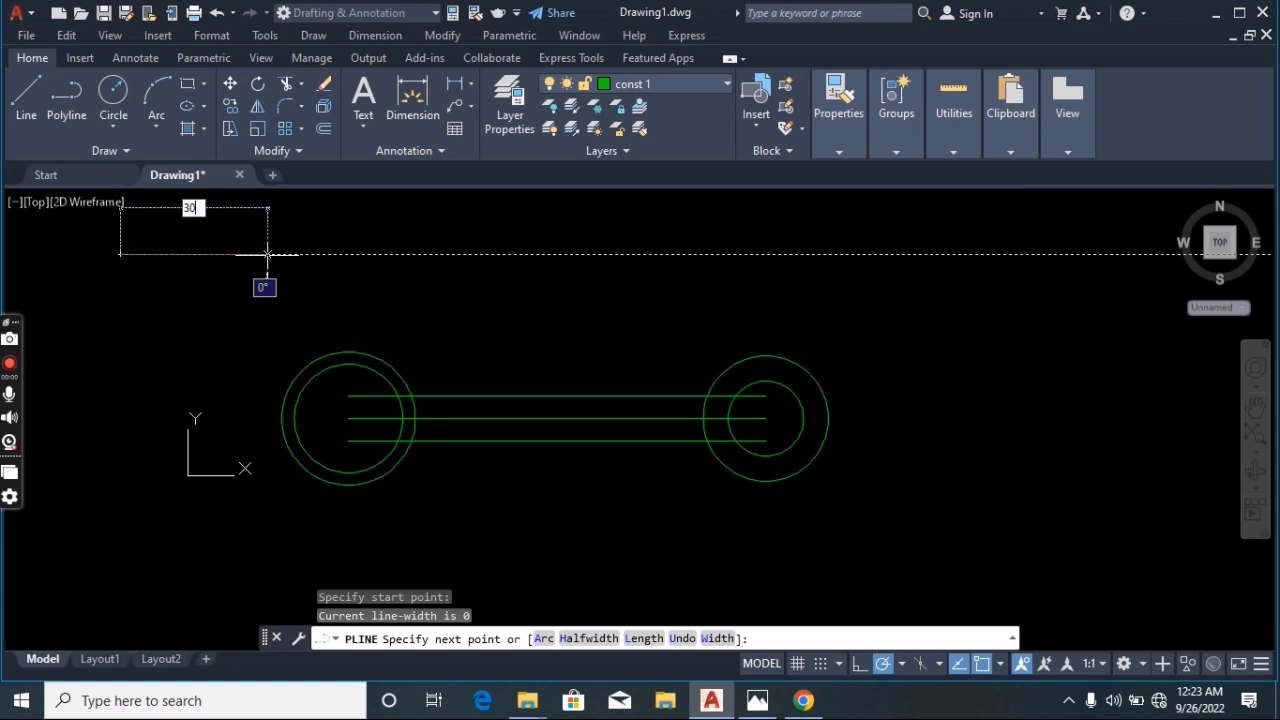
{"action": "key", "text": "Return"}
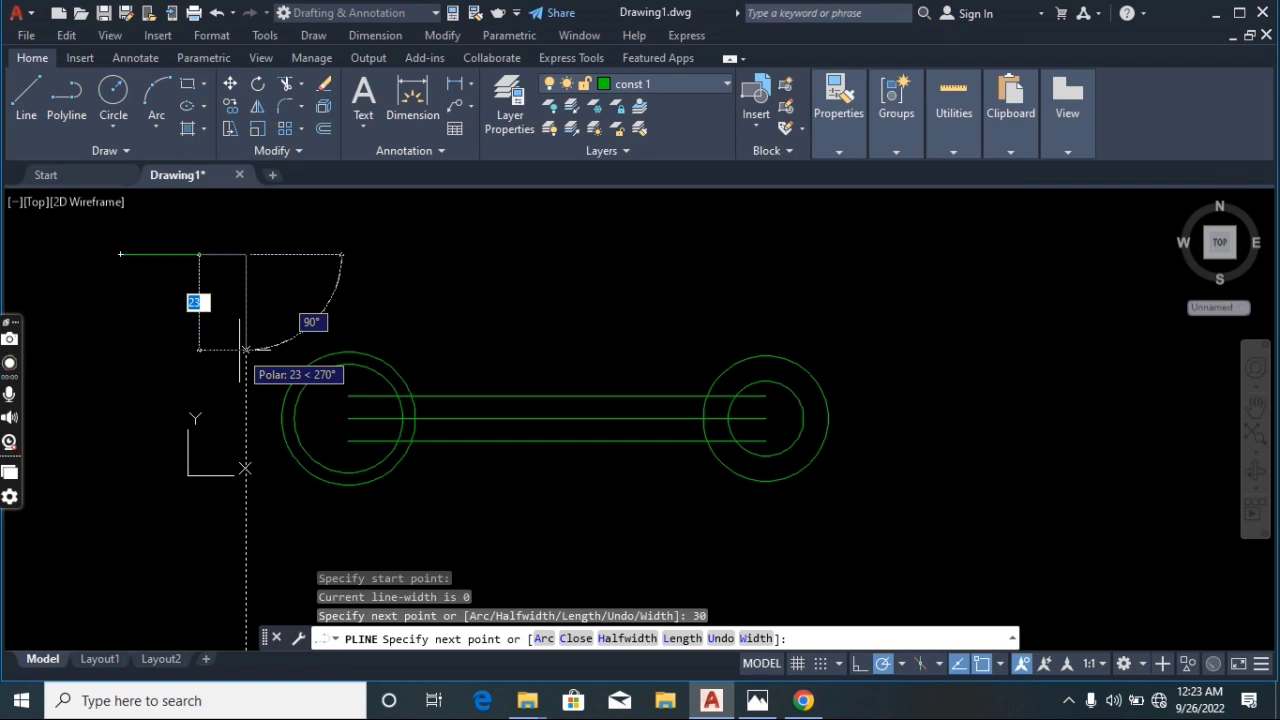
{"action": "type", "text": "17"}
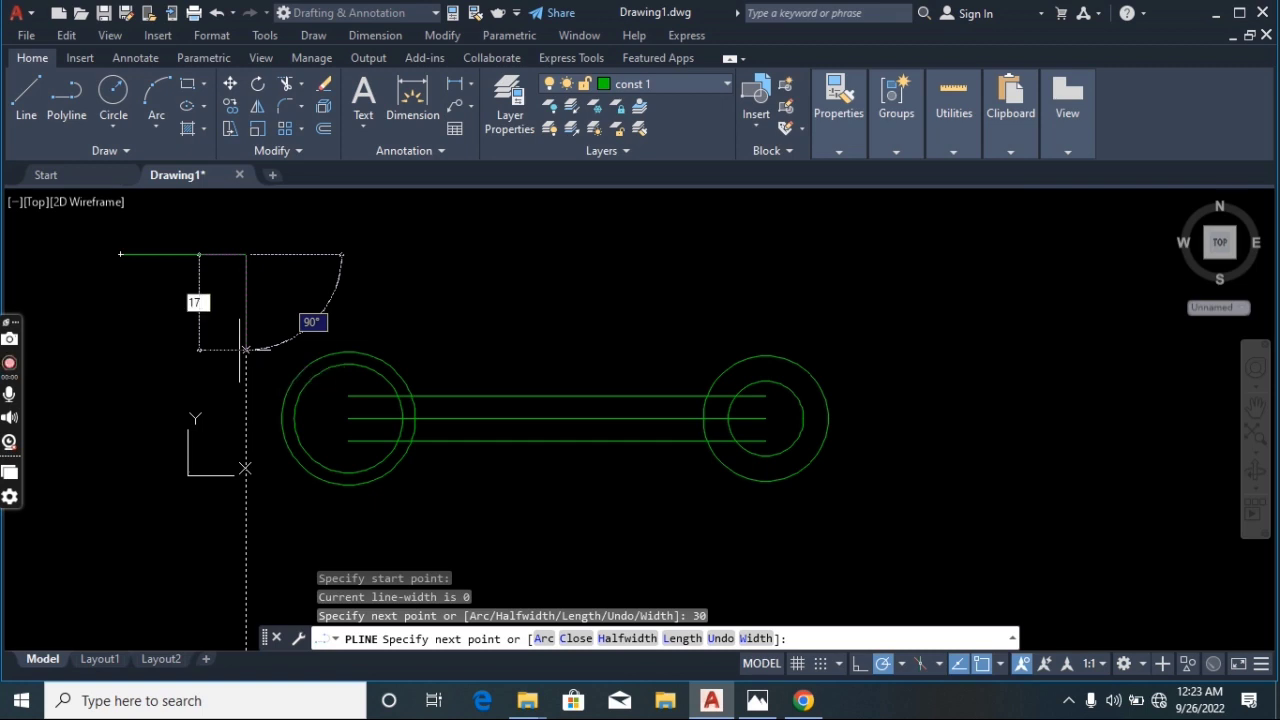
{"action": "key", "text": "Return"}
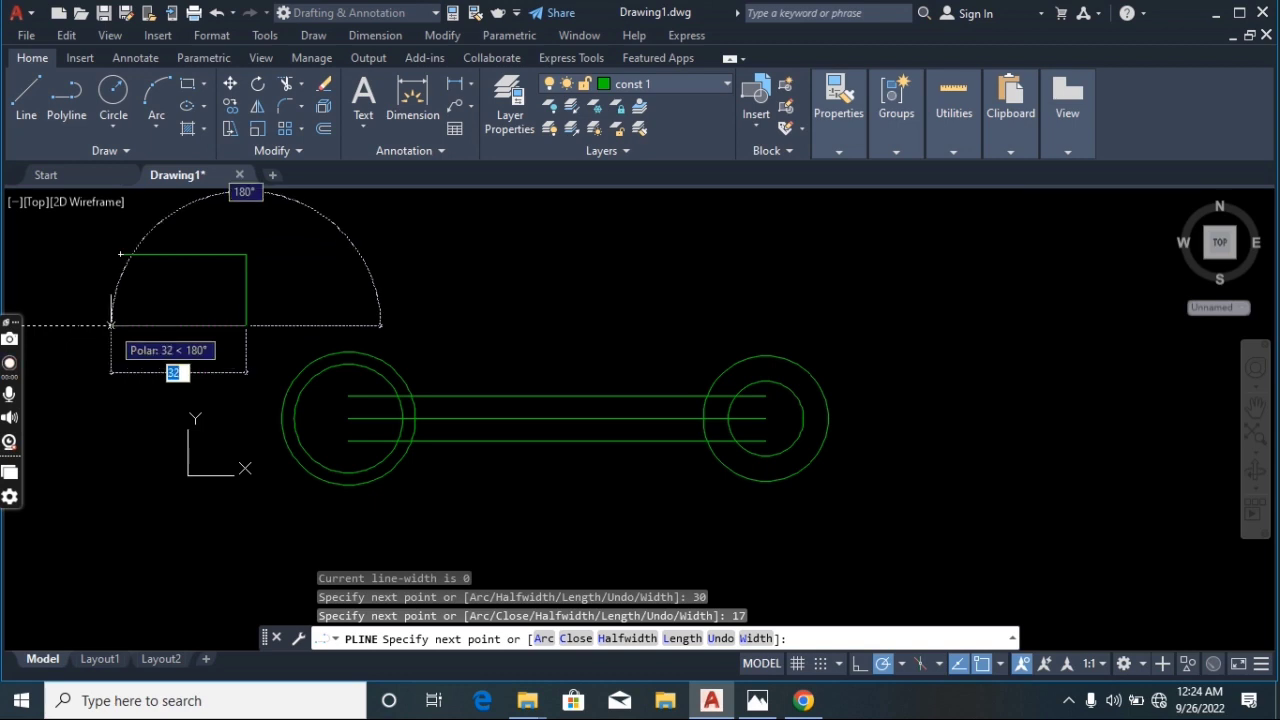
{"action": "type", "text": "30"}
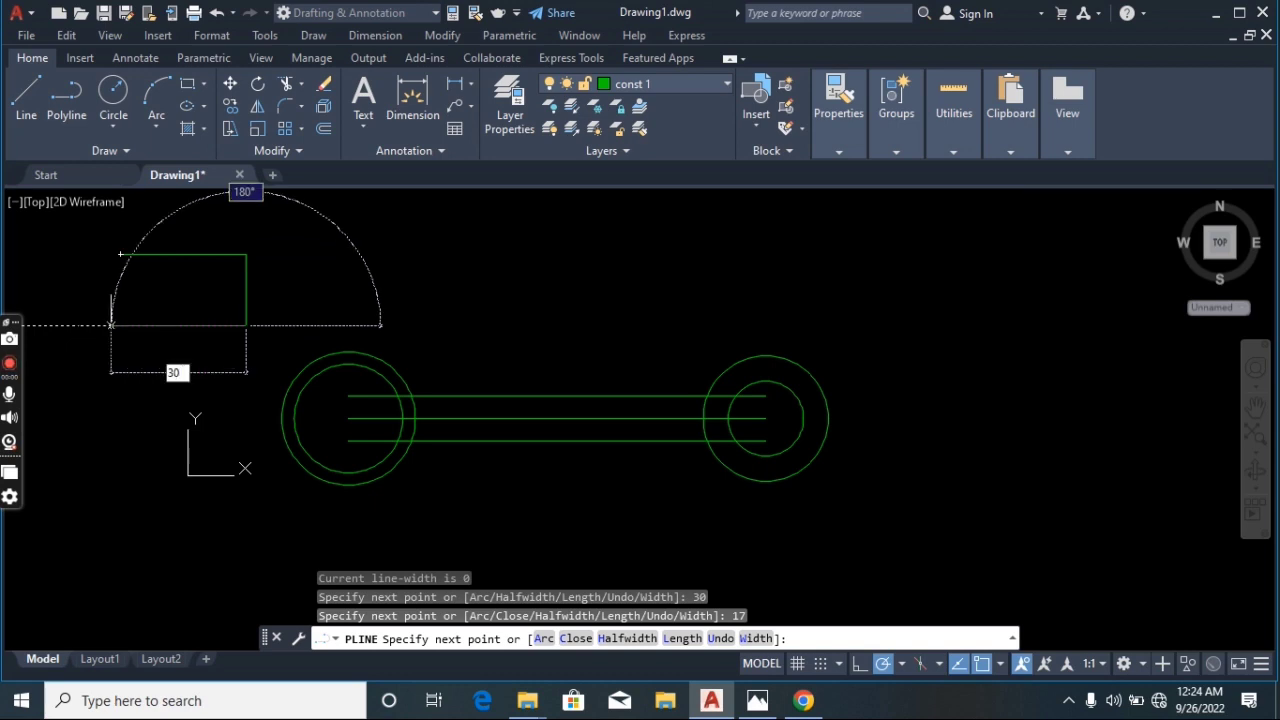
{"action": "key", "text": "Return"}
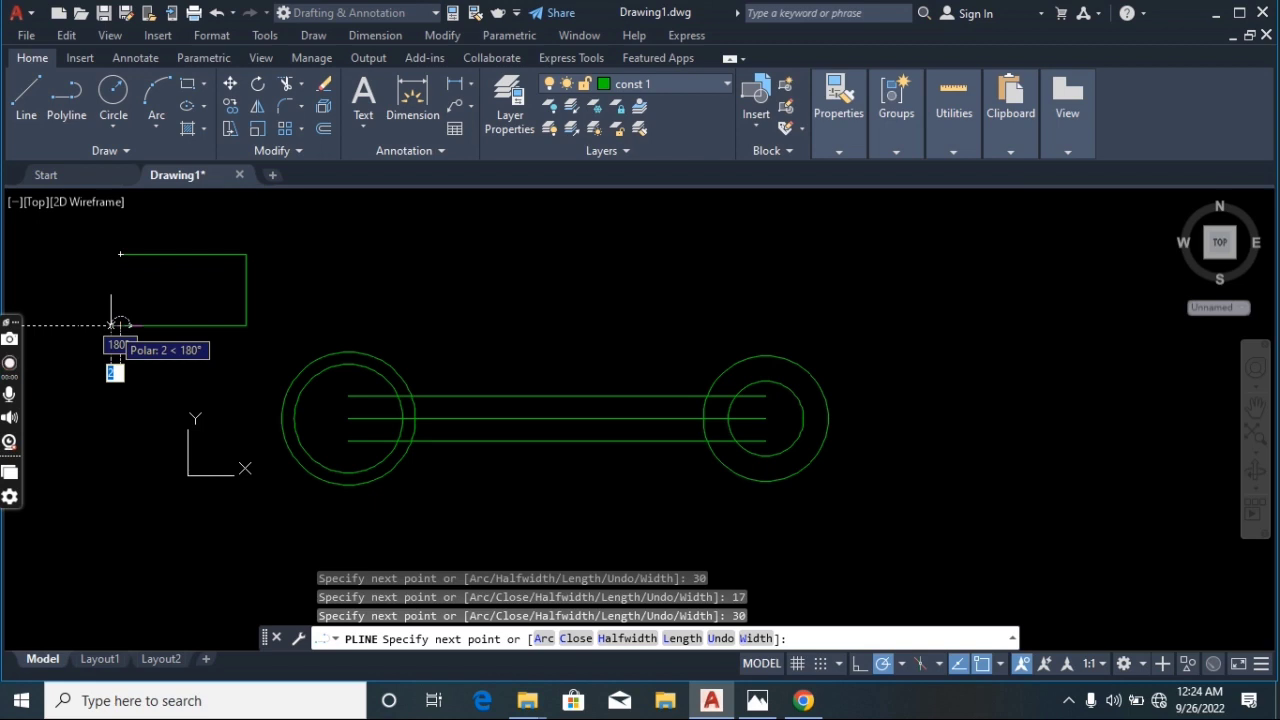
{"action": "key", "text": "Return"}
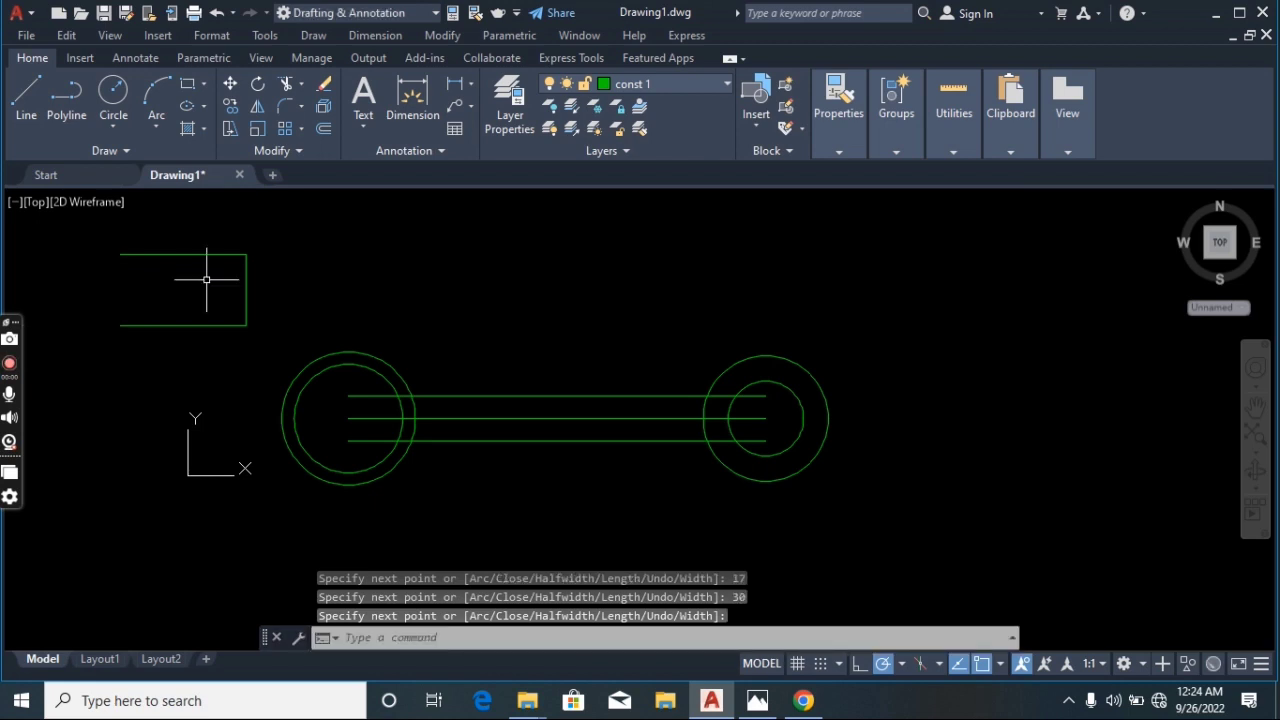
Draw a horizontal line extending right from the slot's upper right corner
{"action": "left_click", "coordinate": [26, 100]}
{"action": "left_click", "coordinate": [246, 254]}
{"action": "left_click", "coordinate": [391, 254]}
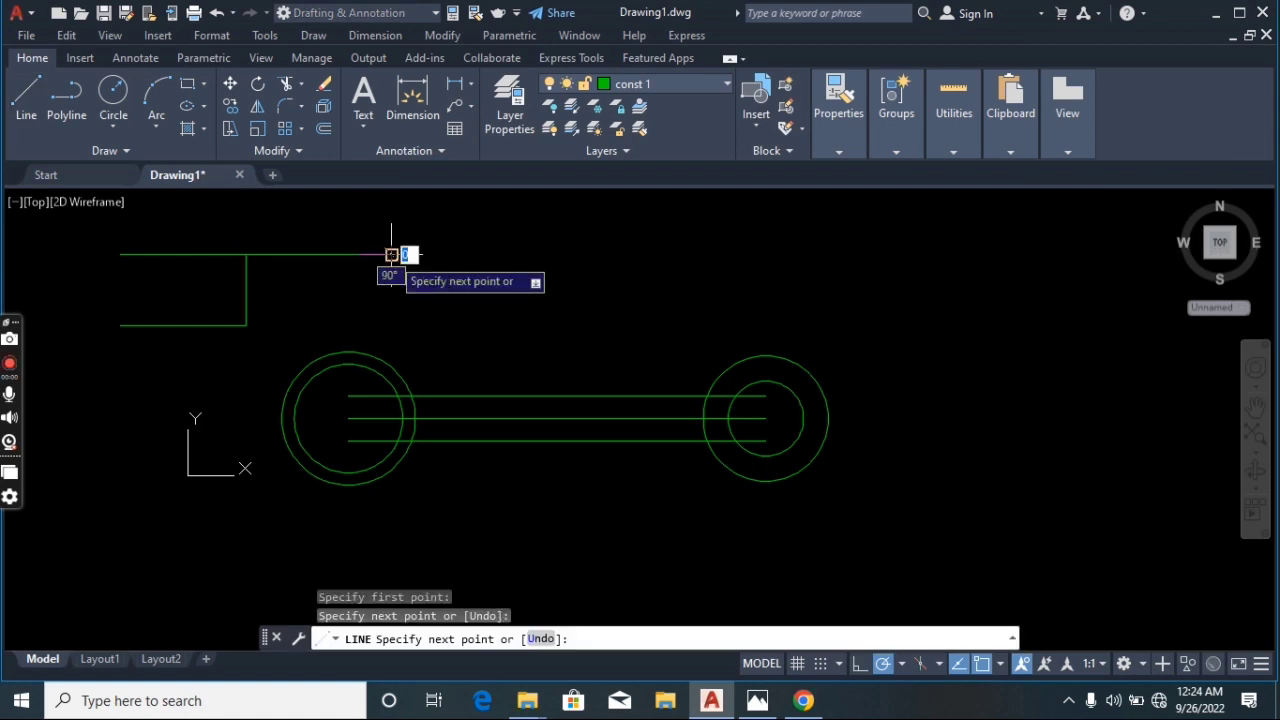
{"action": "key", "text": "Return"}
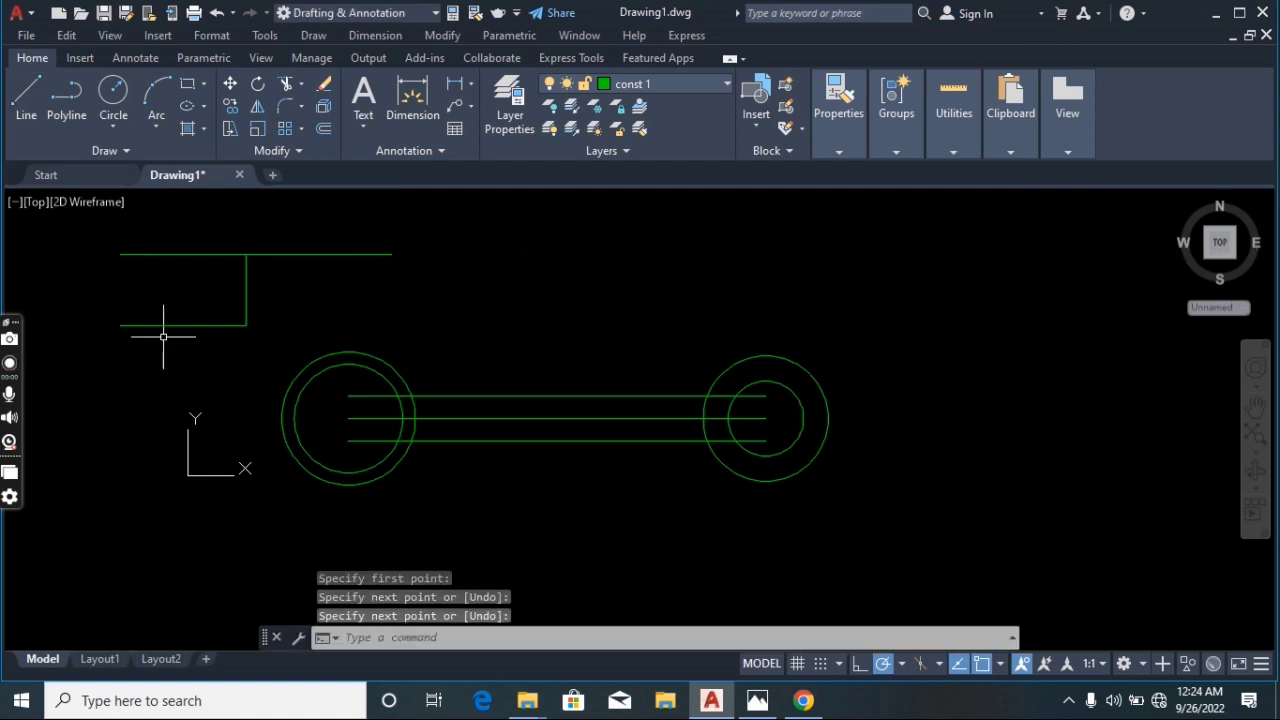
Switch to the reference image to check the jaw dimensions, then return to the drawing
{"action": "left_click", "coordinate": [757, 700]}
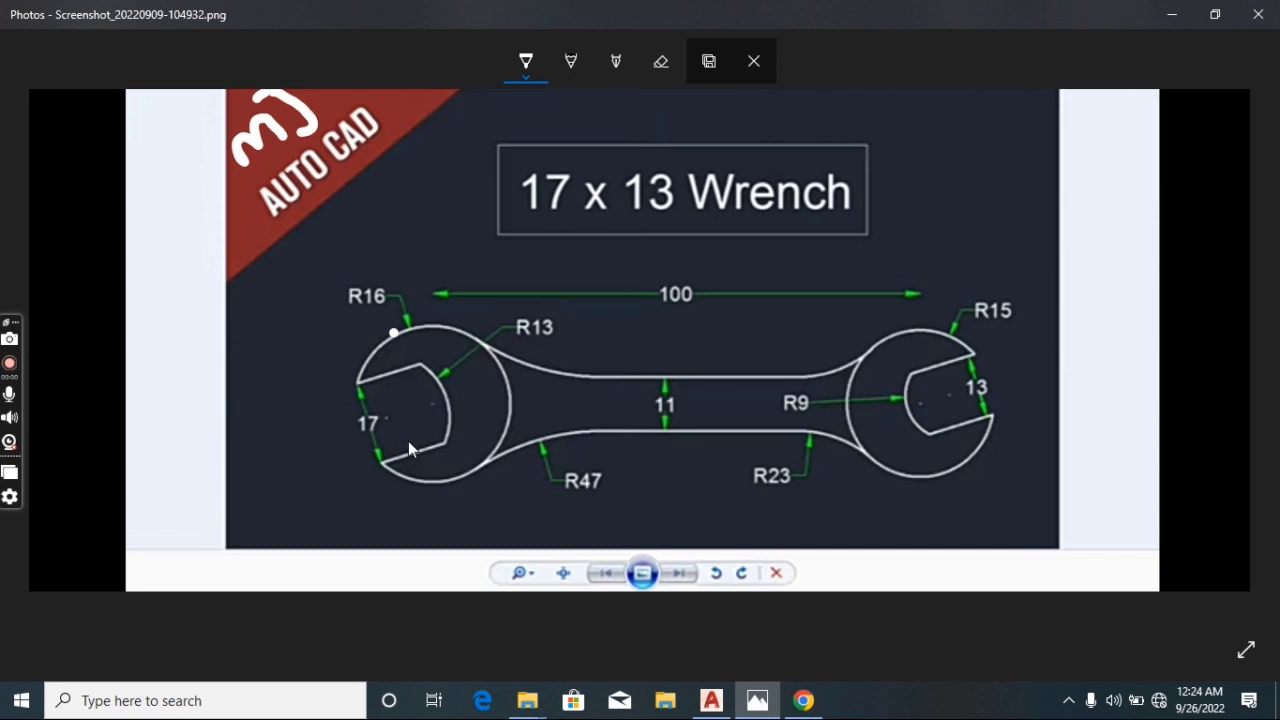
{"action": "left_click", "coordinate": [764, 703]}
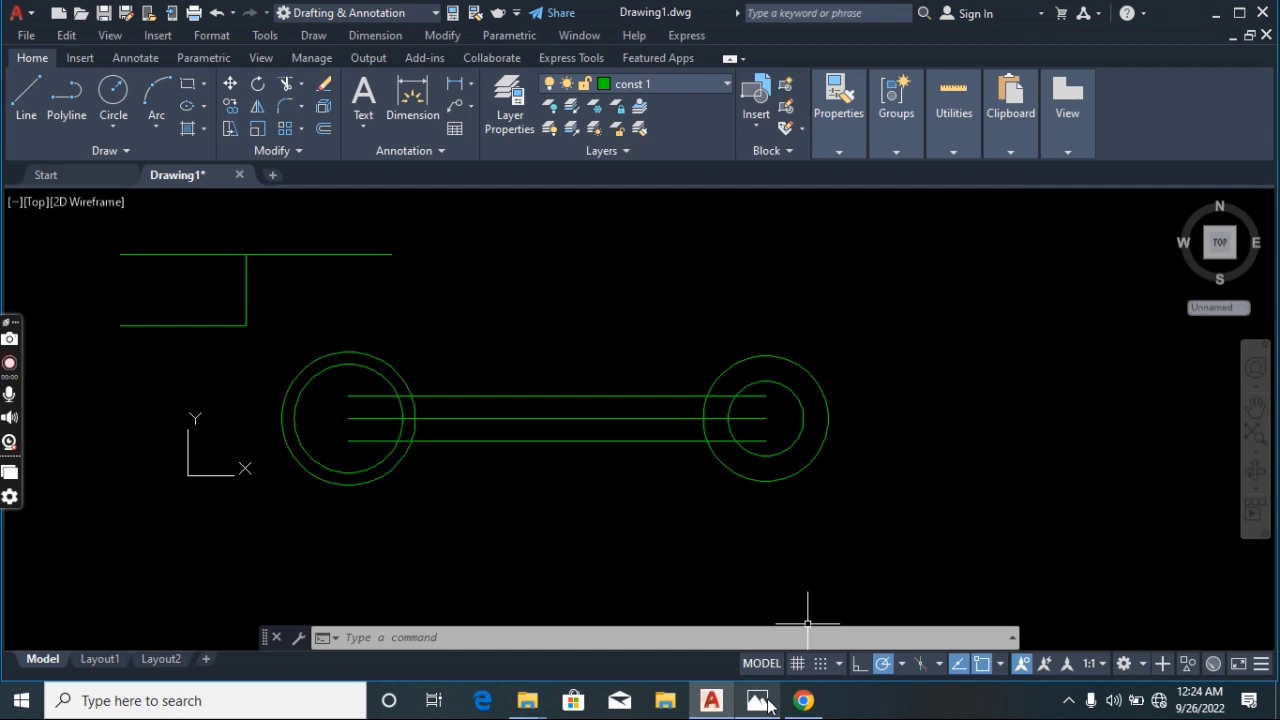
{"action": "left_click", "coordinate": [764, 703]}
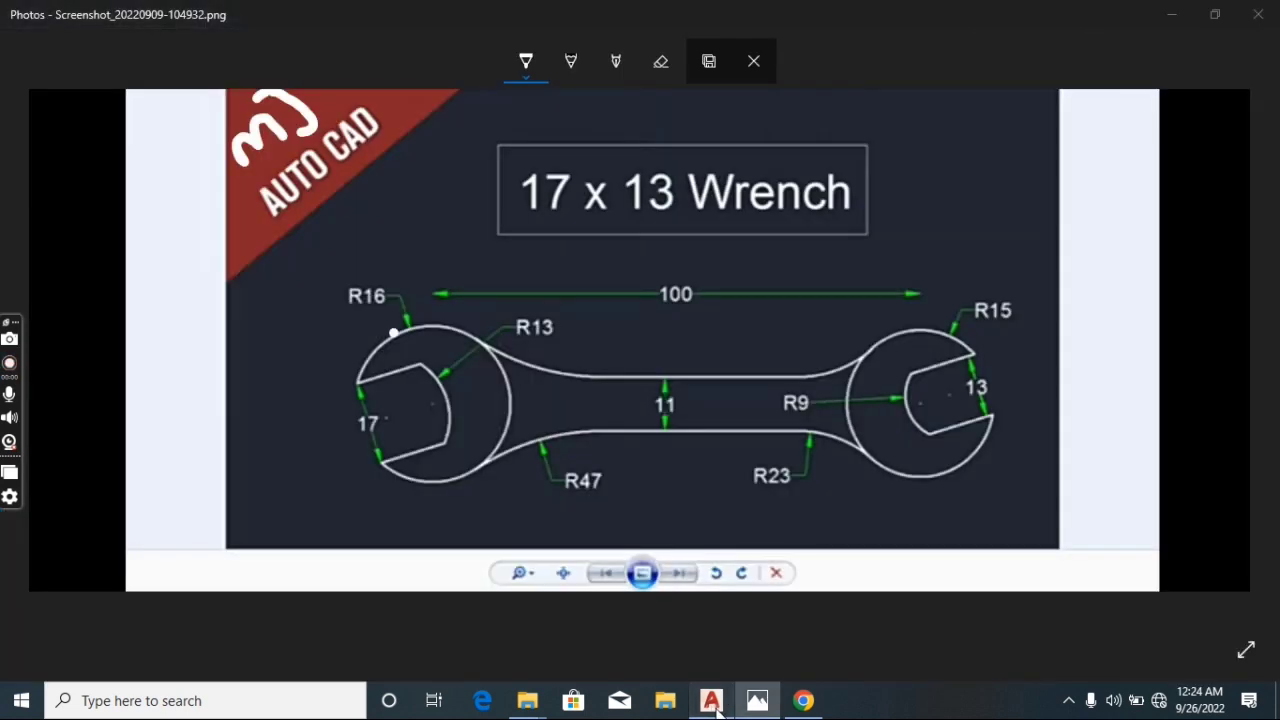
{"action": "left_click", "coordinate": [711, 701]}
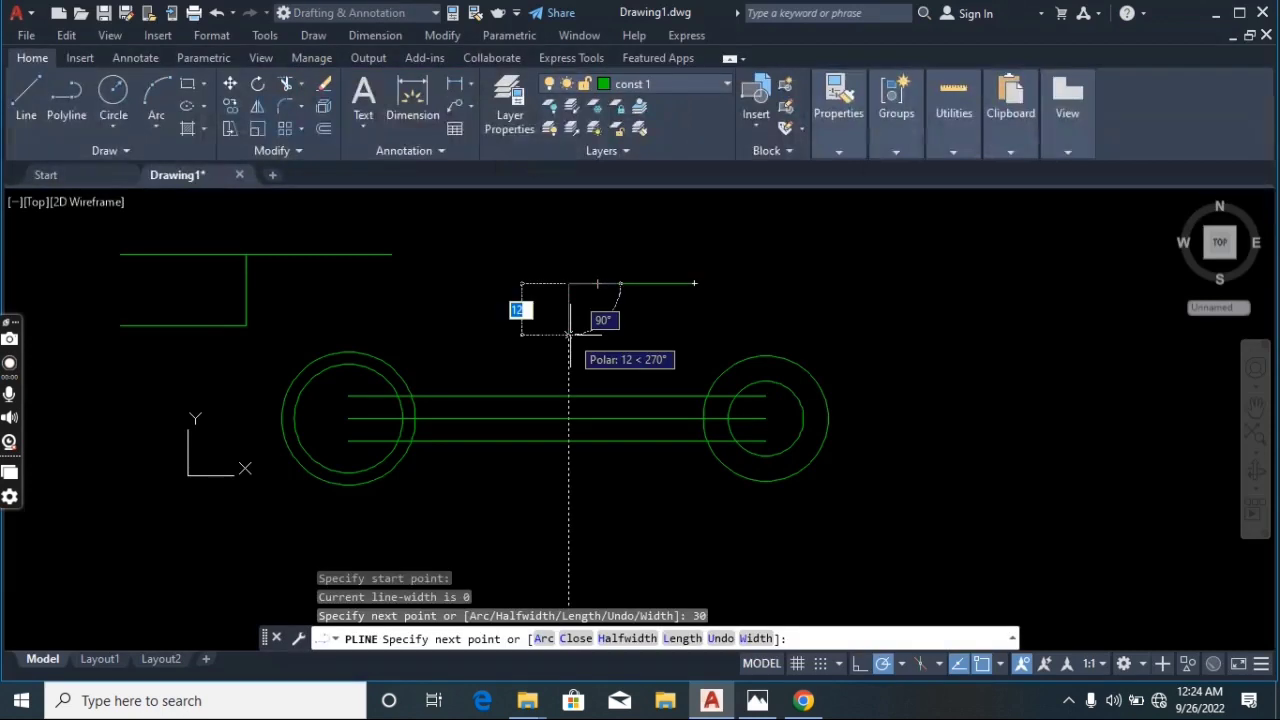
Draw a second open polyline slot: 30 right, 13 down, and 30 back left
{"action": "type", "text": "13"}
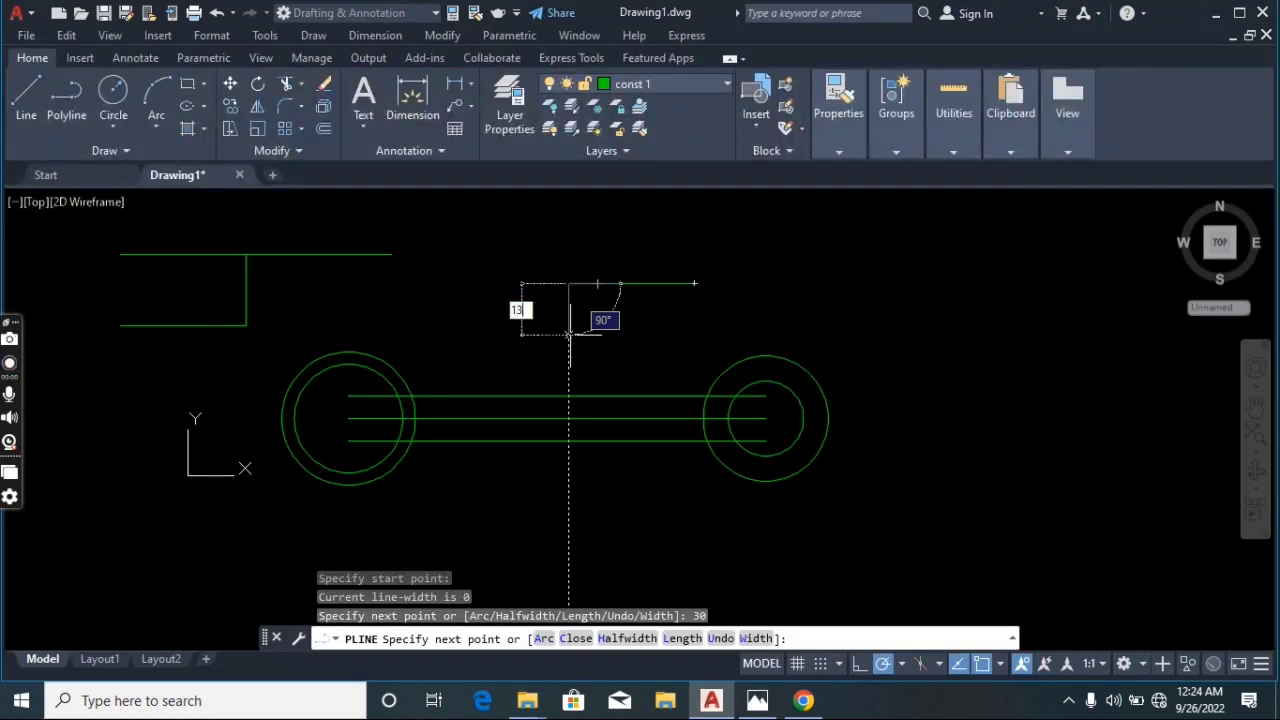
{"action": "key", "text": "Return"}
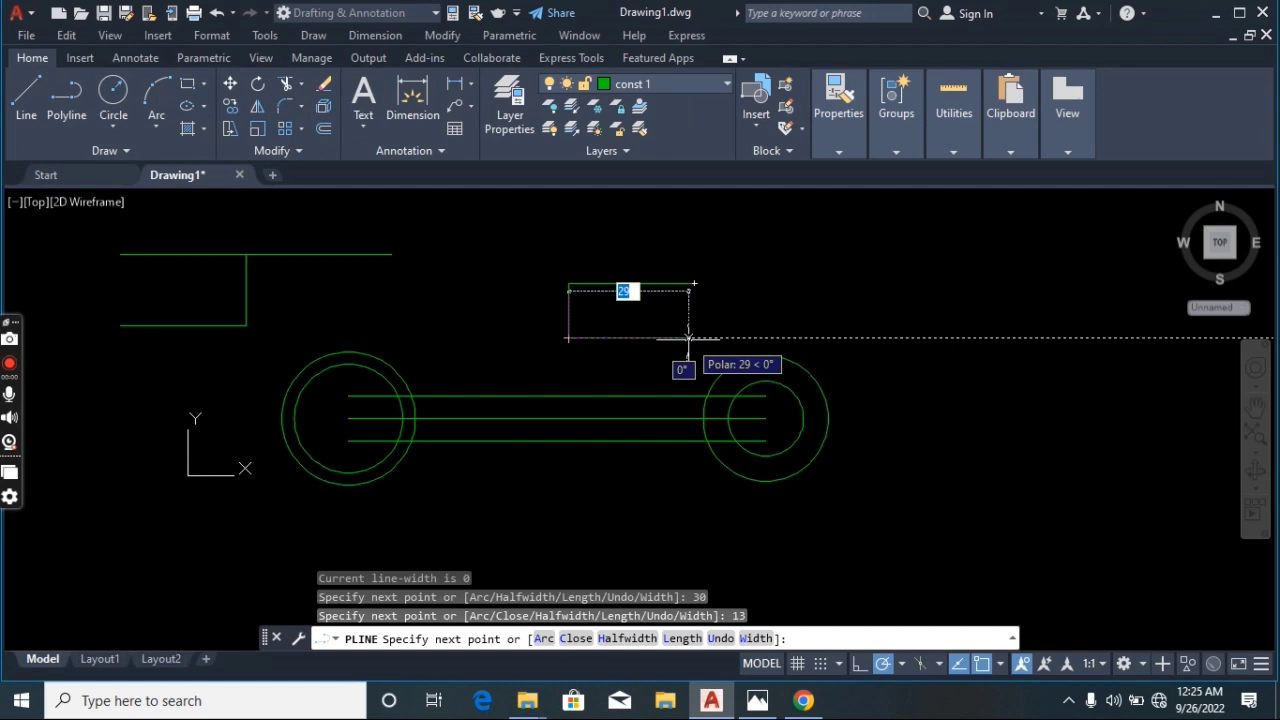
{"action": "type", "text": "30"}
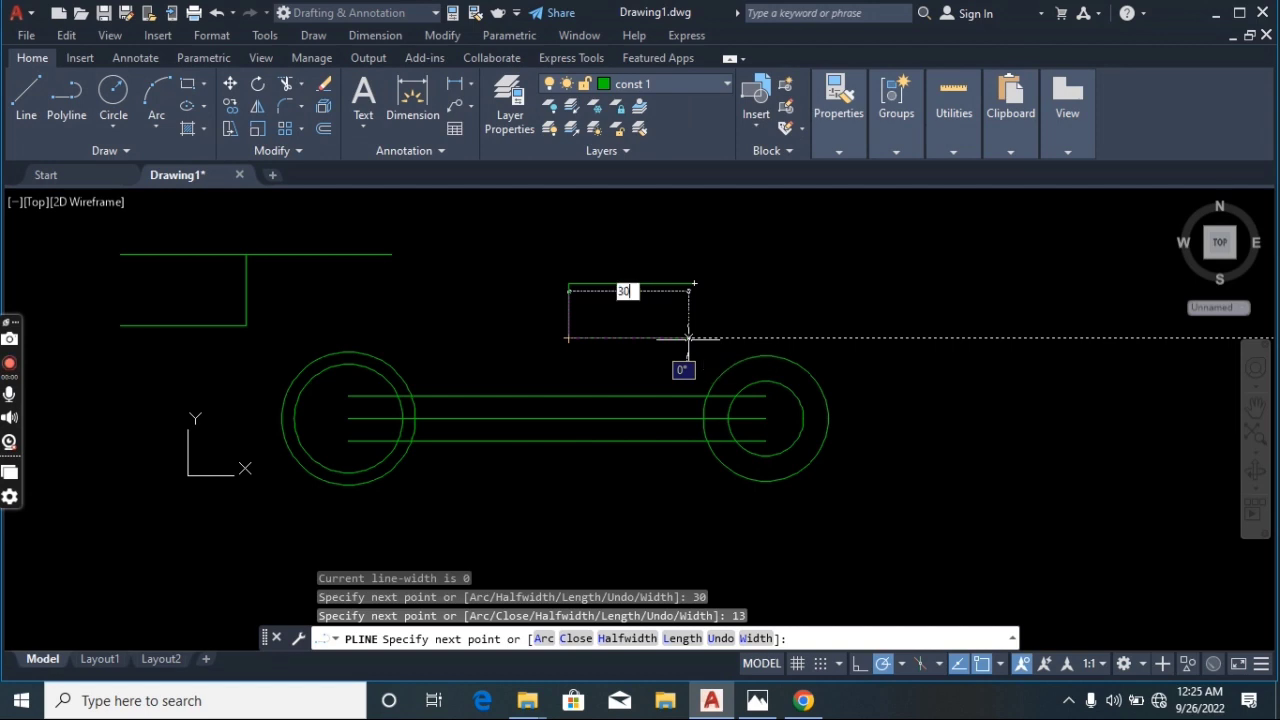
{"action": "key", "text": "Return"}
{"action": "key", "text": "Return"}
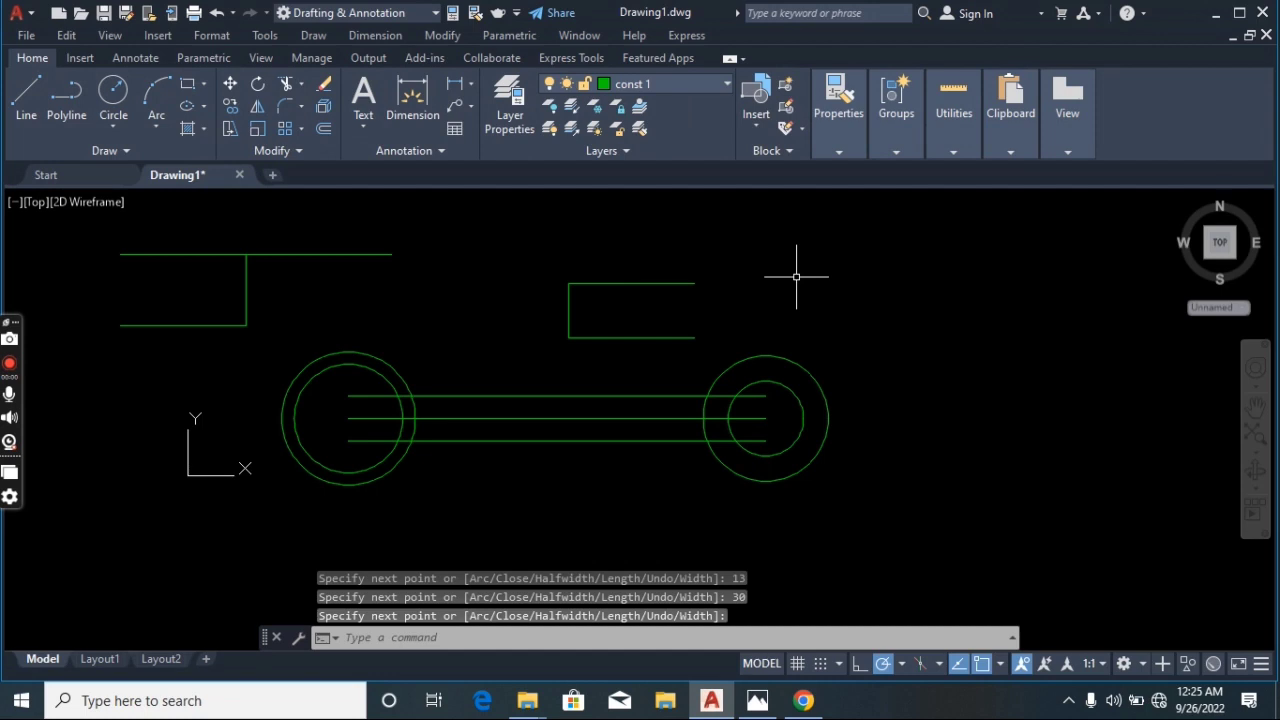
Draw a horizontal line about 33 long extending left from the second slot's upper left corner
{"action": "type", "text": "l"}
{"action": "key", "text": "Return"}
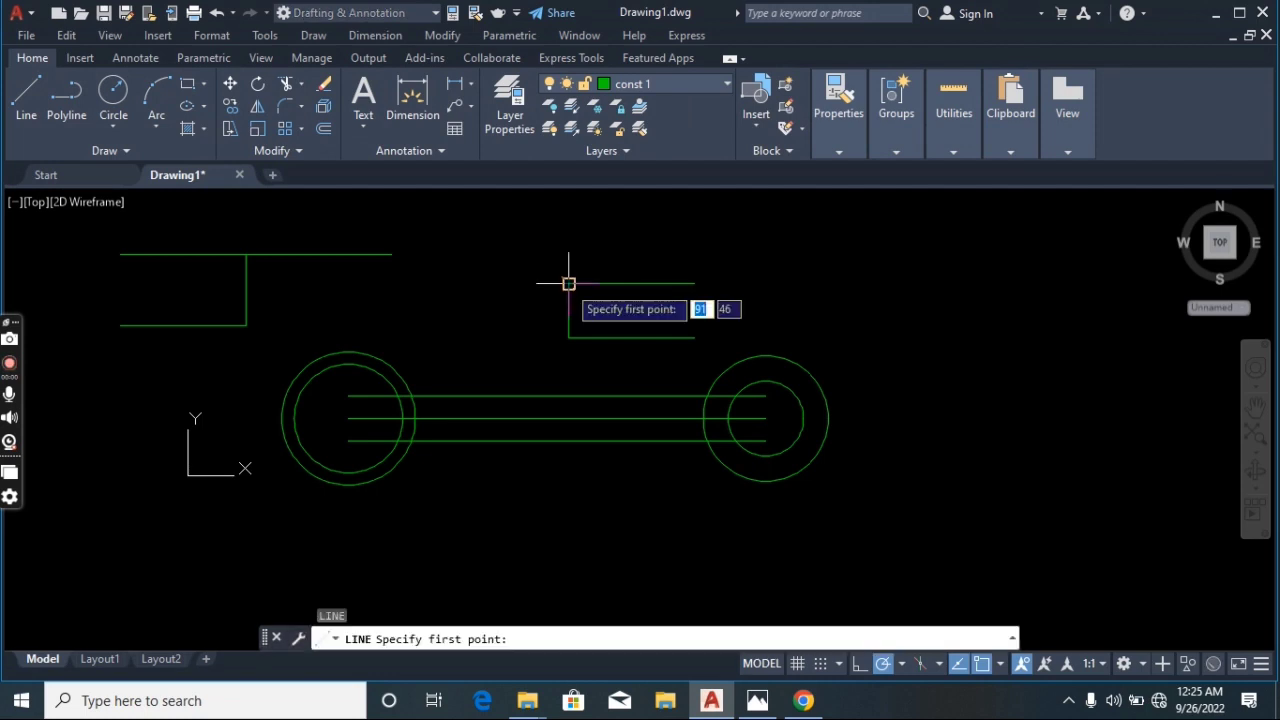
{"action": "left_click", "coordinate": [568, 283]}
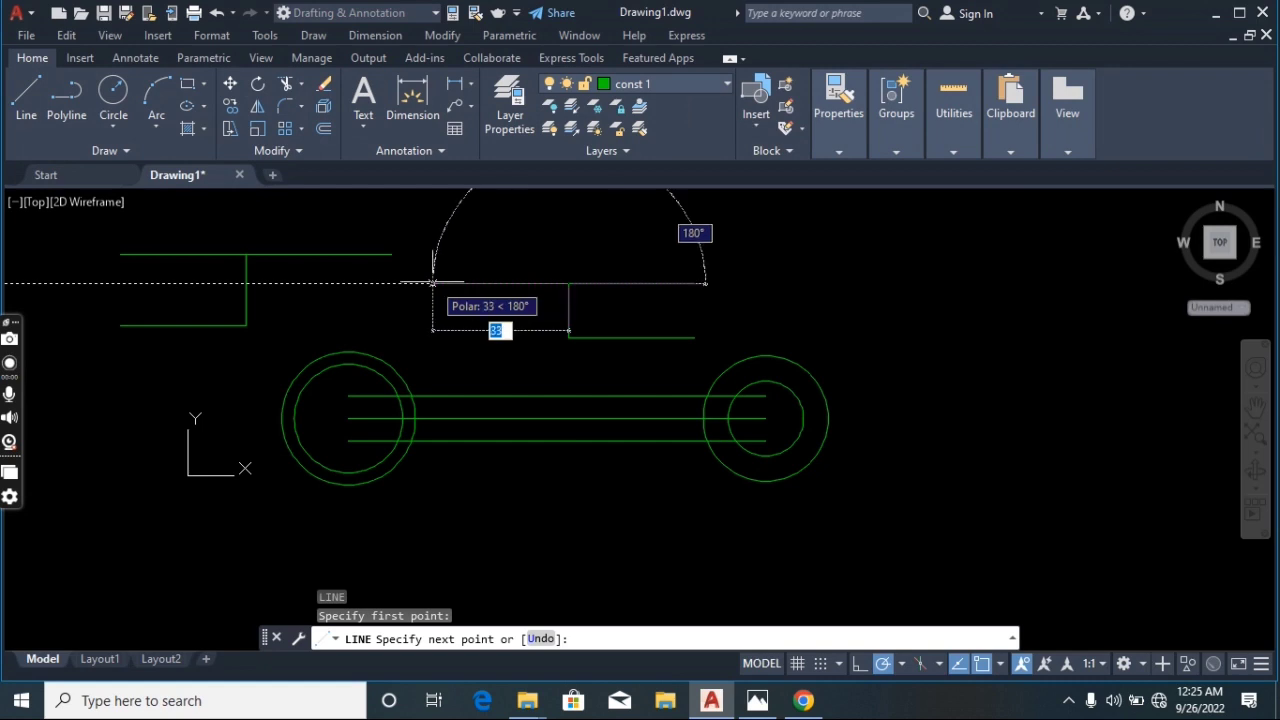
{"action": "left_click", "coordinate": [432, 283]}
{"action": "key", "text": "Return"}
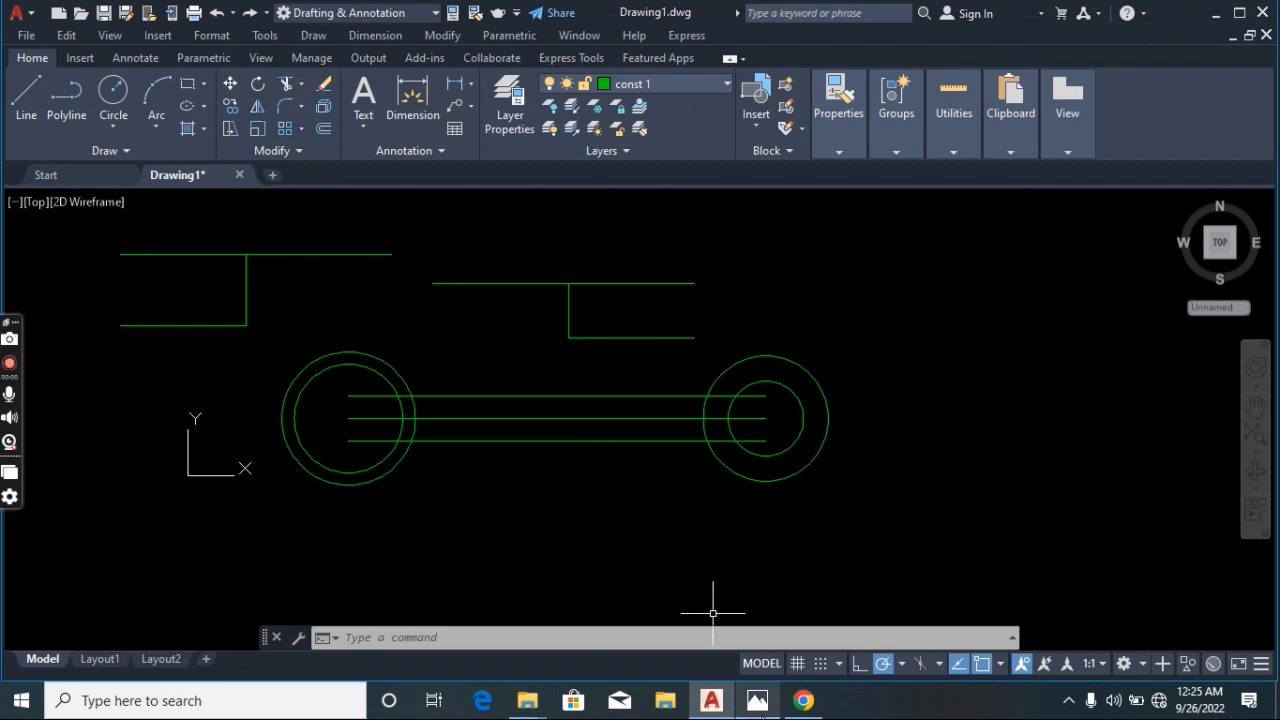
Switch to the reference image once more, then return to the drawing
{"action": "mouse_move", "coordinate": [757, 702]}
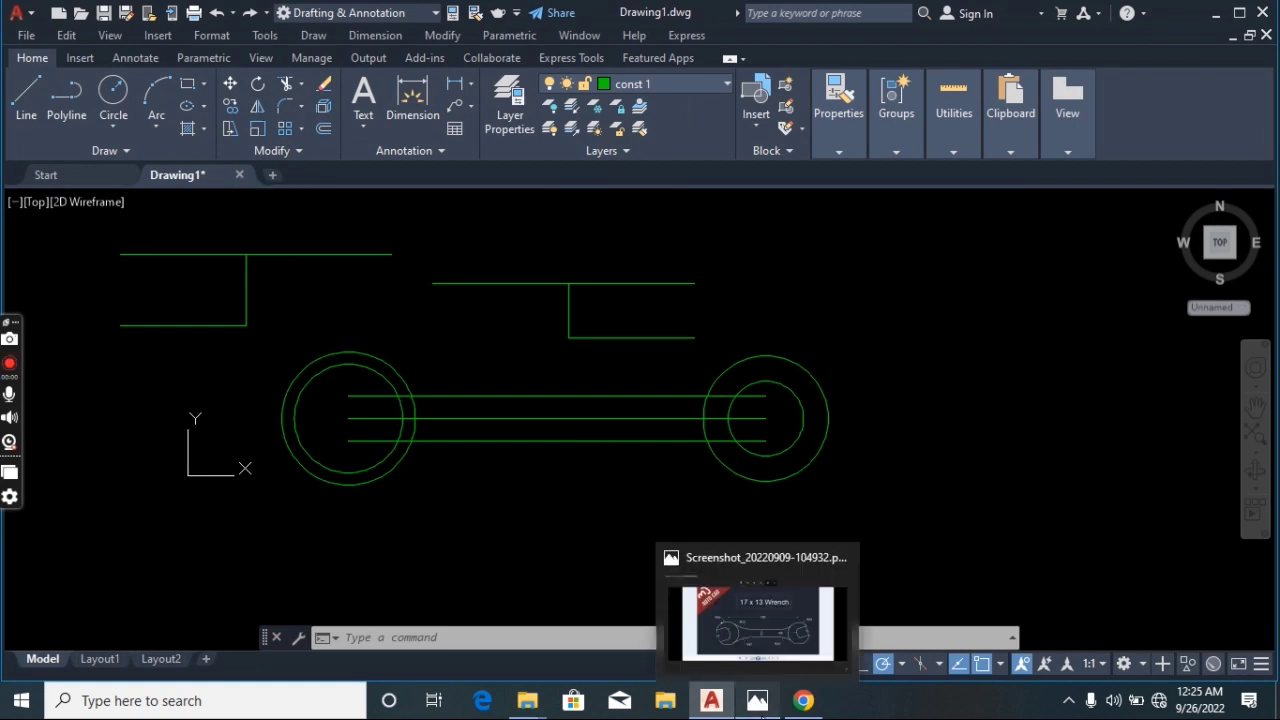
{"action": "left_click", "coordinate": [757, 702]}
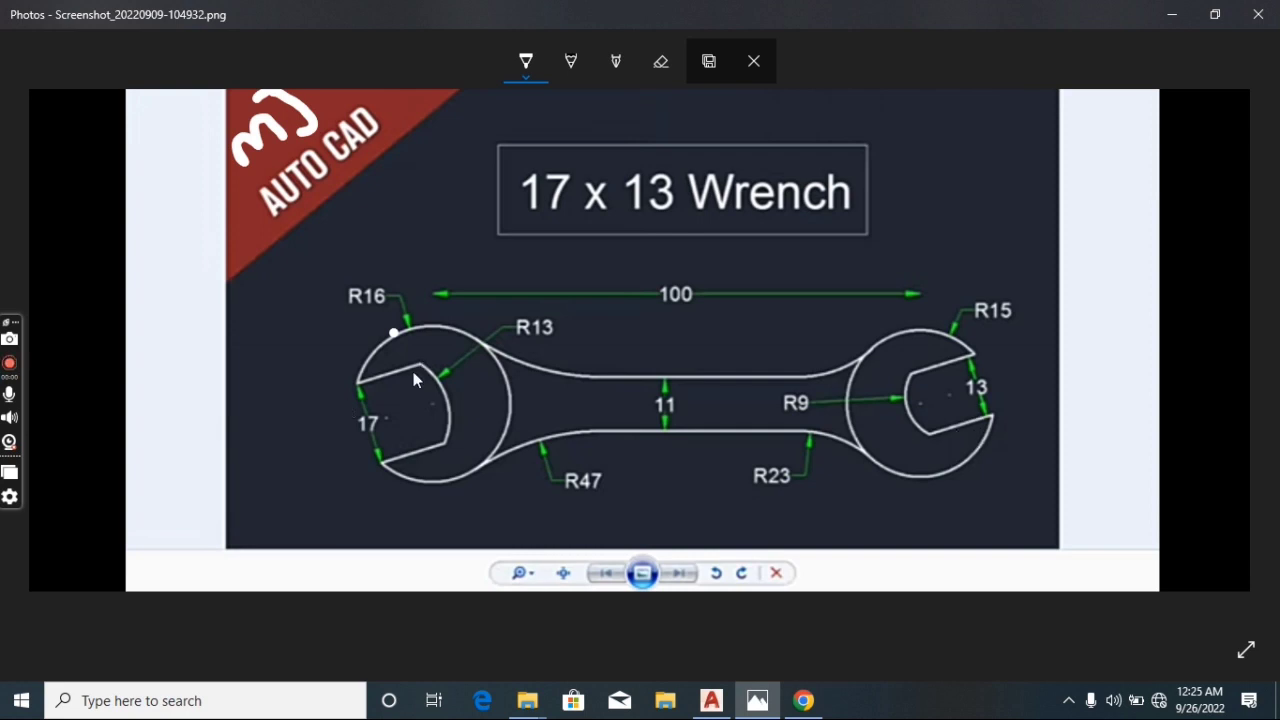
{"action": "left_click", "coordinate": [715, 703]}
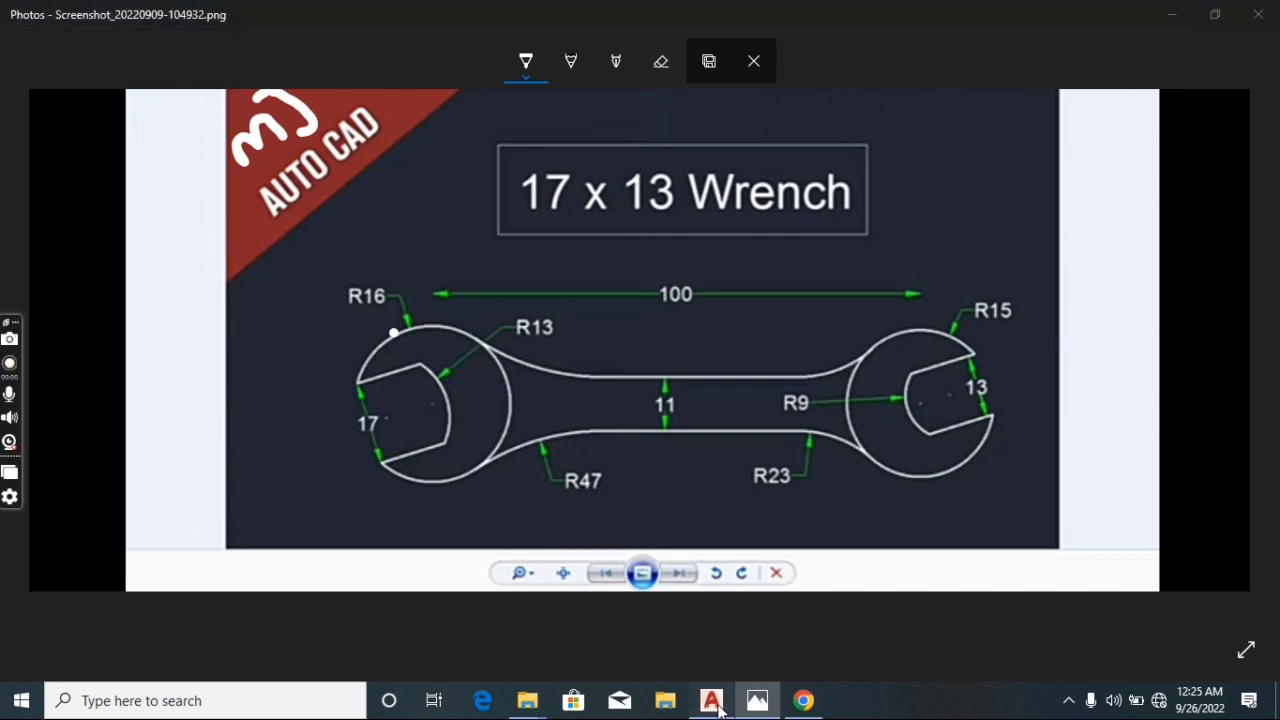
{"action": "left_click", "coordinate": [715, 703]}
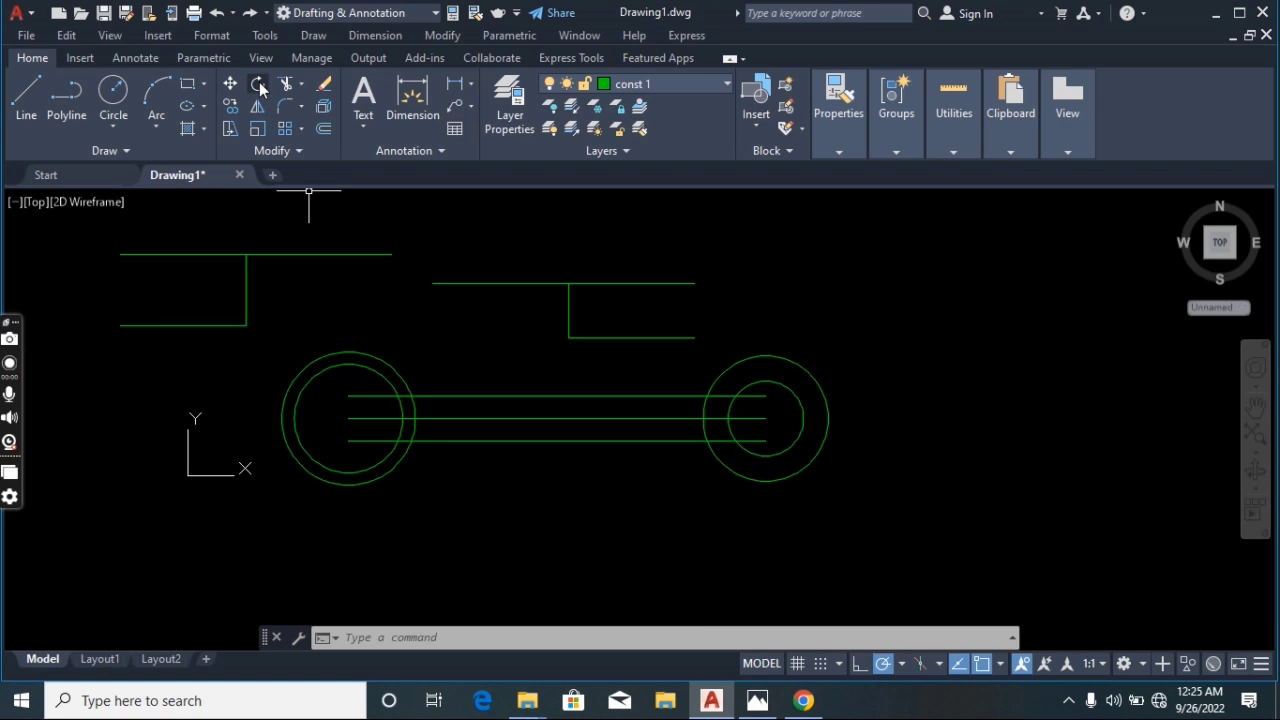
Rotate the first jaw slot about its lower inner corner by about 18 degrees
{"action": "left_click", "coordinate": [259, 86]}
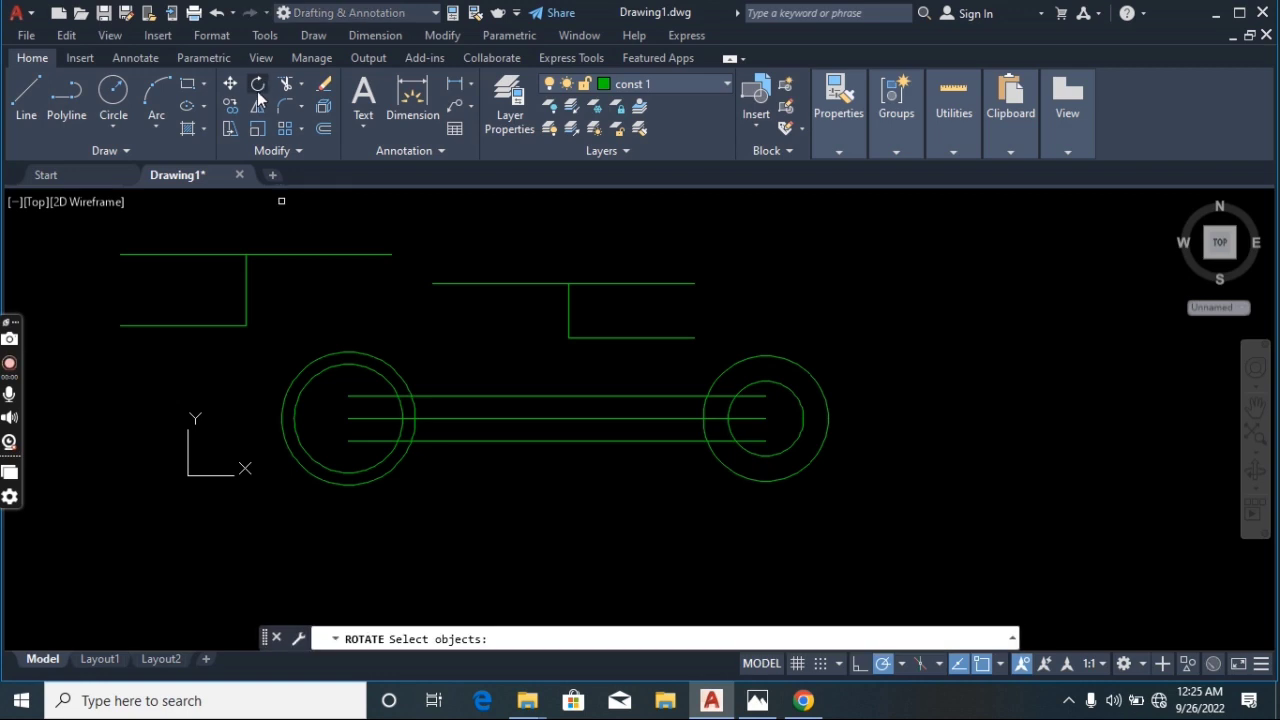
{"action": "left_click", "coordinate": [312, 211]}
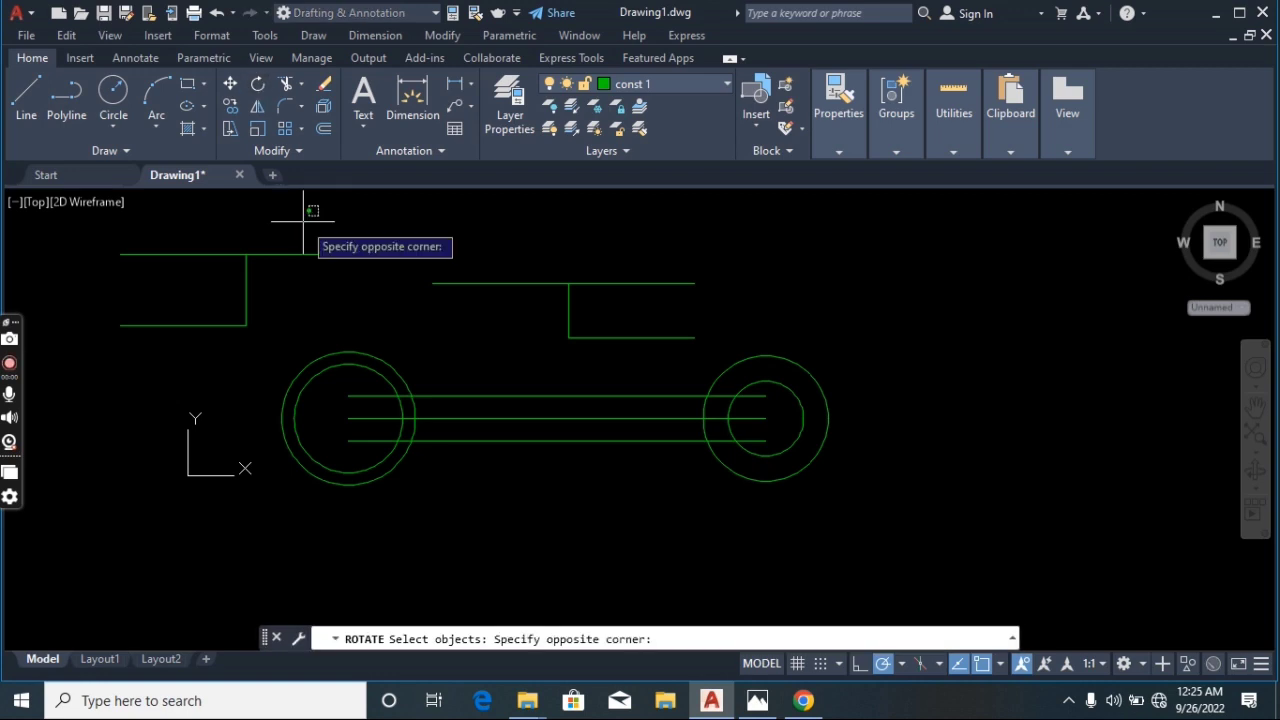
{"action": "left_click", "coordinate": [185, 333]}
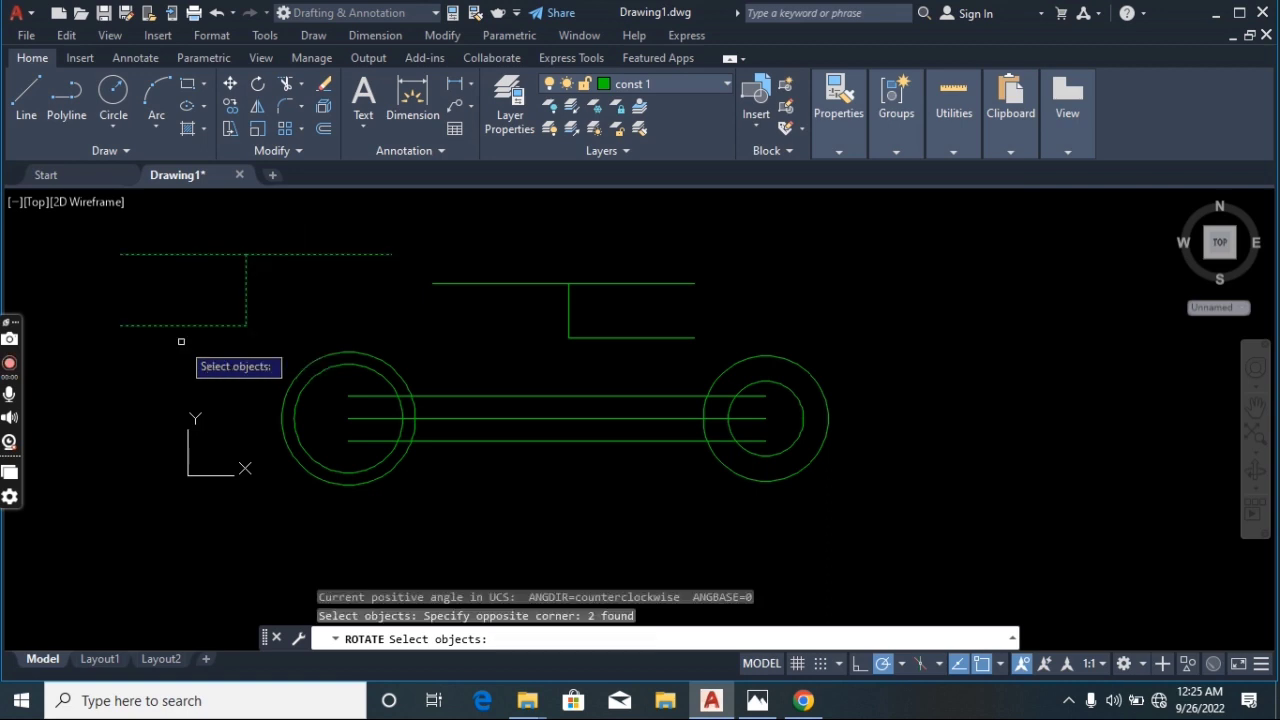
{"action": "key", "text": "Return"}
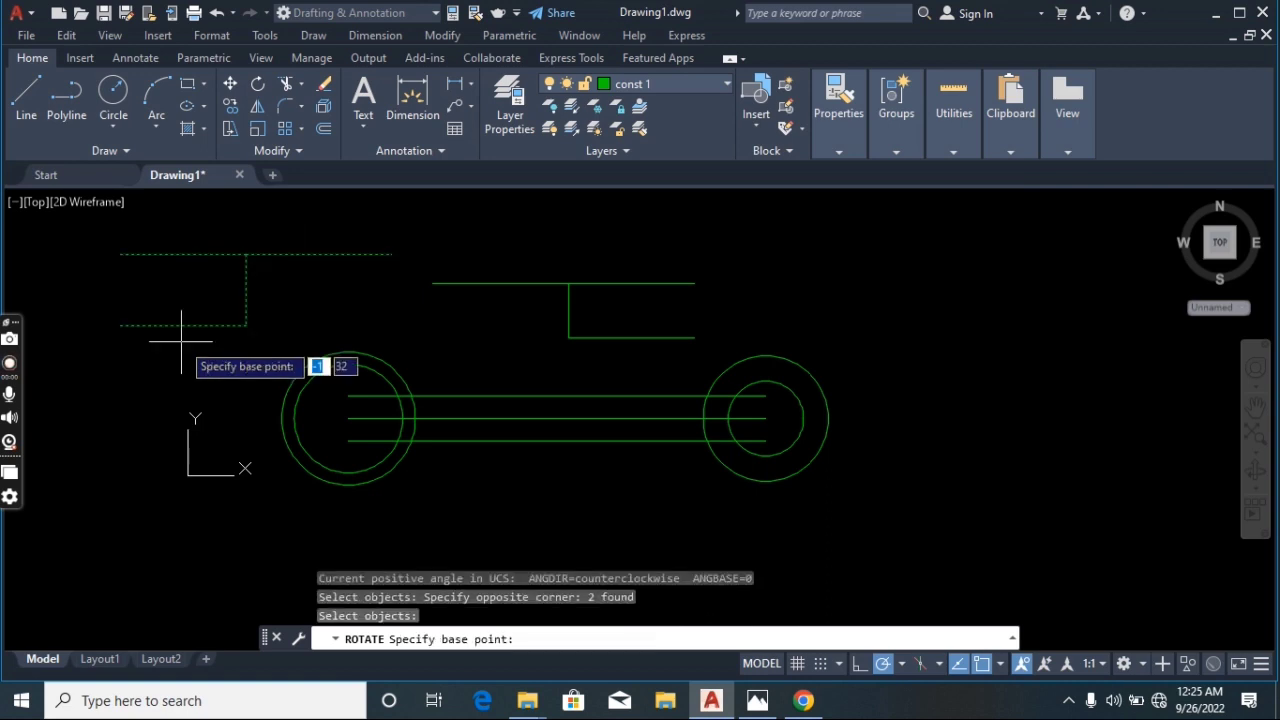
{"action": "left_click", "coordinate": [246, 325]}
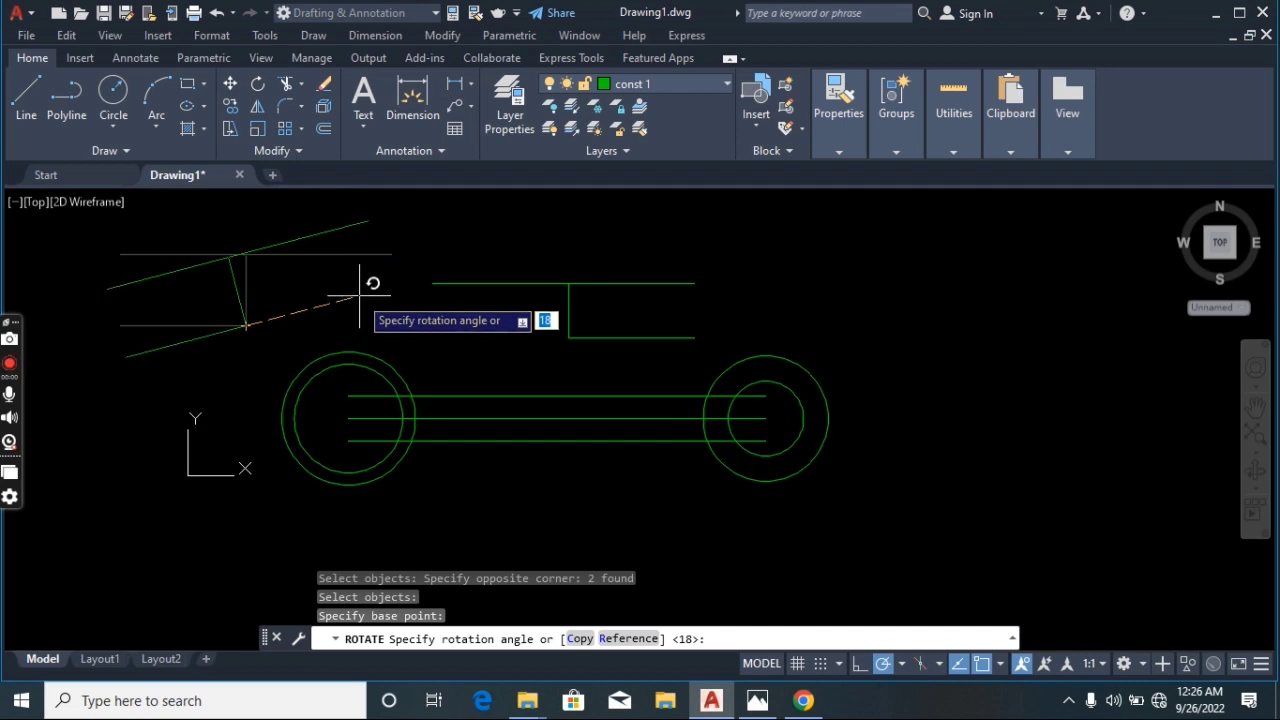
{"action": "left_click", "coordinate": [360, 297]}
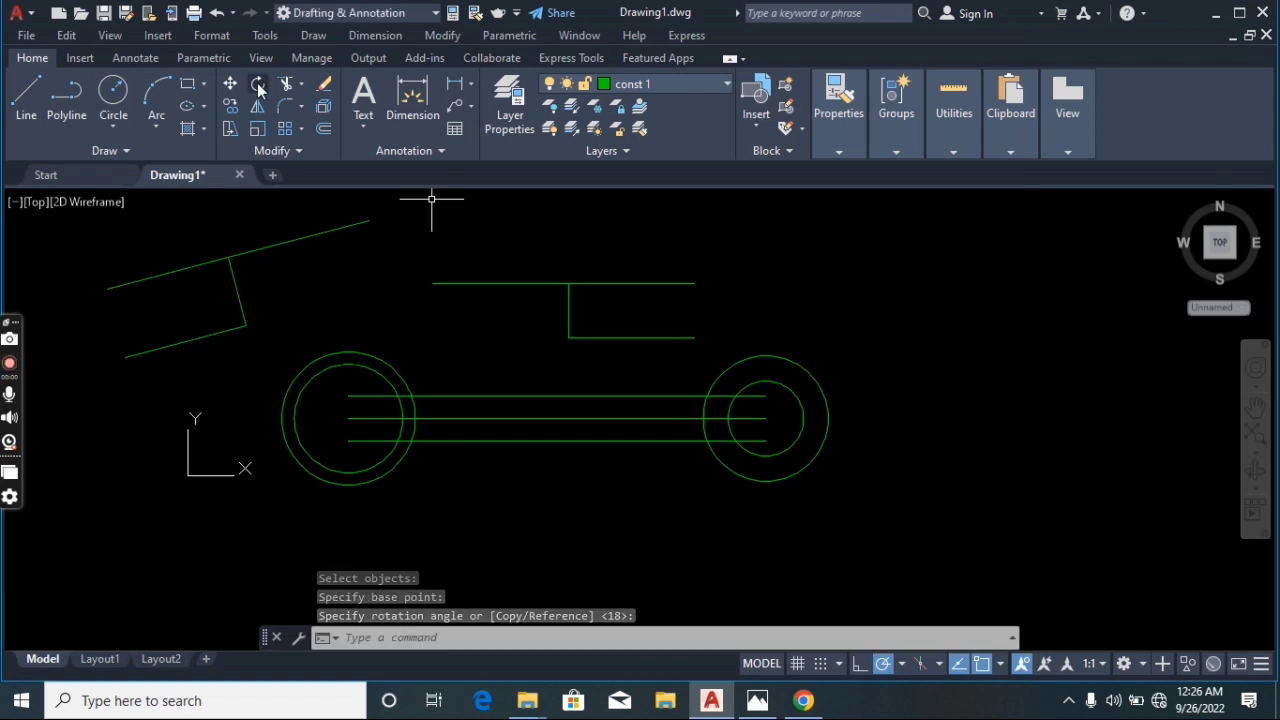
Rotate the second jaw slot about its lower inner corner by about 15 degrees
{"action": "left_click", "coordinate": [258, 85]}
{"action": "left_click", "coordinate": [711, 243]}
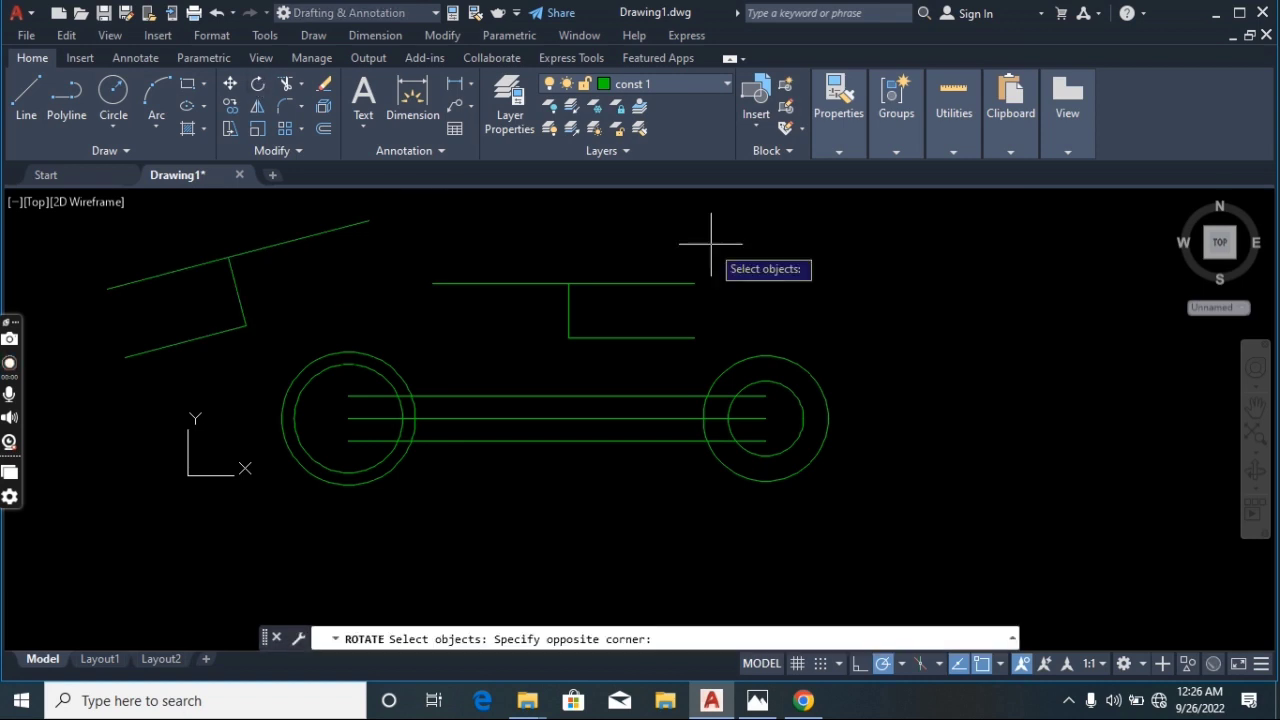
{"action": "left_click", "coordinate": [532, 363]}
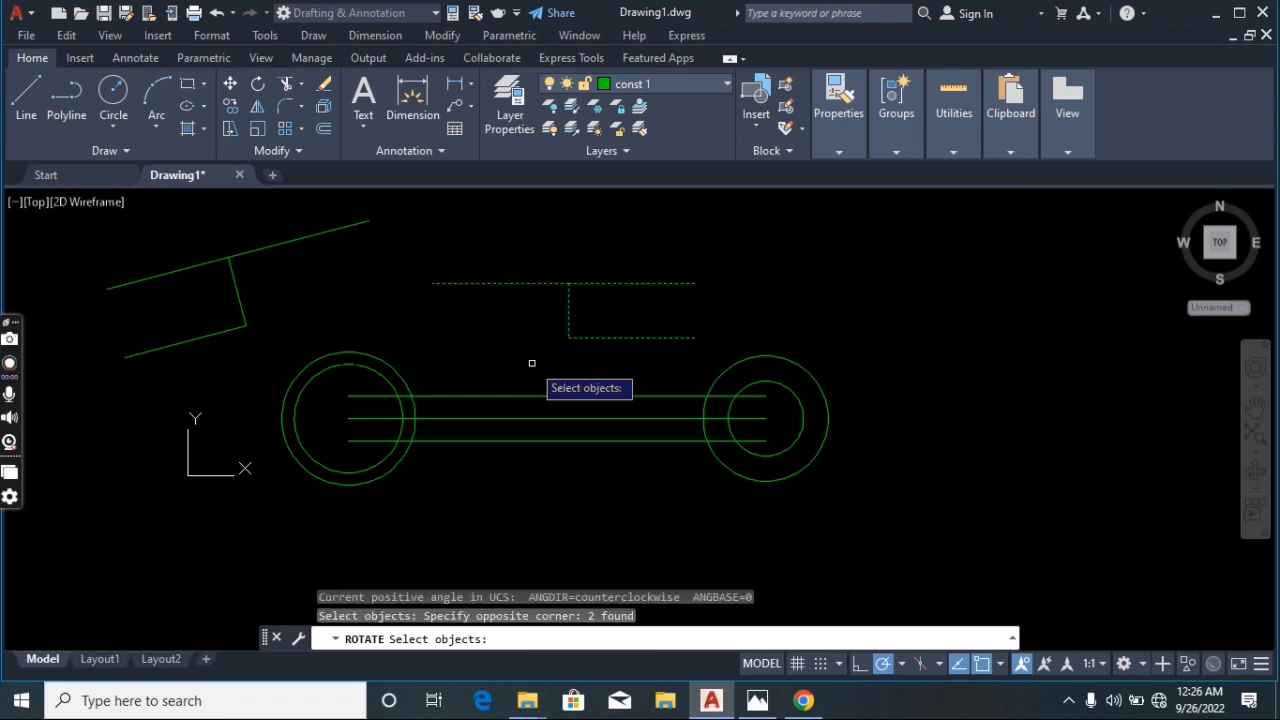
{"action": "key", "text": "Return"}
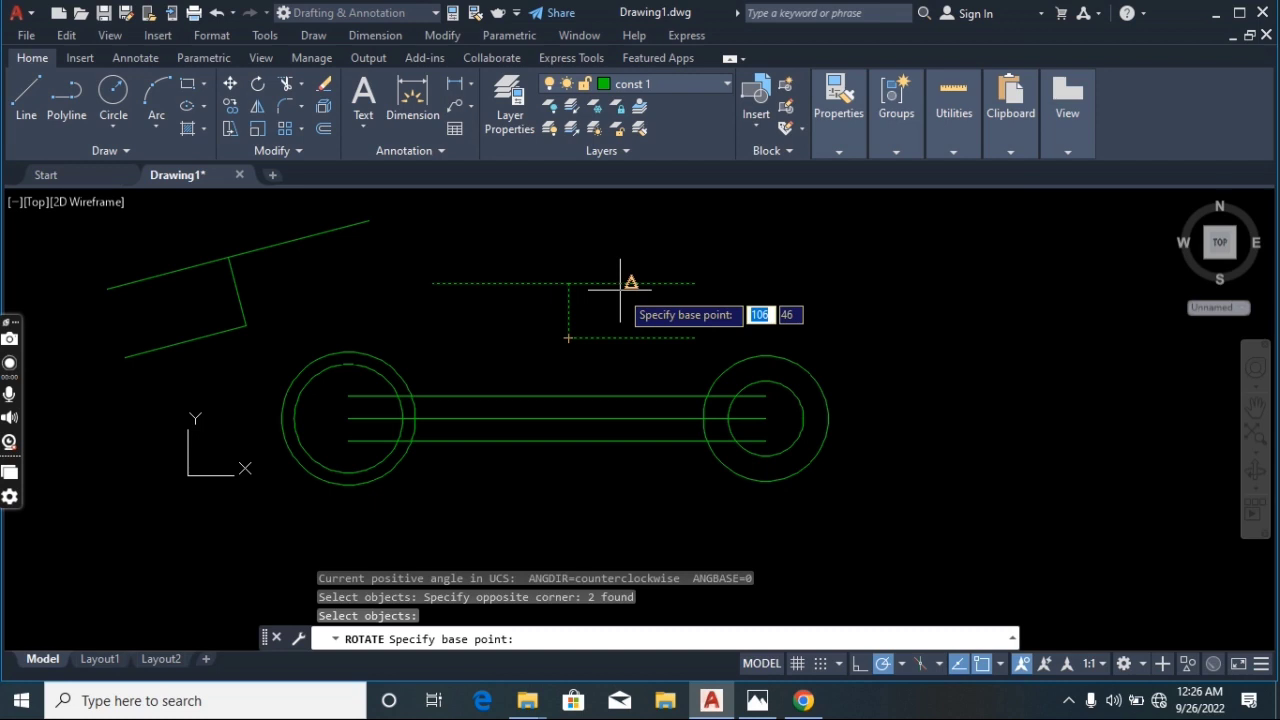
{"action": "left_click", "coordinate": [568, 338]}
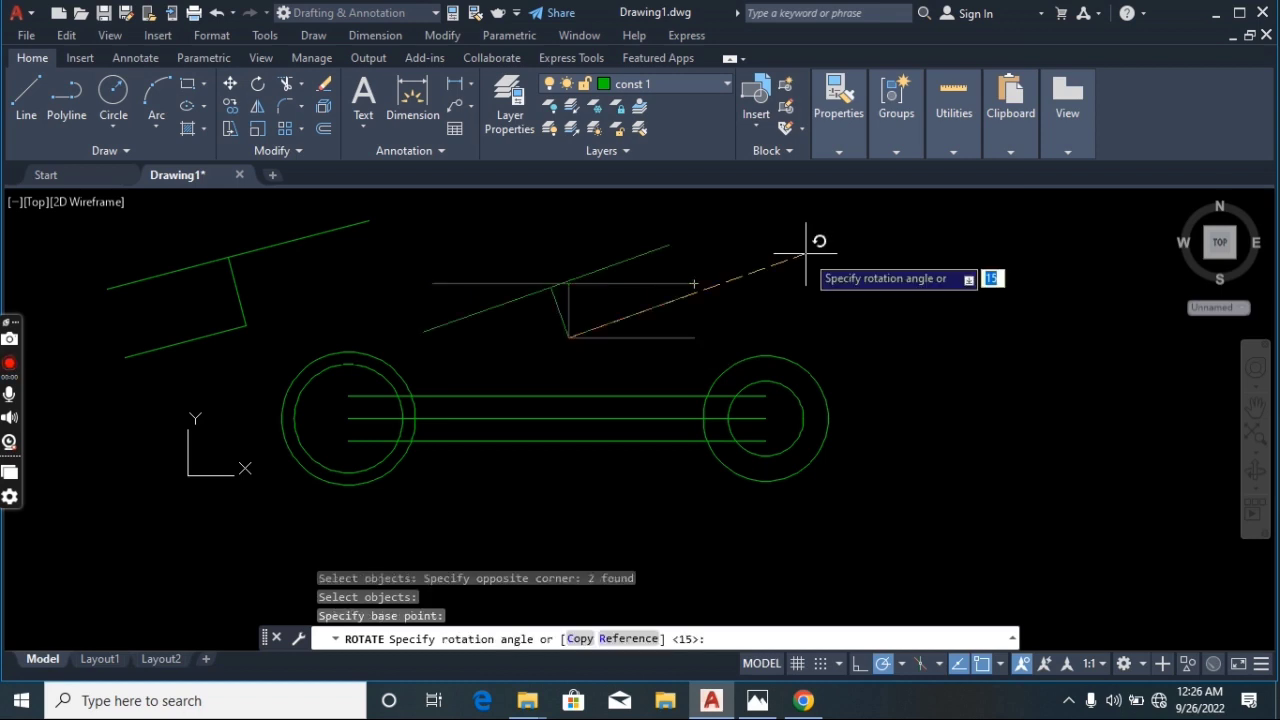
{"action": "left_click", "coordinate": [811, 259]}
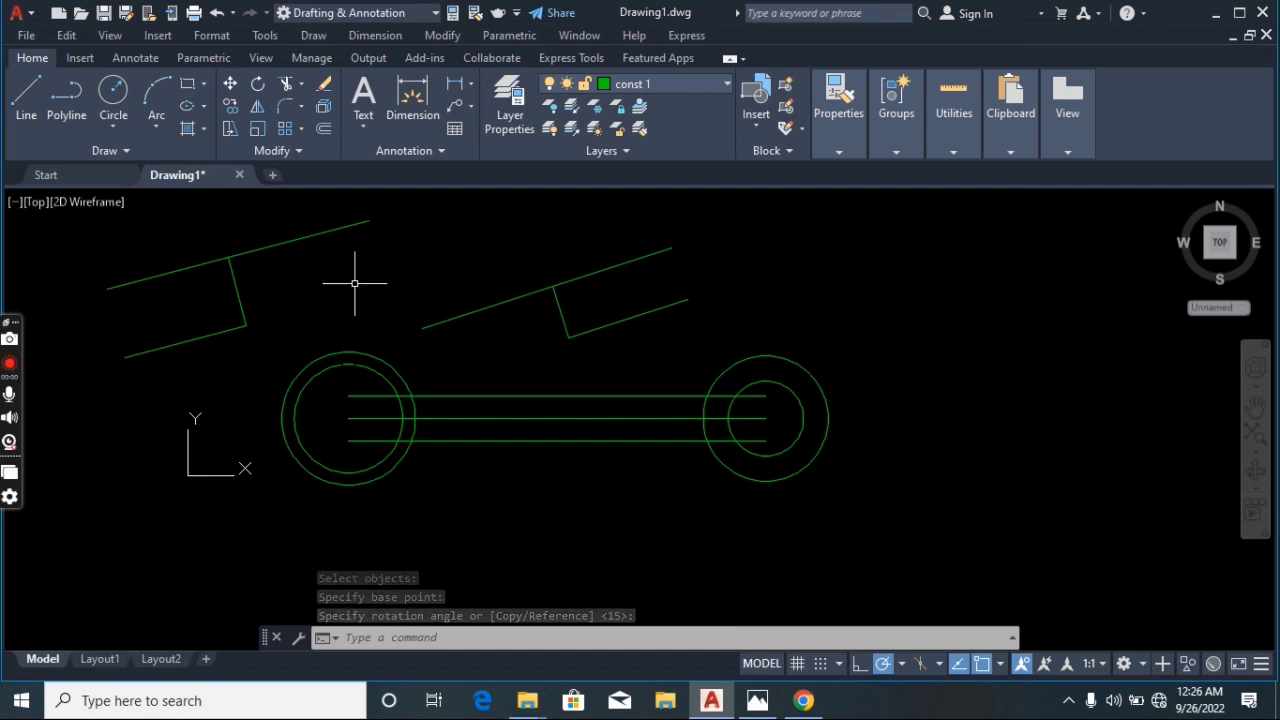
Move the second slot by the midpoint of its short leg onto the right circles' centre
{"action": "left_click", "coordinate": [229, 88]}
{"action": "left_click", "coordinate": [703, 219]}
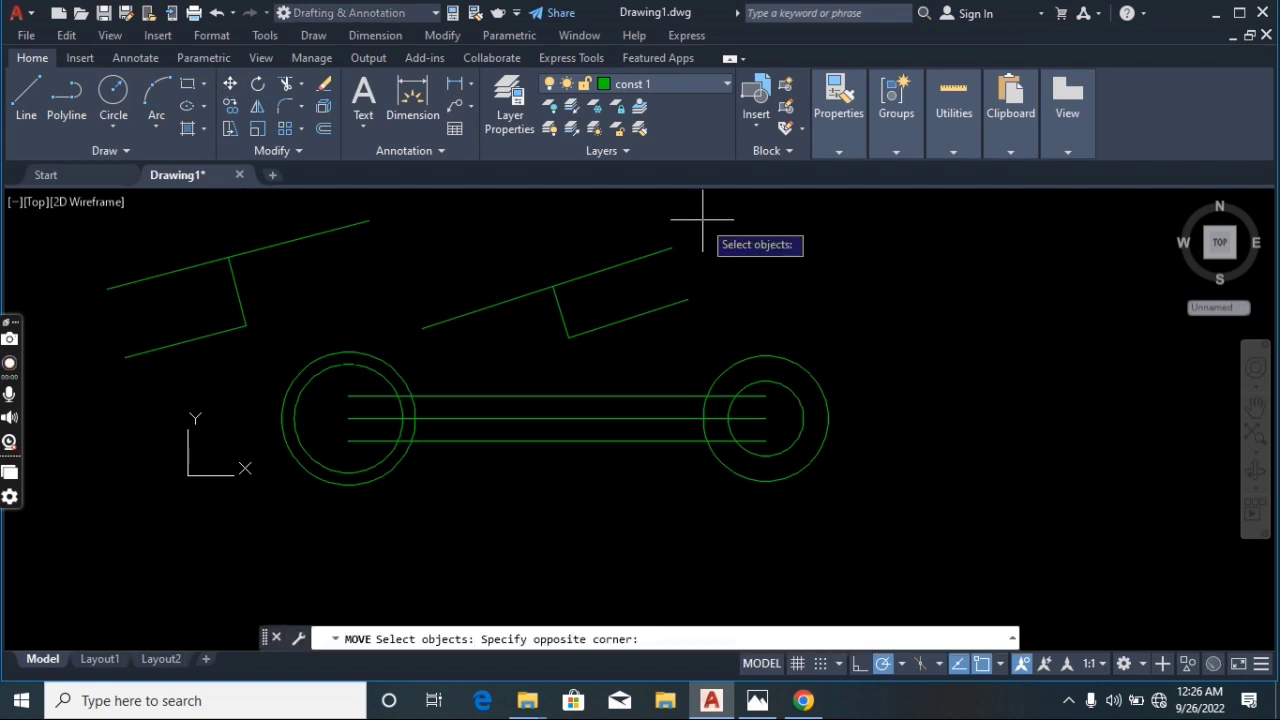
{"action": "left_click", "coordinate": [506, 361]}
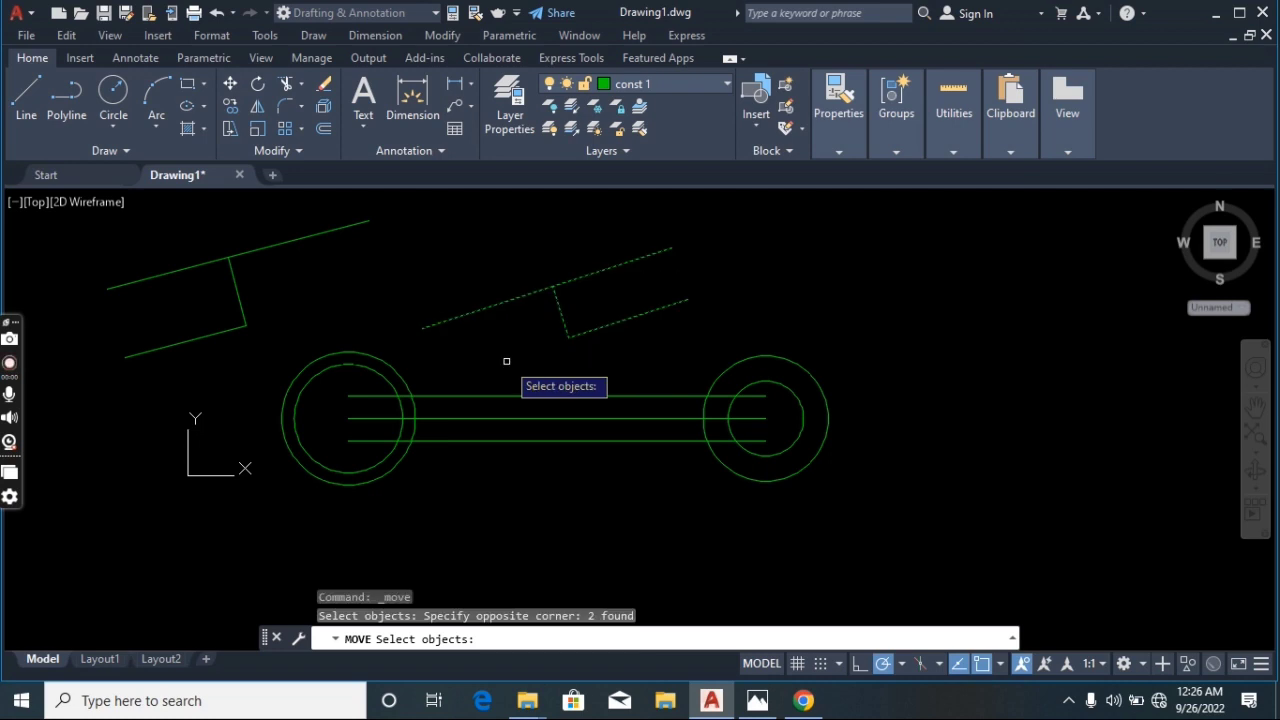
{"action": "key", "text": "Return"}
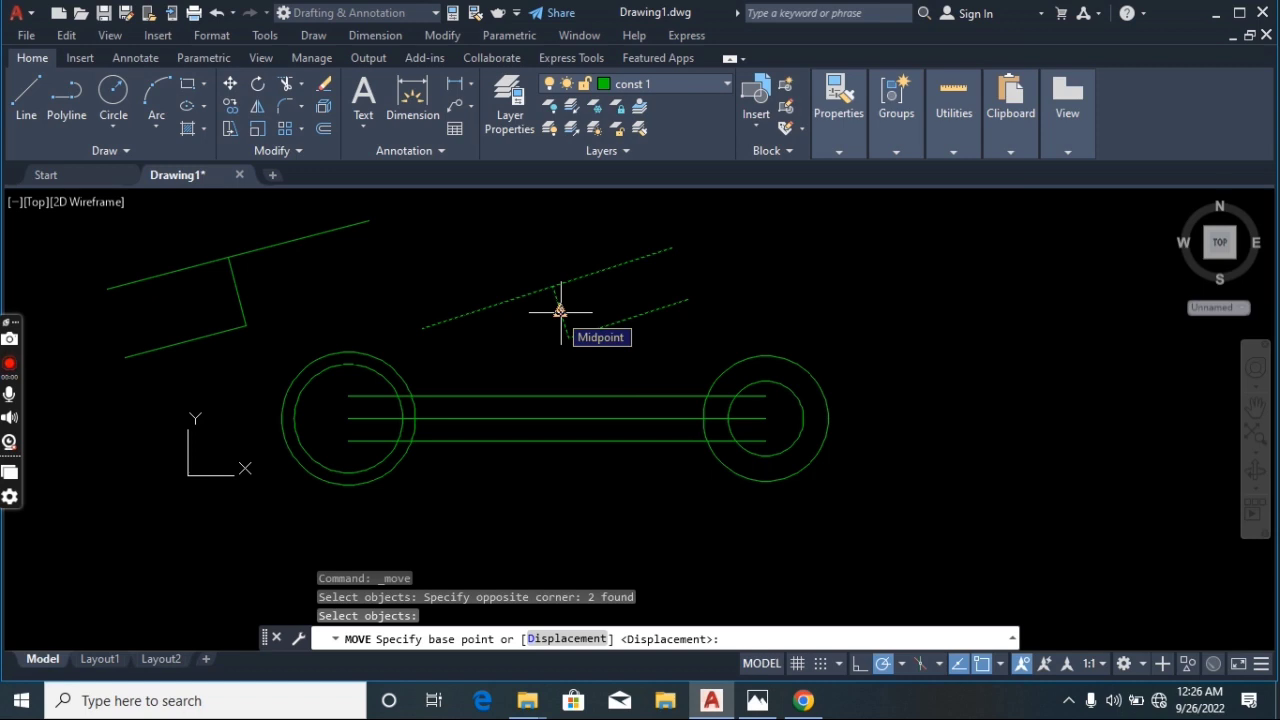
{"action": "left_click", "coordinate": [560, 312]}
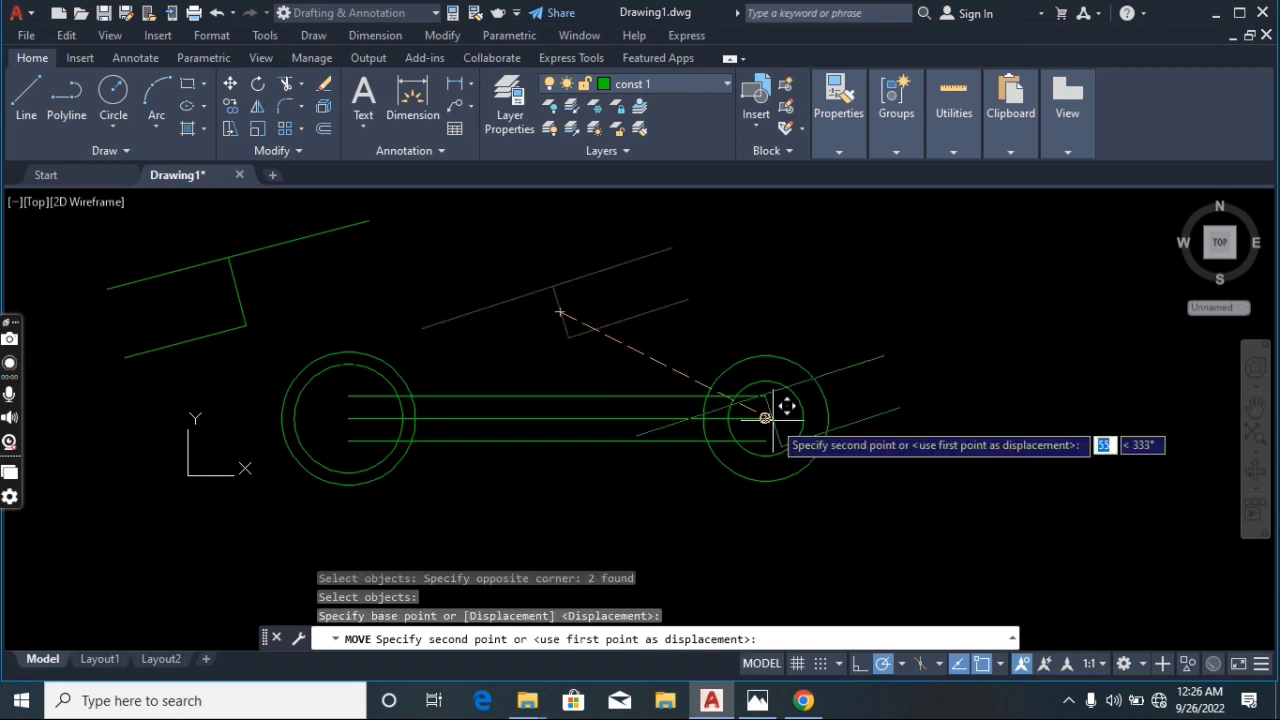
{"action": "left_click", "coordinate": [765, 418]}
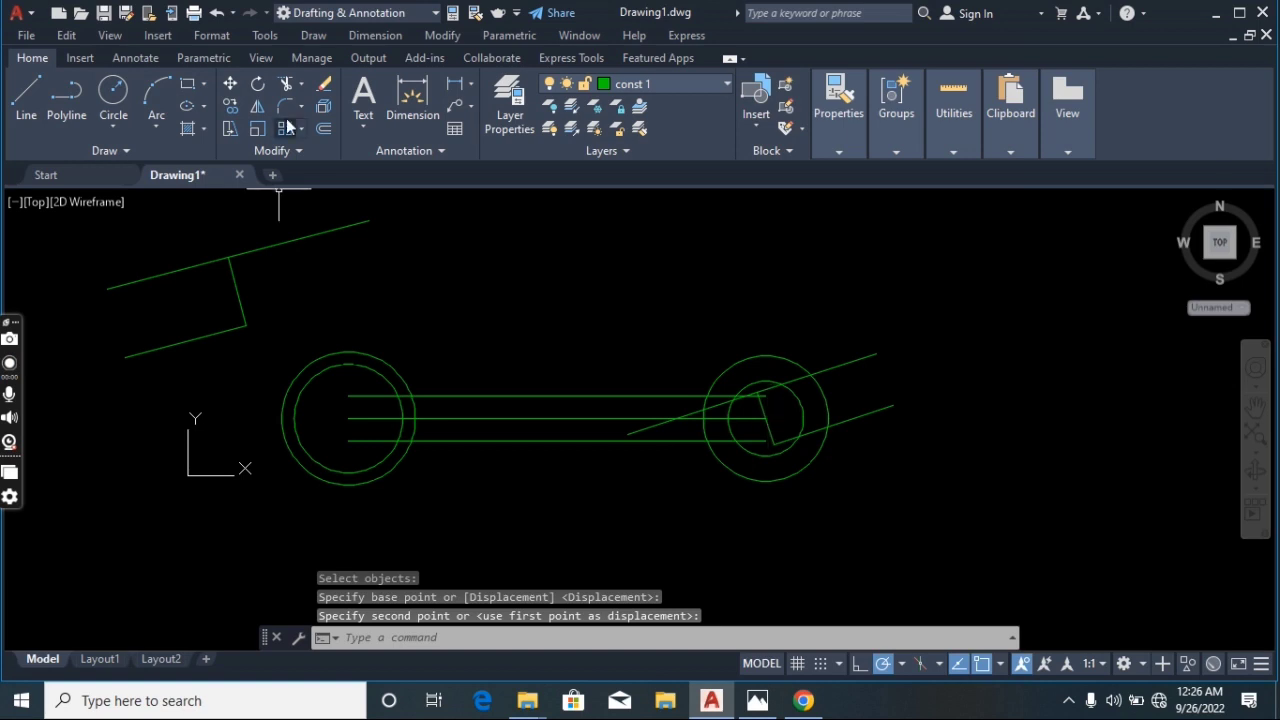
Move the first slot by its short leg onto the left end of the handle's centre line
{"action": "left_click", "coordinate": [231, 86]}
{"action": "left_click", "coordinate": [321, 203]}
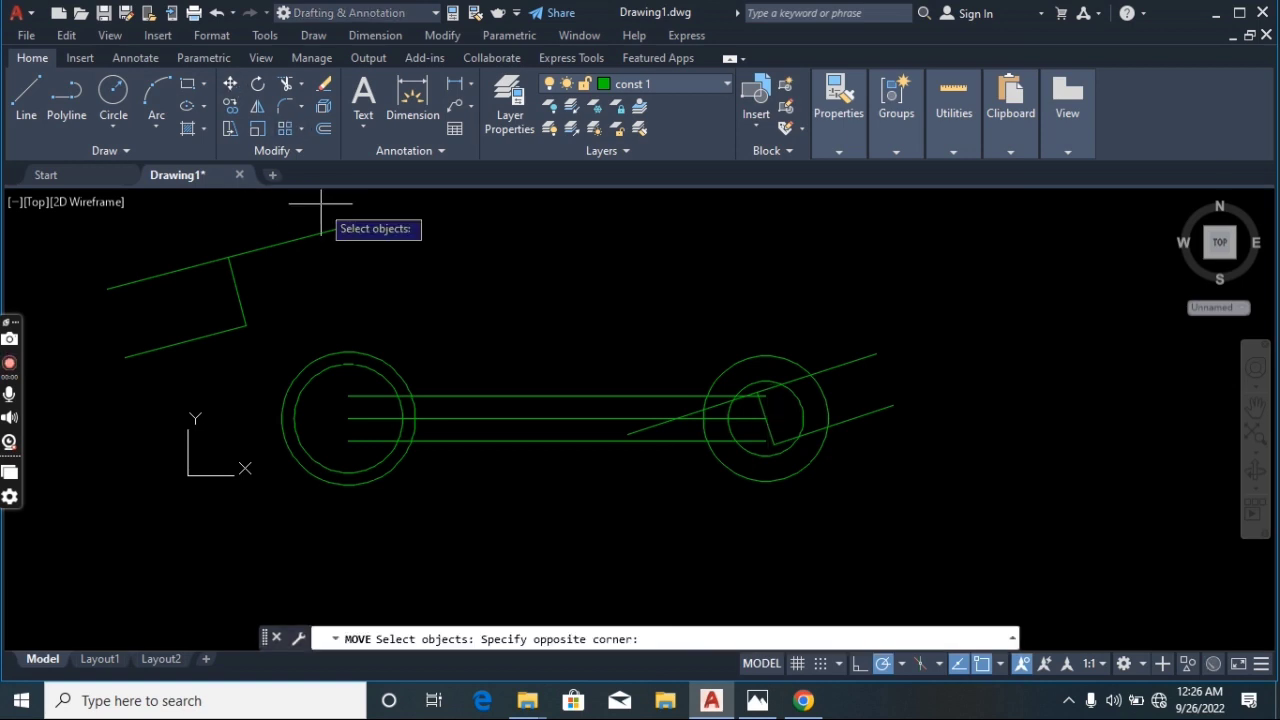
{"action": "left_click", "coordinate": [165, 343]}
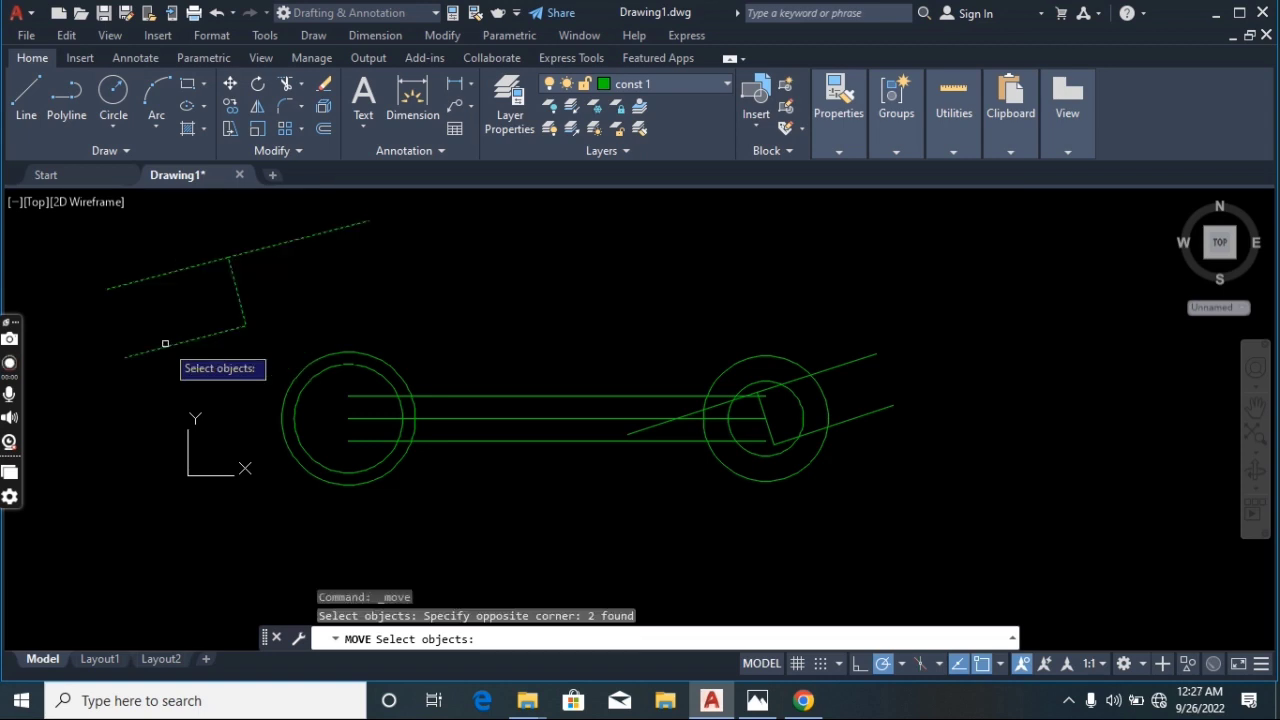
{"action": "key", "text": "Return"}
{"action": "left_click", "coordinate": [236, 293]}
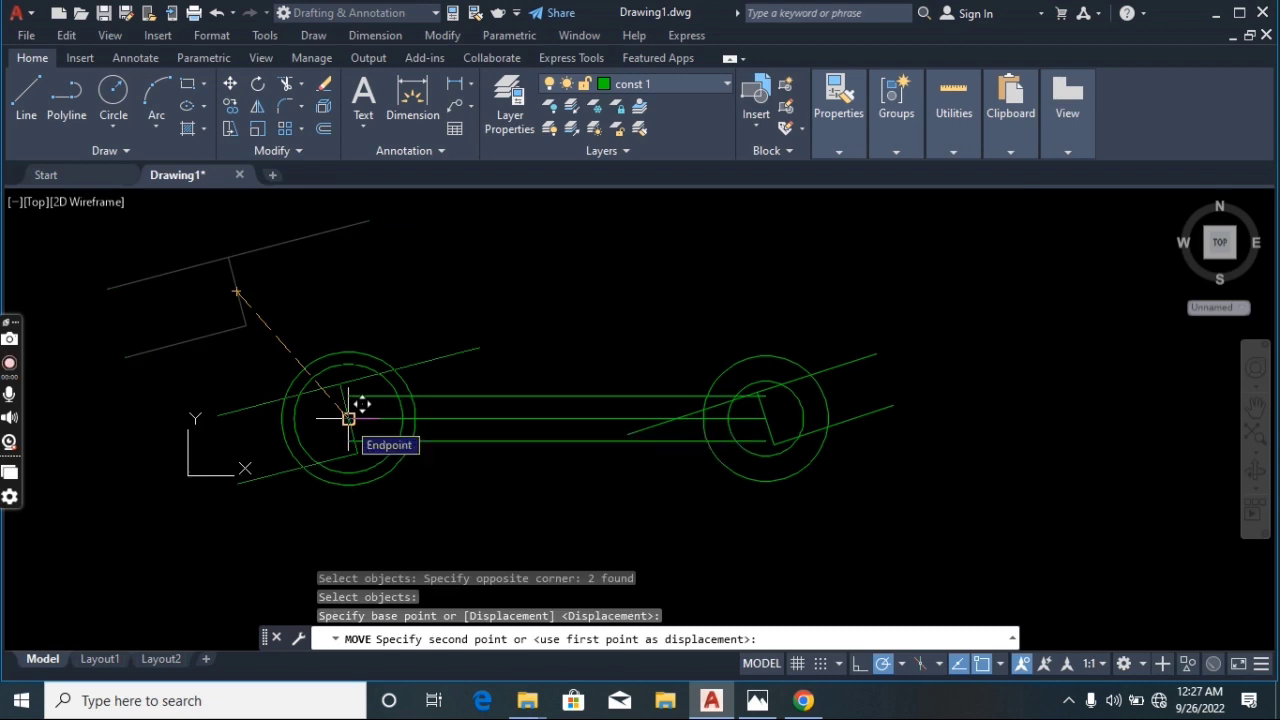
{"action": "left_click", "coordinate": [347, 419]}
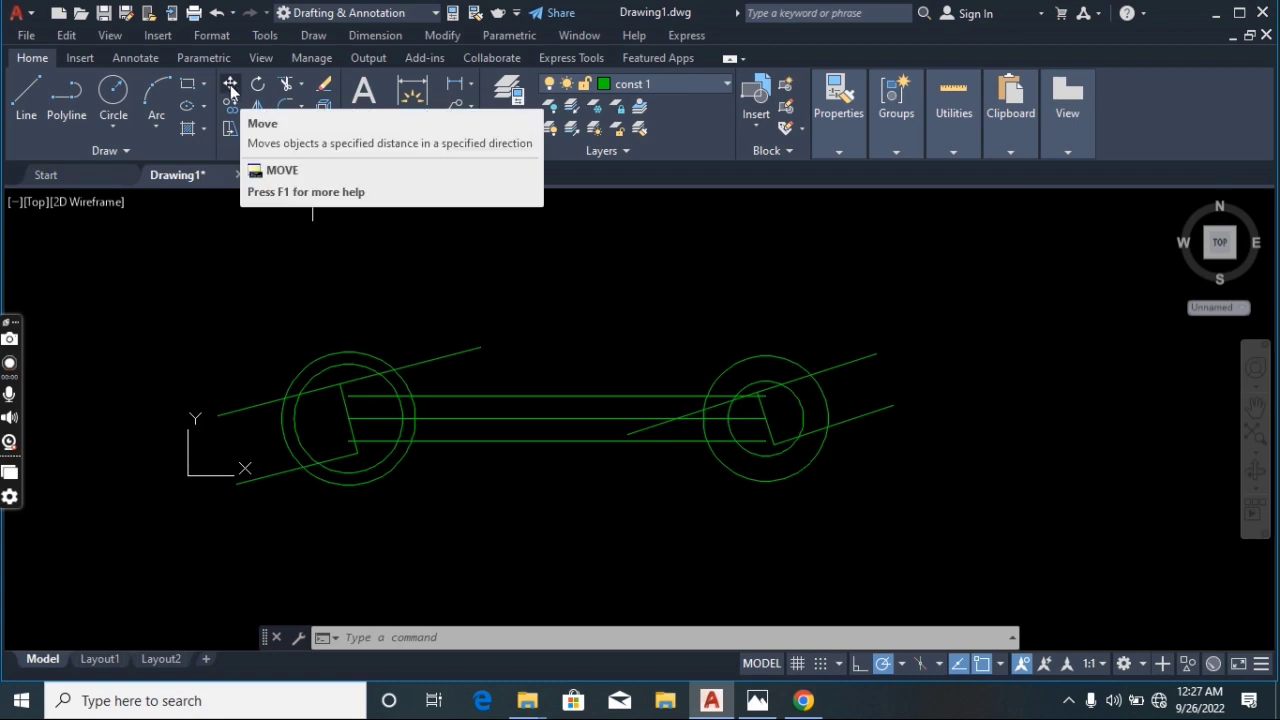
Move the left inner circle from its intersection with the slot's upper line to the slot's upper corner
{"action": "left_click", "coordinate": [231, 88]}
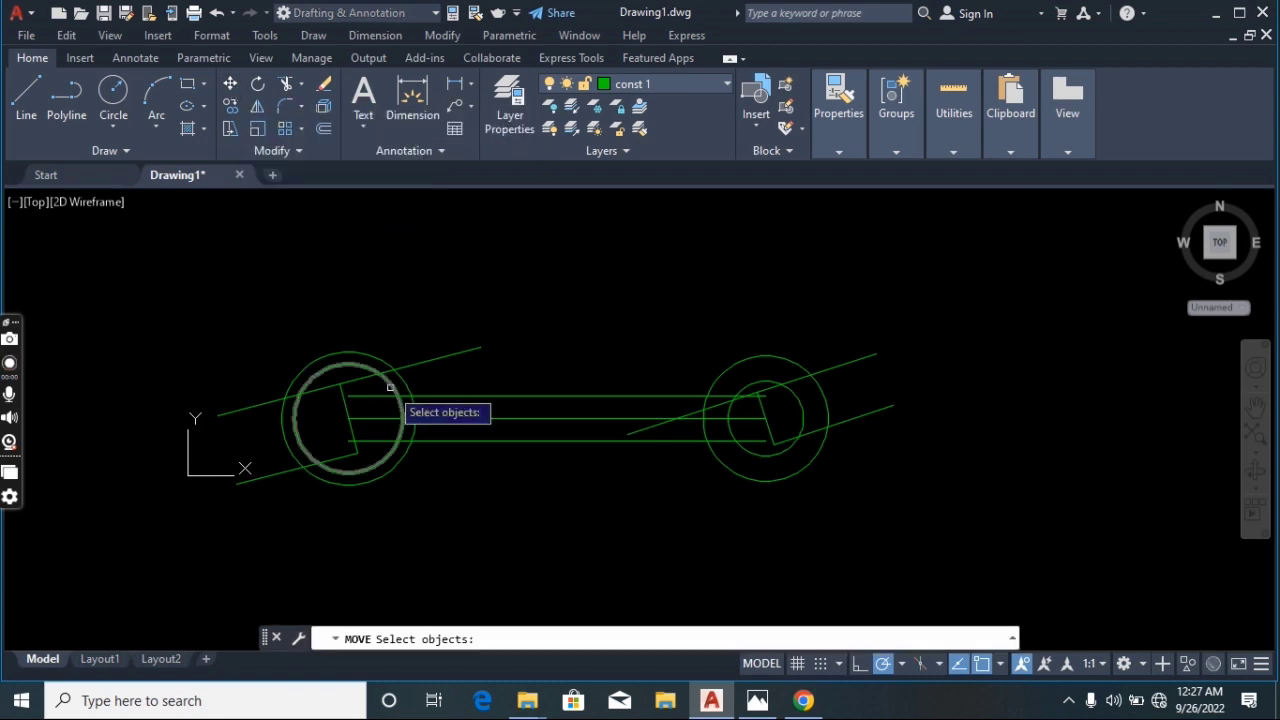
{"action": "left_click", "coordinate": [391, 388]}
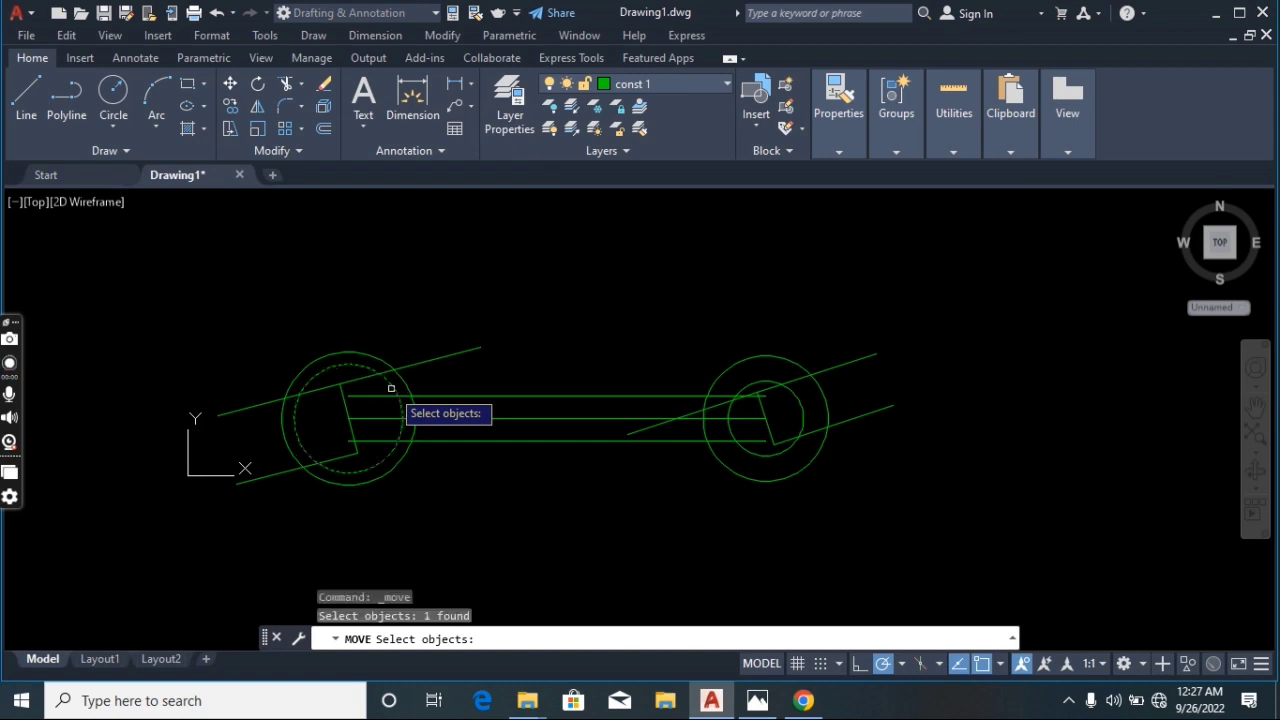
{"action": "key", "text": "Return"}
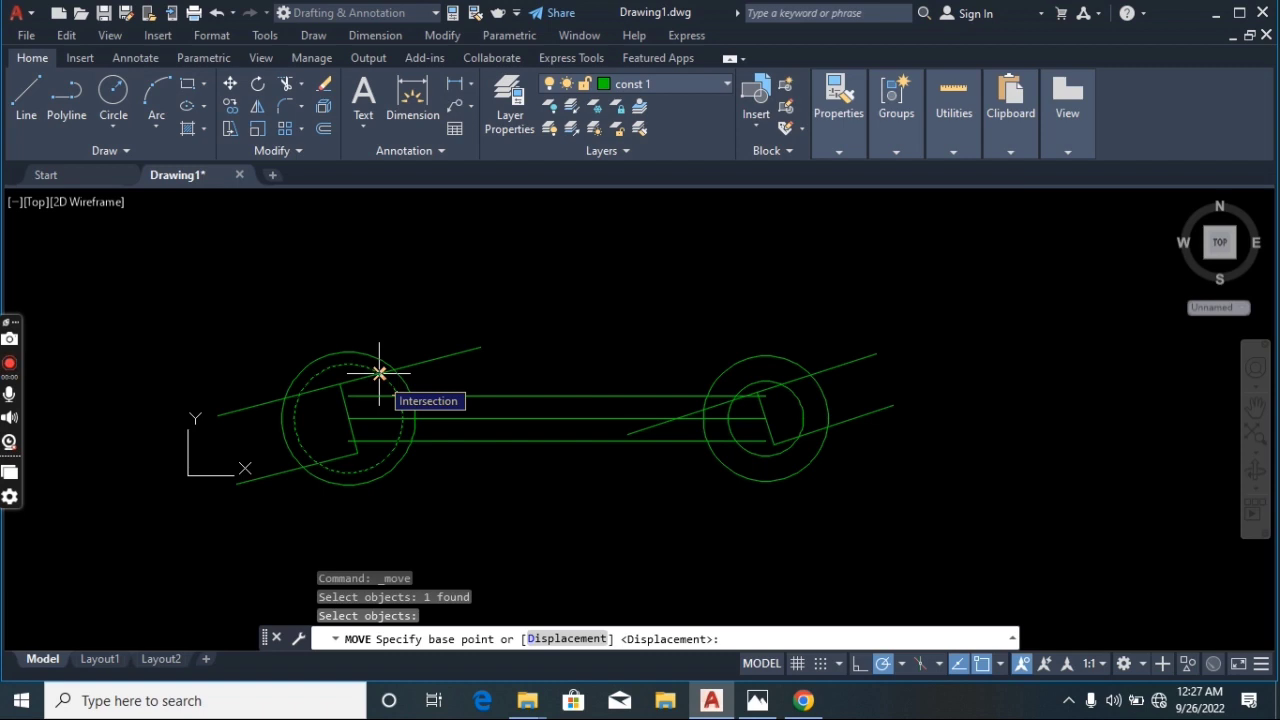
{"action": "left_click", "coordinate": [379, 373]}
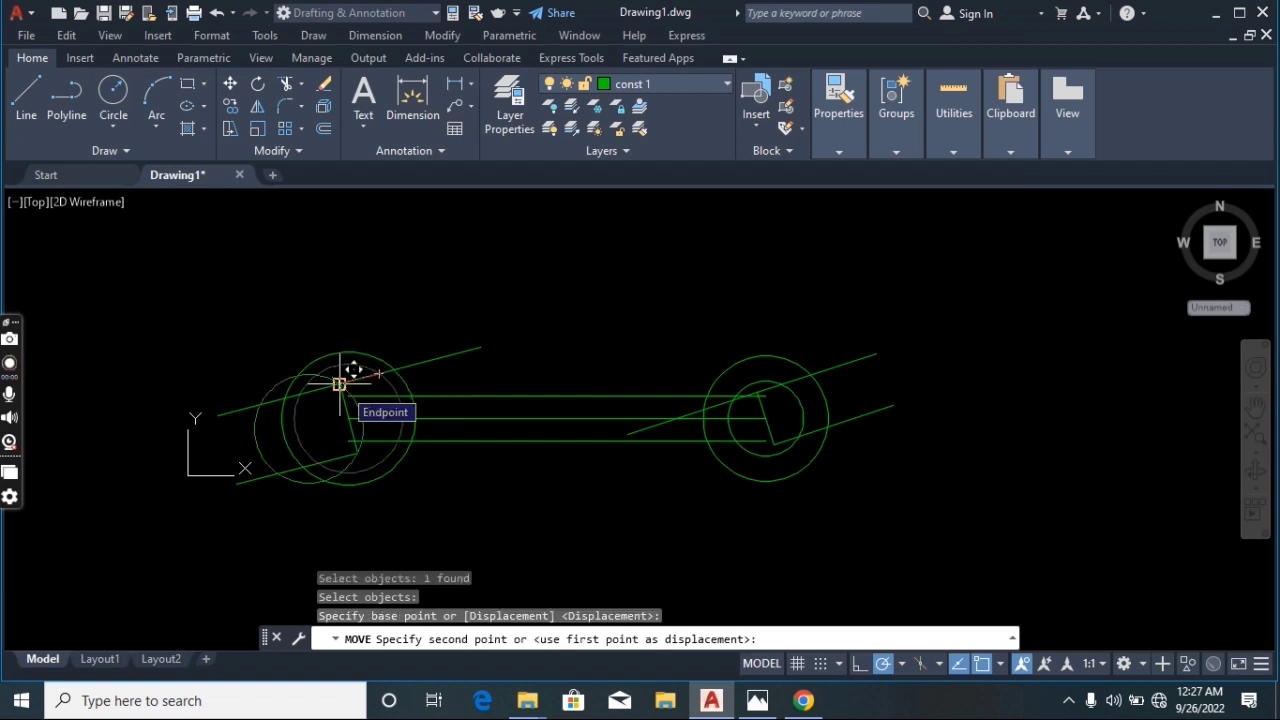
{"action": "left_click", "coordinate": [343, 387]}
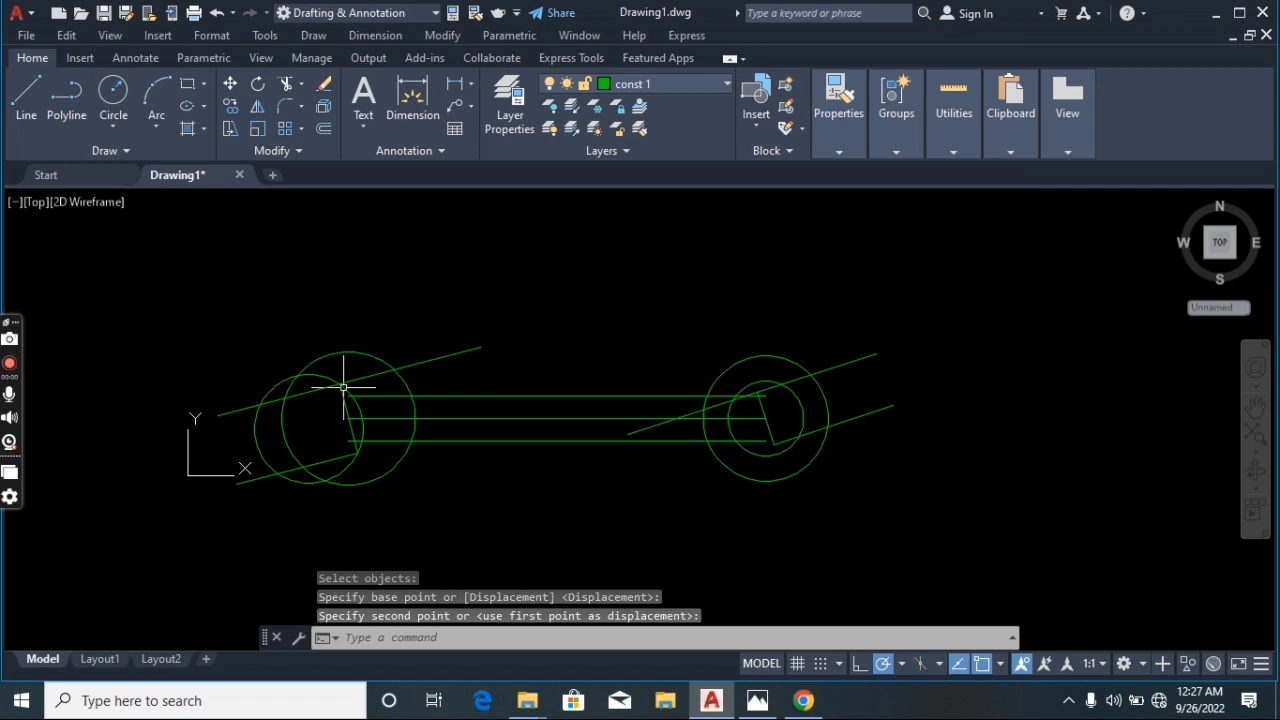
Move the right inner circle from its intersection with the slot's upper line to the slot's upper corner
{"action": "left_click", "coordinate": [231, 85]}
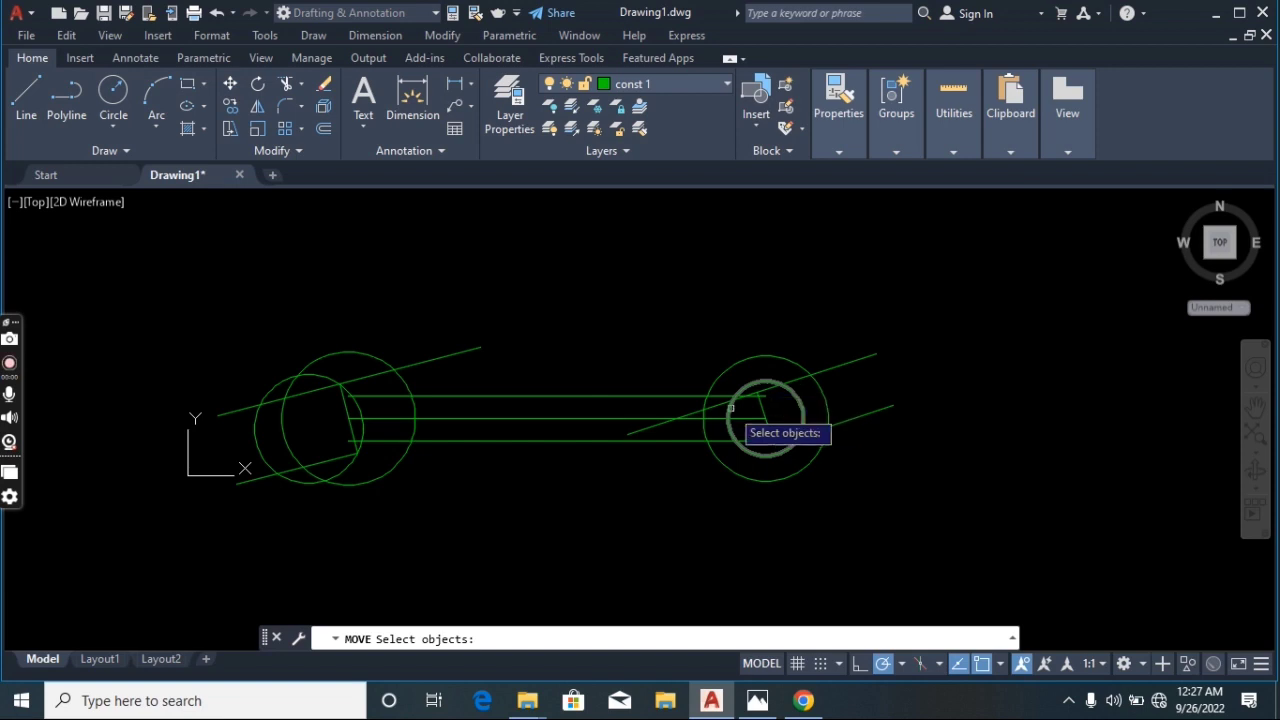
{"action": "left_click", "coordinate": [729, 409]}
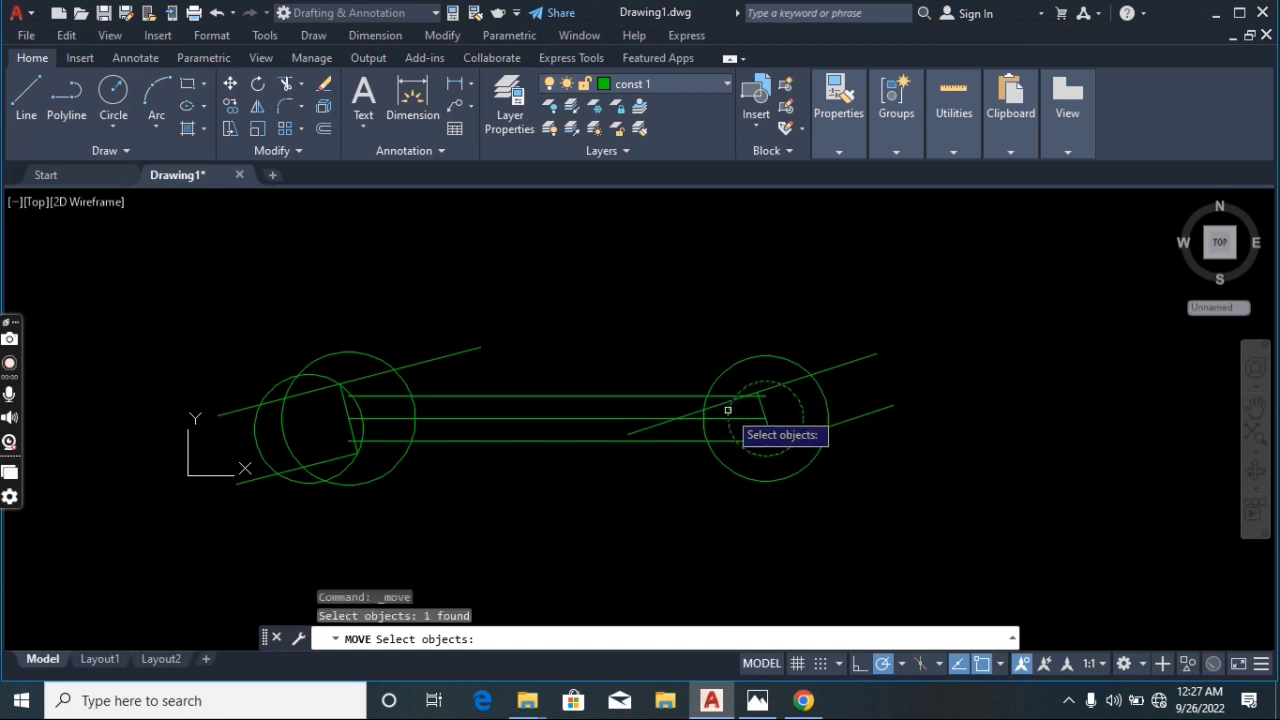
{"action": "key", "text": "Return"}
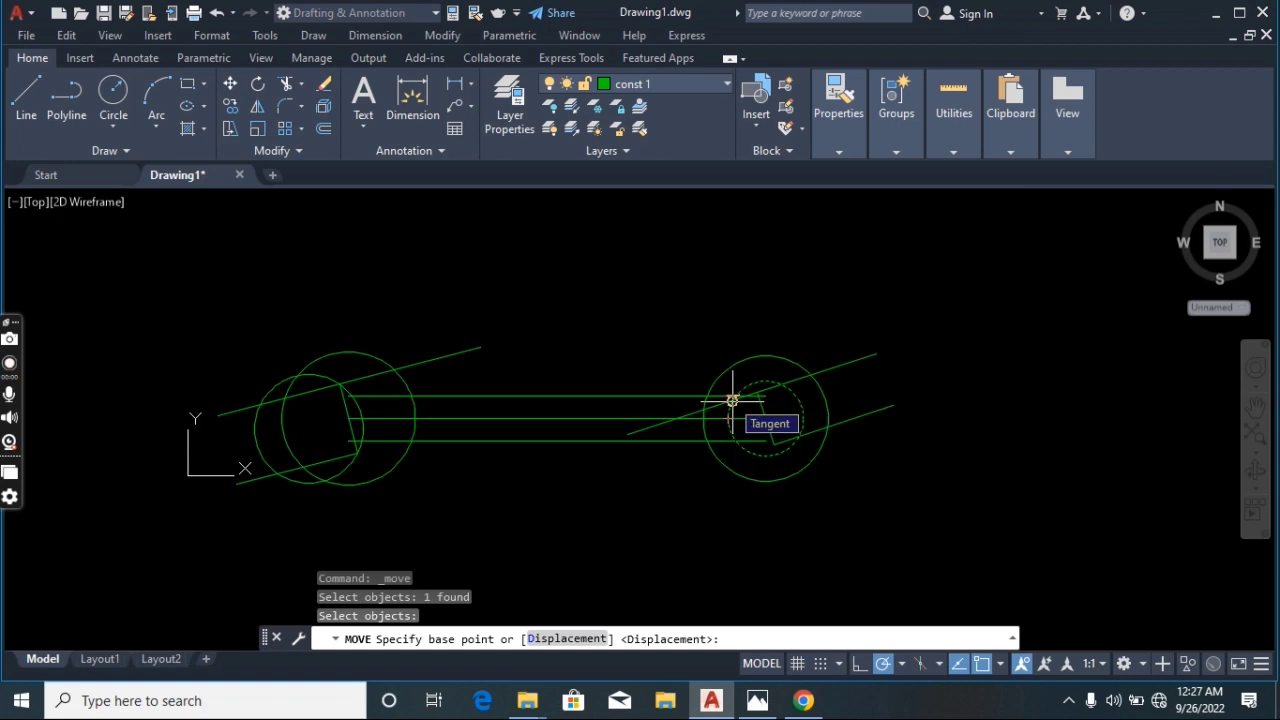
{"action": "scroll", "coordinate": [732, 401], "scroll_direction": "up", "scroll_amount": 4}
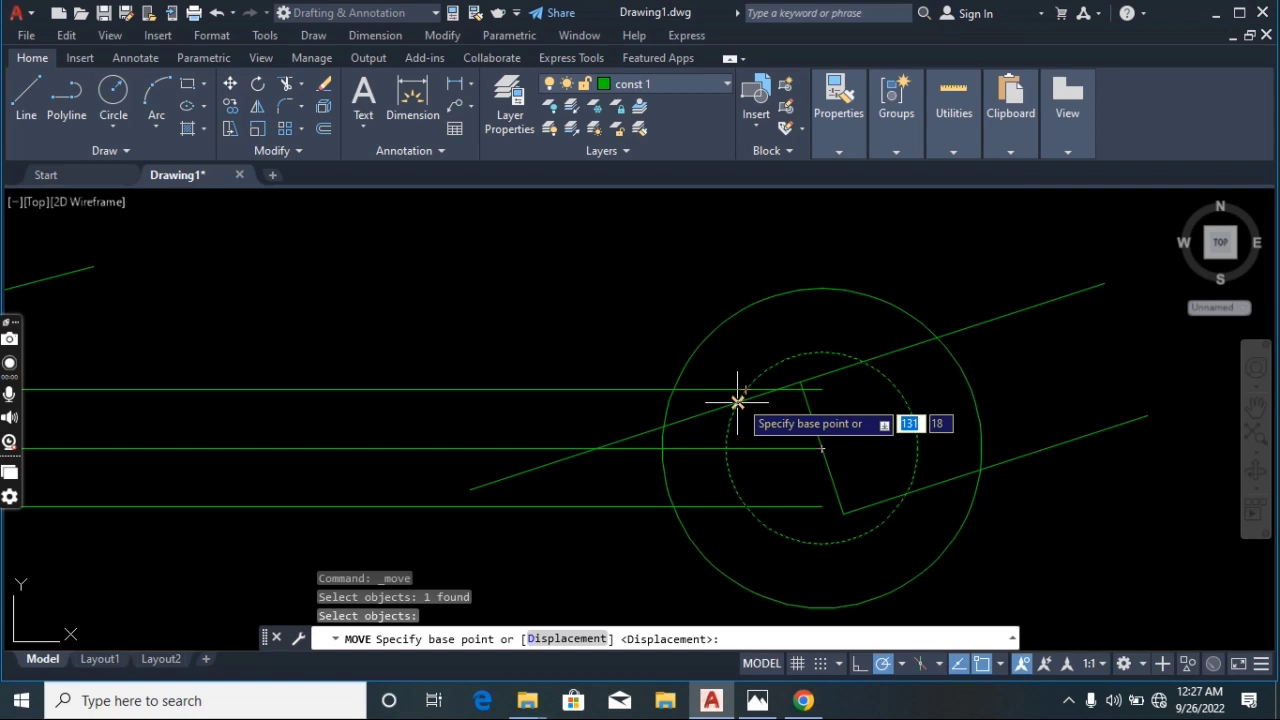
{"action": "left_click", "coordinate": [737, 401]}
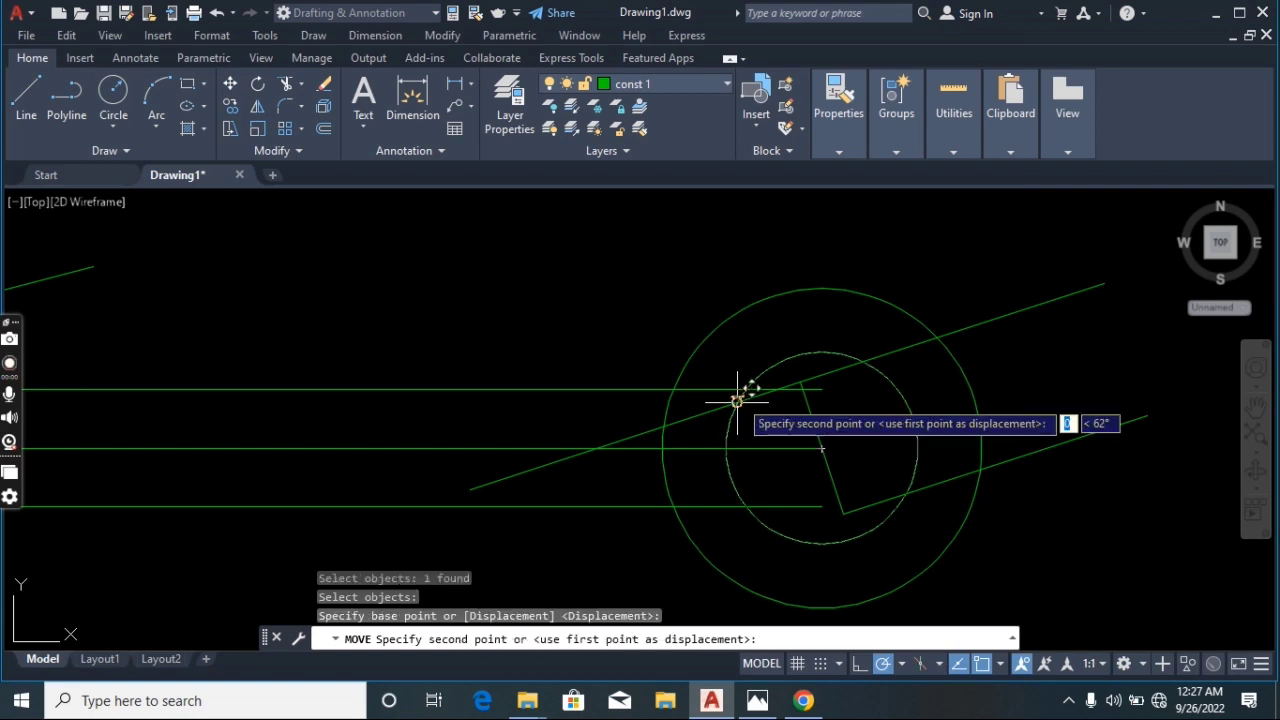
{"action": "left_click", "coordinate": [800, 382]}
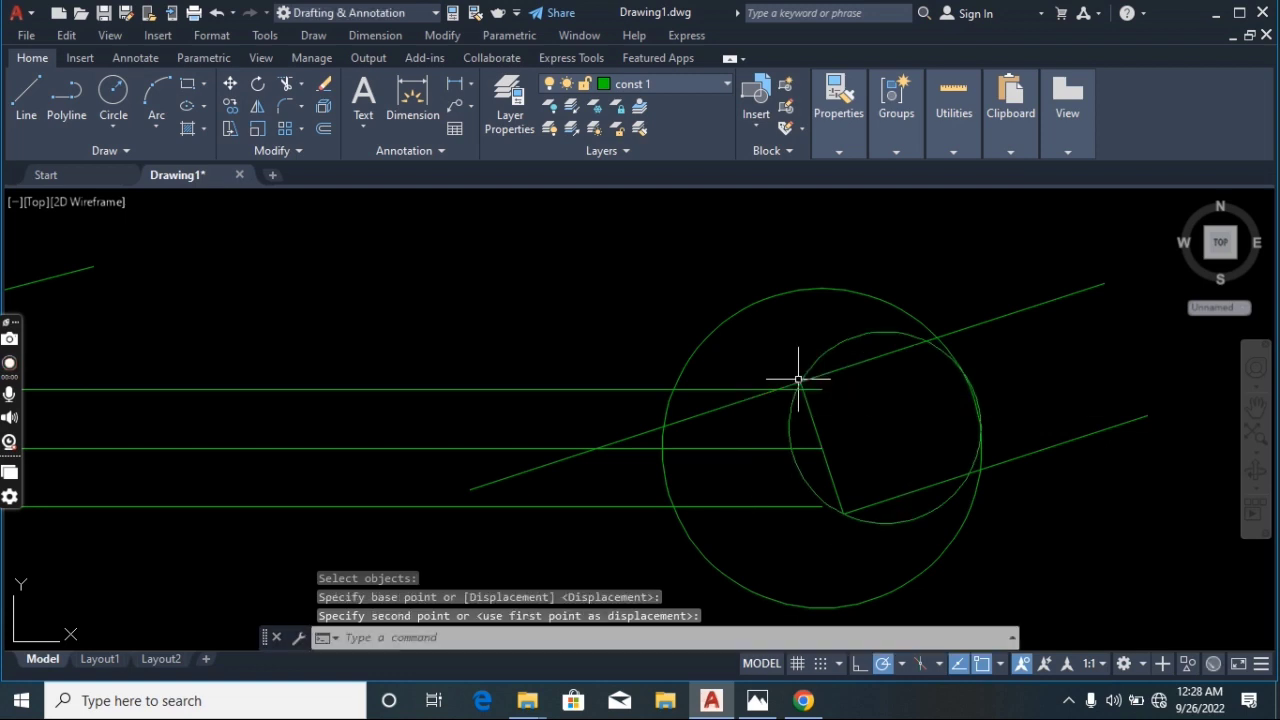
Erase the two extraneous slanted line segments crossing the handle and the left jaw
{"action": "scroll", "coordinate": [799, 380], "scroll_direction": "down", "scroll_amount": 2}
{"action": "scroll", "coordinate": [799, 380], "scroll_direction": "down", "scroll_amount": 2}
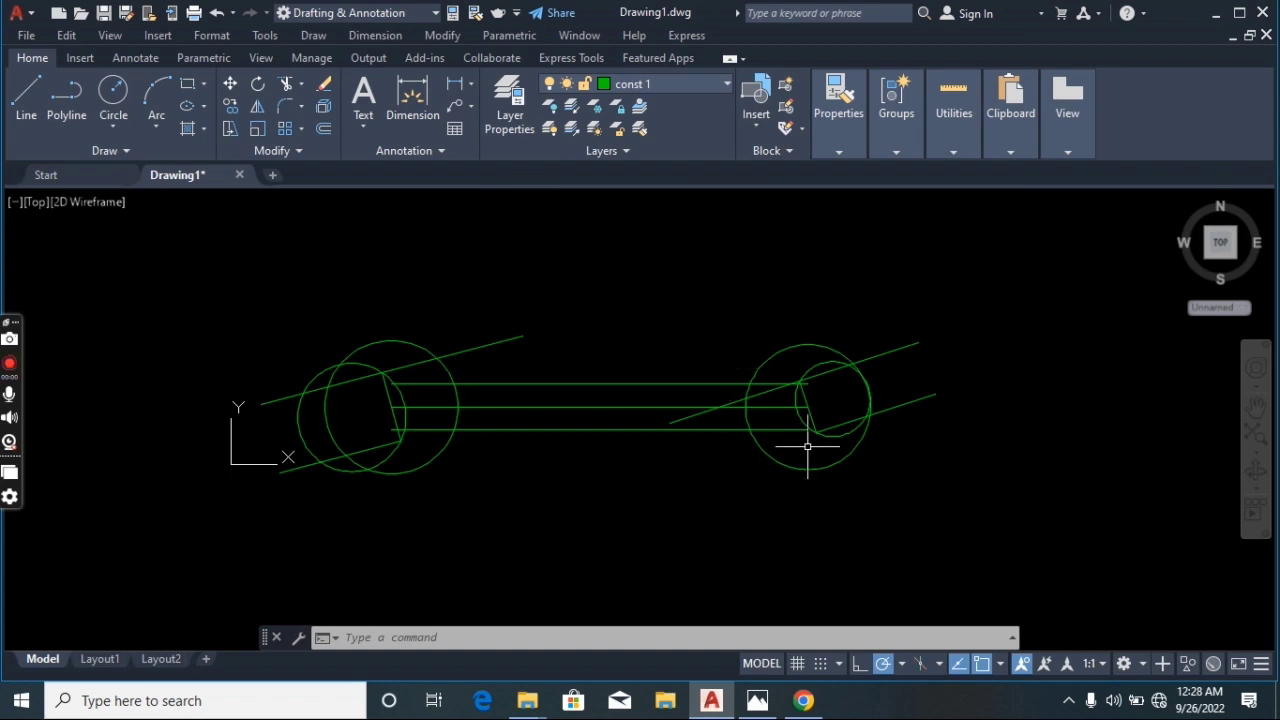
{"action": "left_click", "coordinate": [773, 390]}
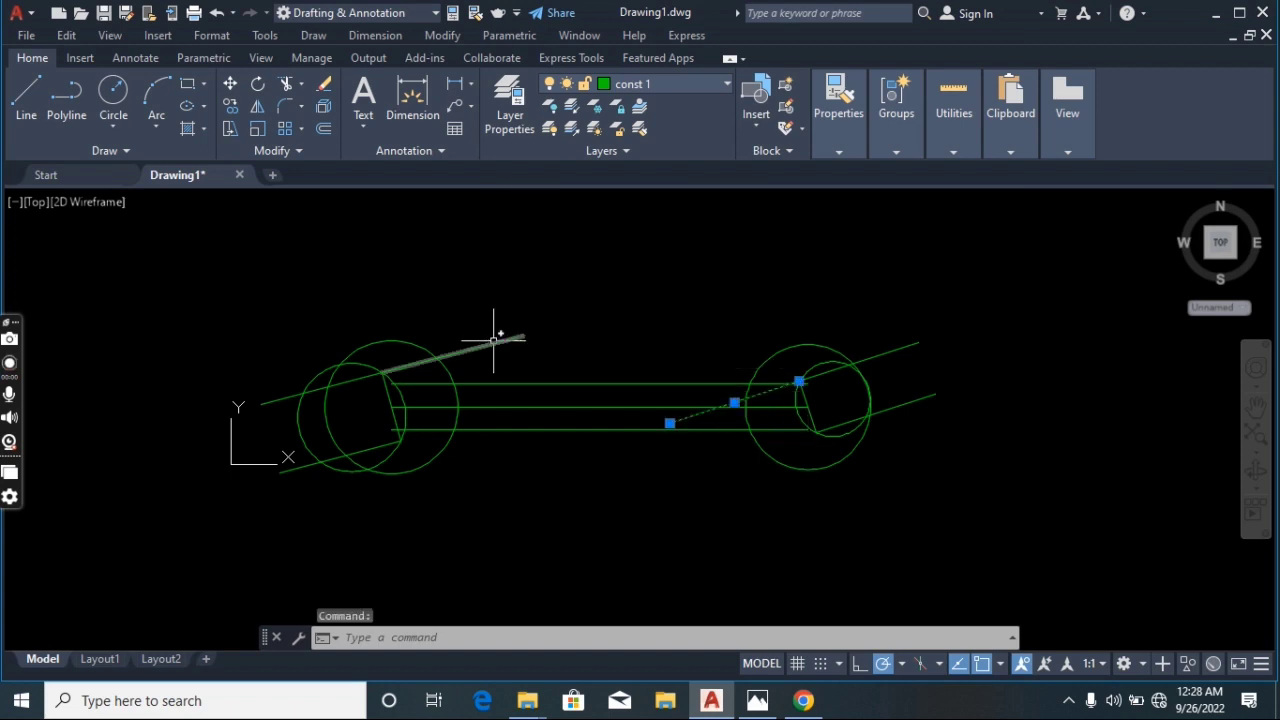
{"action": "left_click", "coordinate": [493, 340]}
{"action": "key", "text": "Delete"}
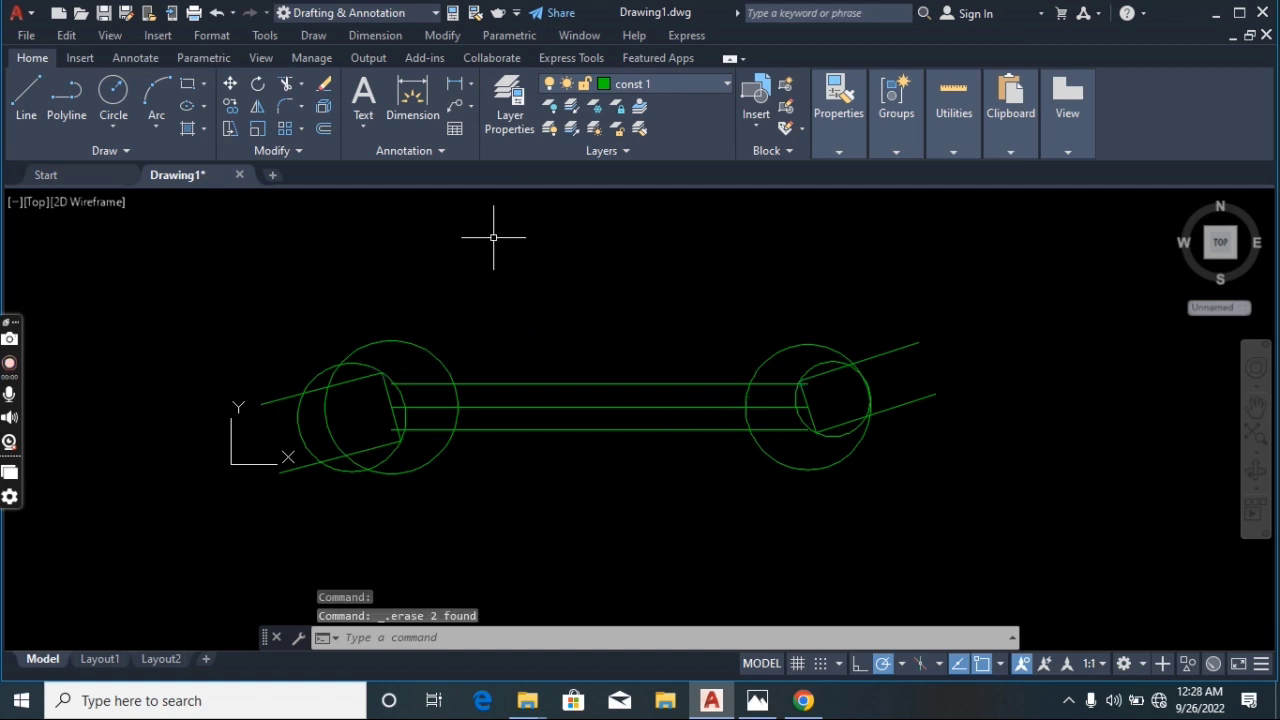
Erase the horizontal centre line running along the handle
{"action": "left_click", "coordinate": [587, 406]}
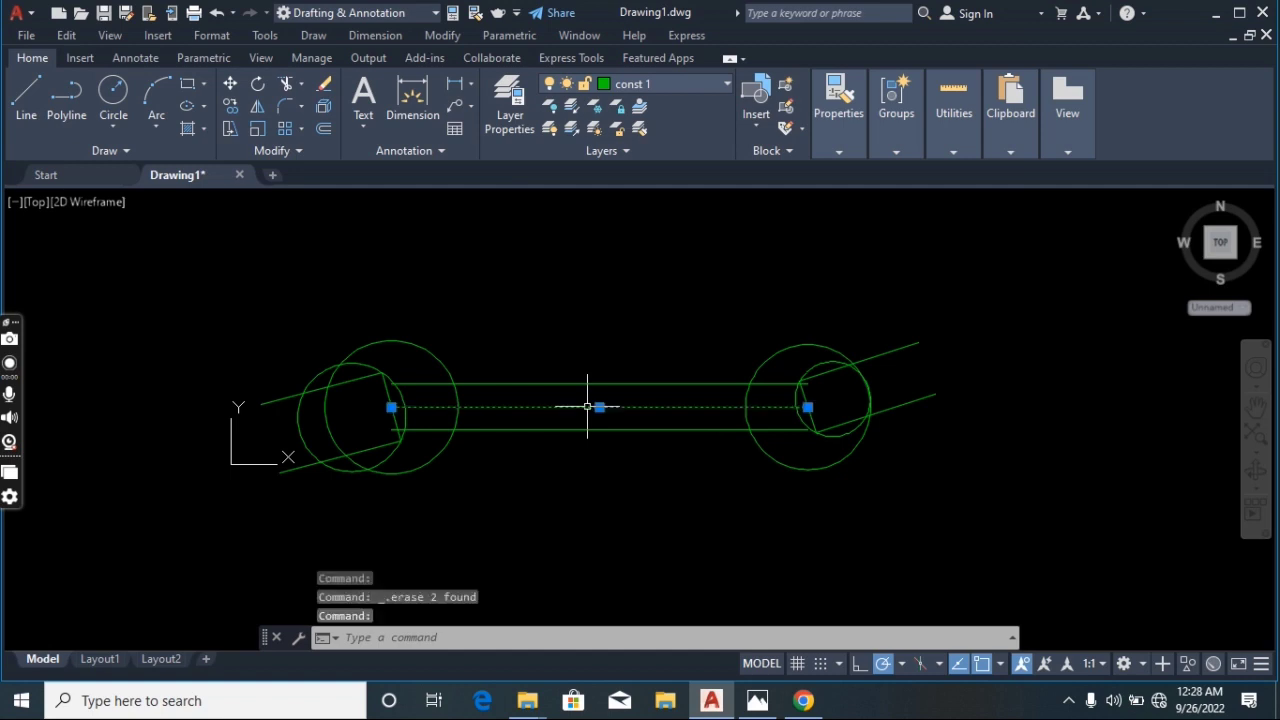
{"action": "key", "text": "Delete"}
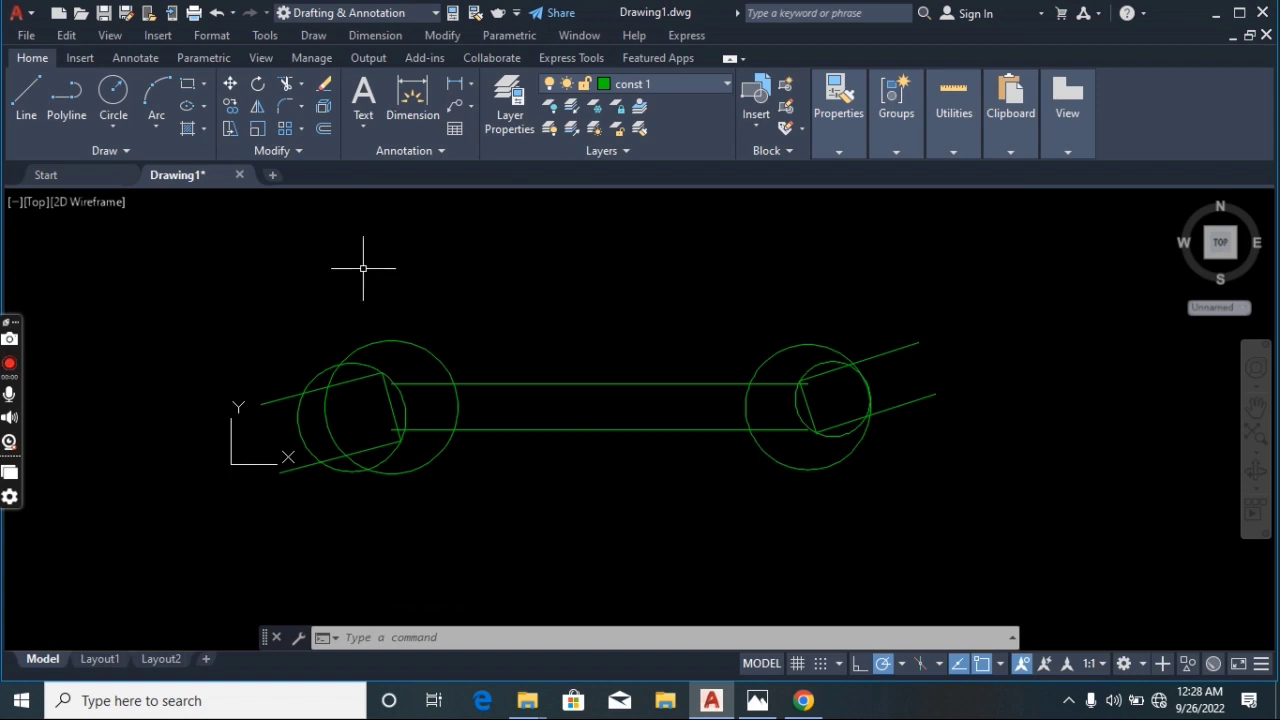
Fillet the handle's upper line to the left outer circle with a radius of 47
{"action": "left_click", "coordinate": [299, 106]}
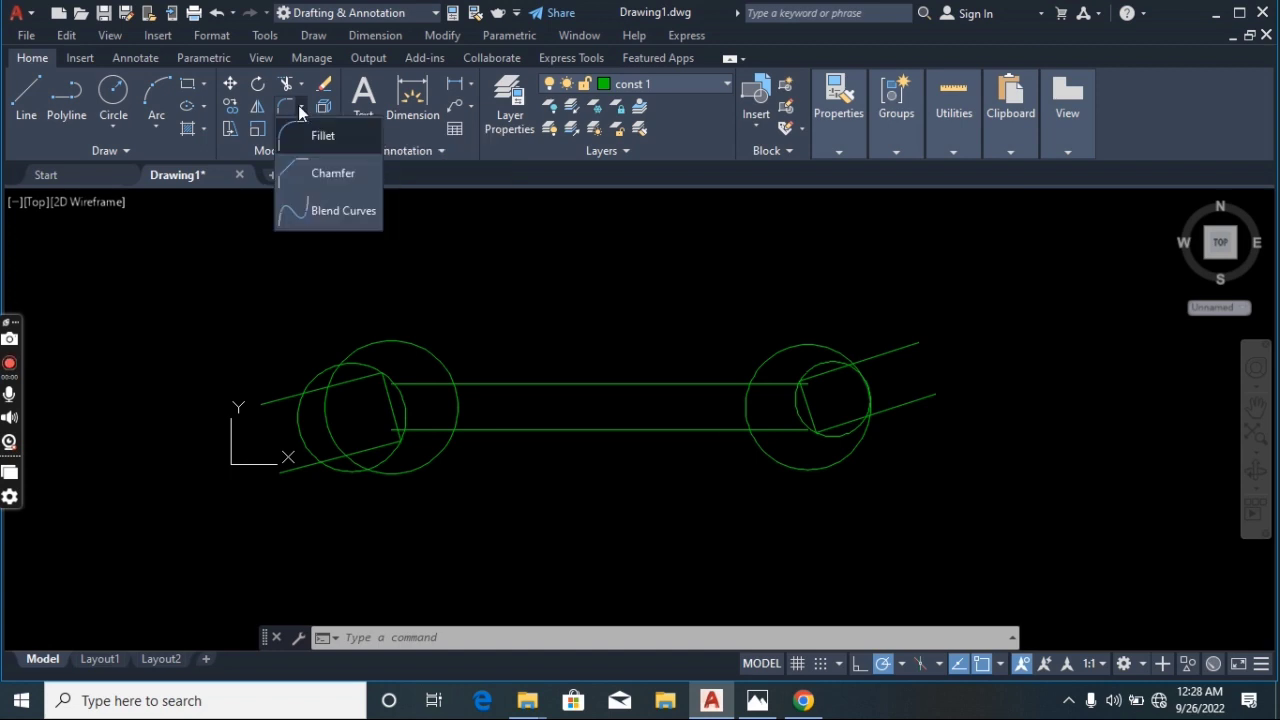
{"action": "left_click", "coordinate": [326, 134]}
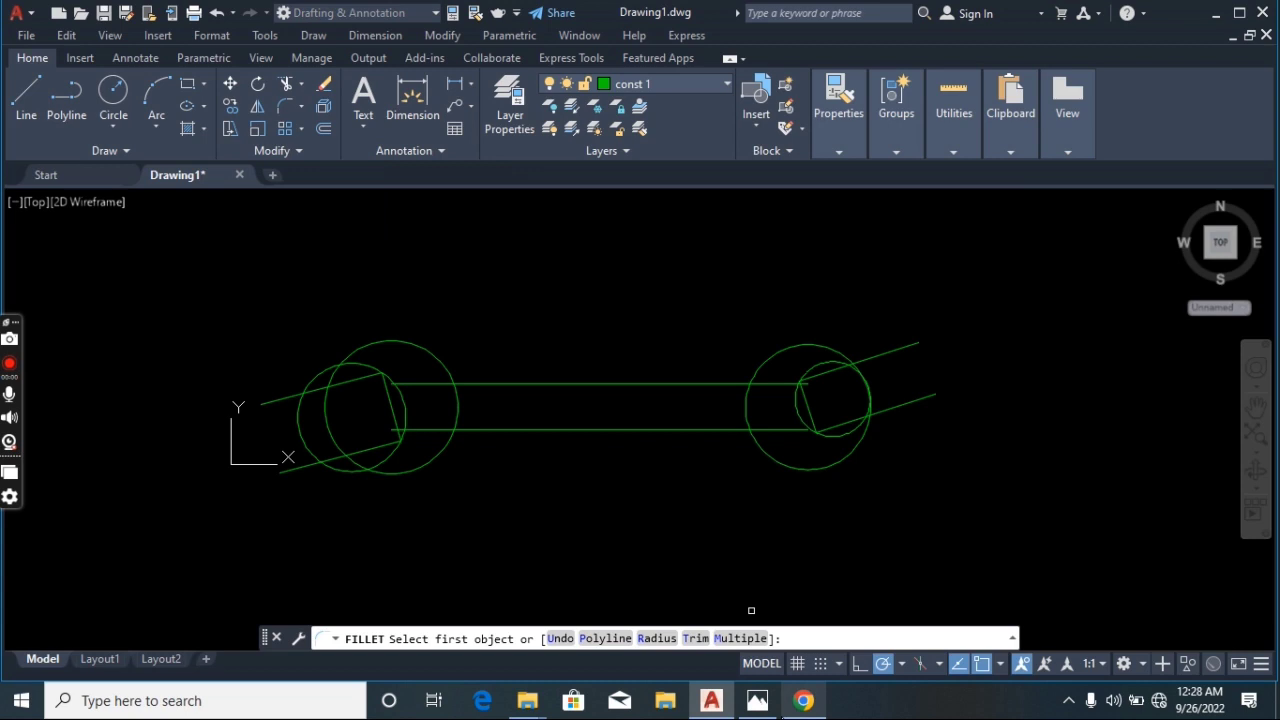
{"action": "key", "text": "alt+Tab"}
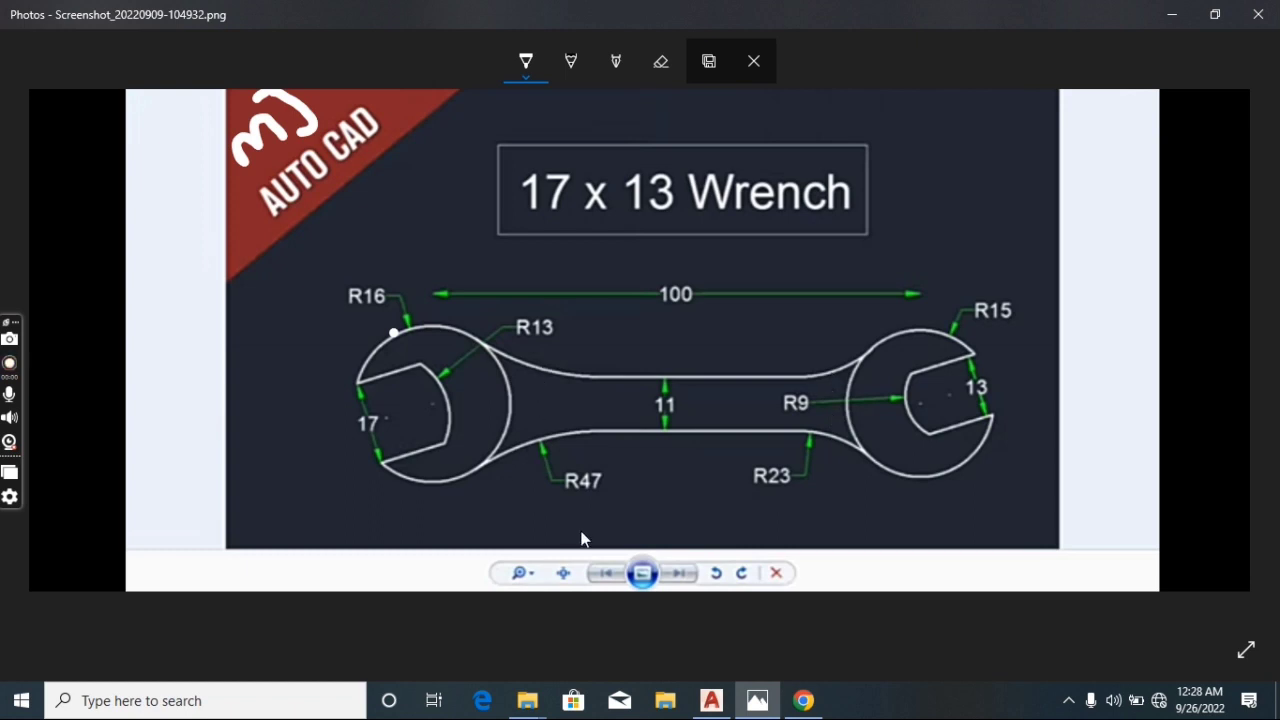
{"action": "left_click", "coordinate": [710, 701]}
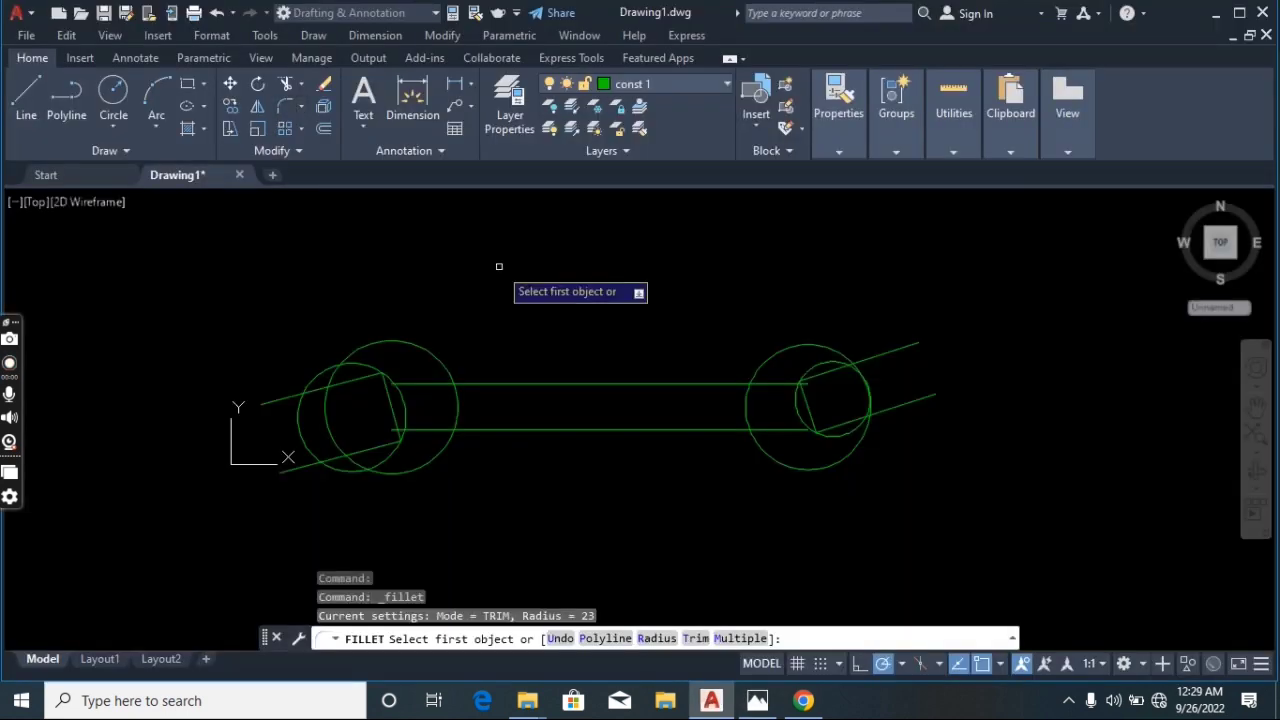
{"action": "type", "text": "r"}
{"action": "key", "text": "Return"}
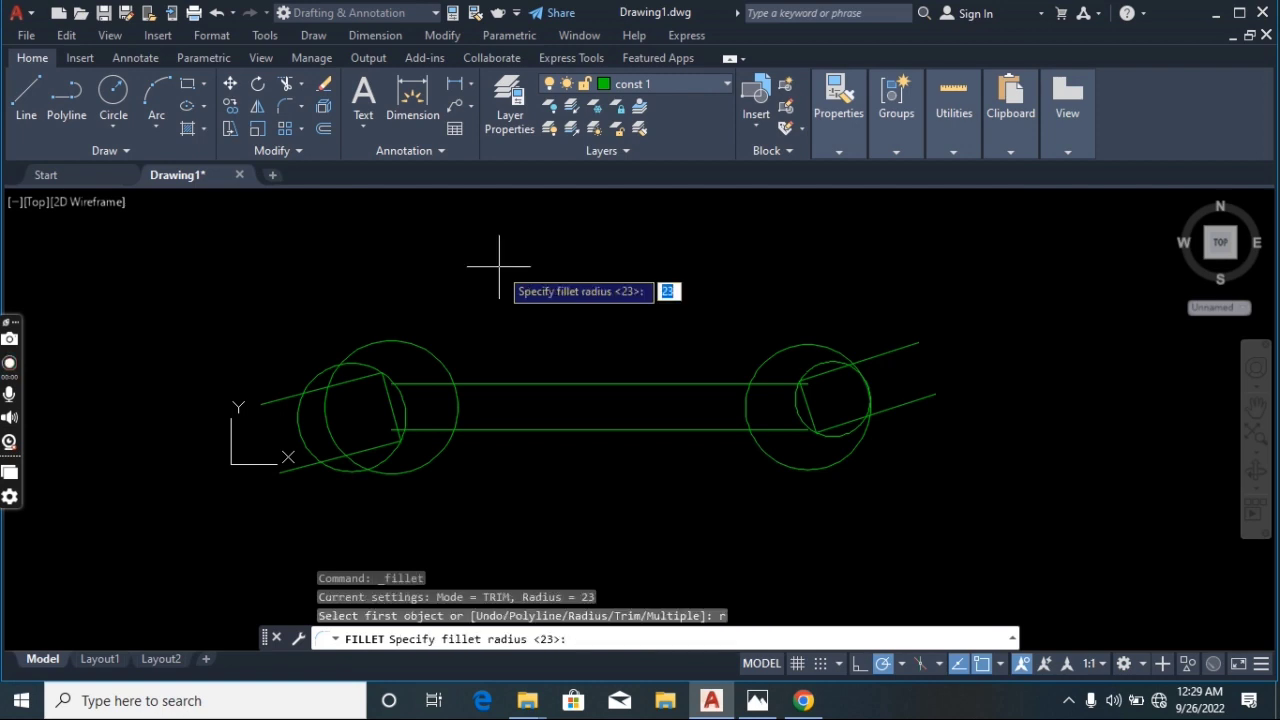
{"action": "type", "text": "47"}
{"action": "key", "text": "Return"}
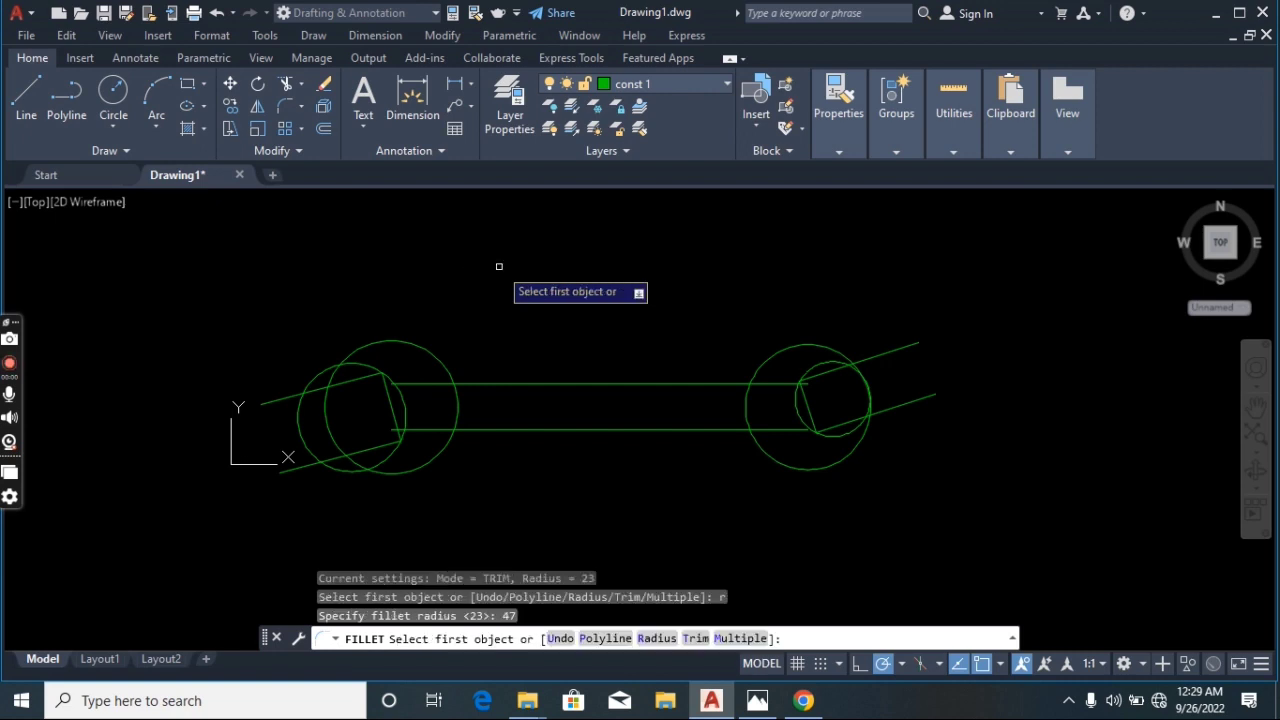
{"action": "left_click", "coordinate": [500, 382]}
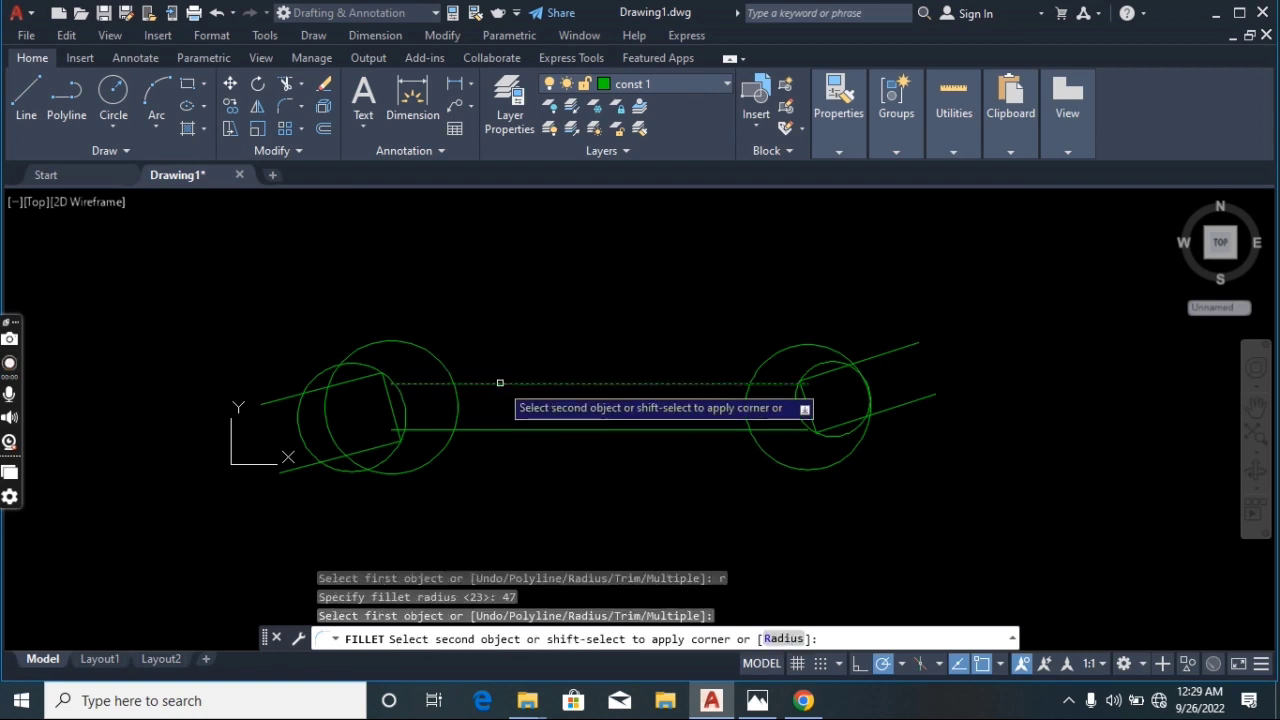
{"action": "left_click", "coordinate": [454, 384]}
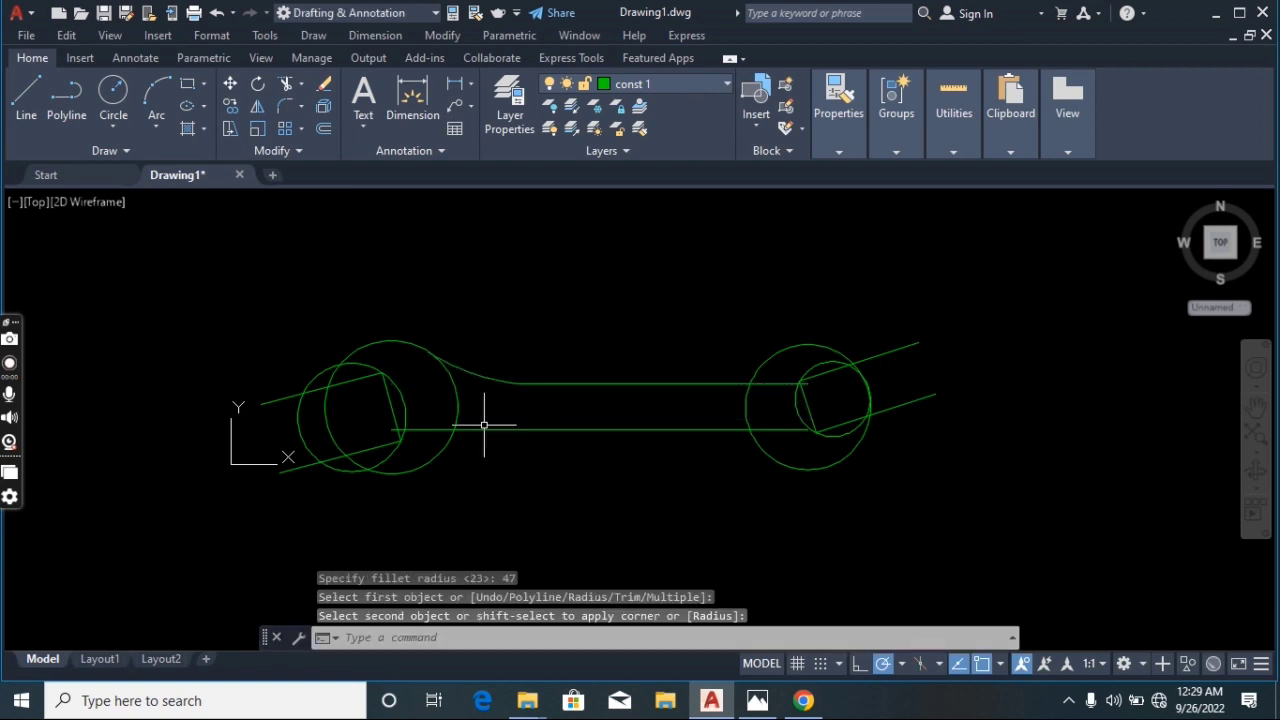
Fillet the handle's lower line to the left outer circle with the same 47 radius
{"action": "right_click", "coordinate": [580, 298]}
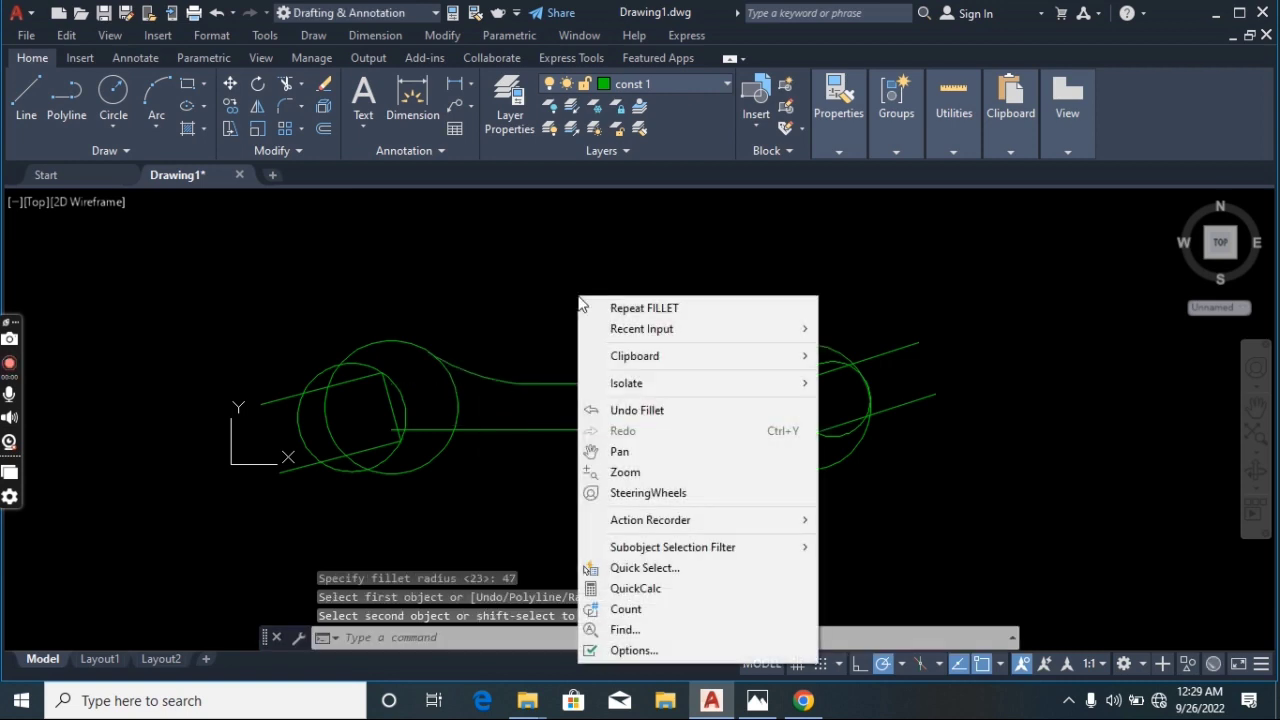
{"action": "left_click", "coordinate": [603, 307]}
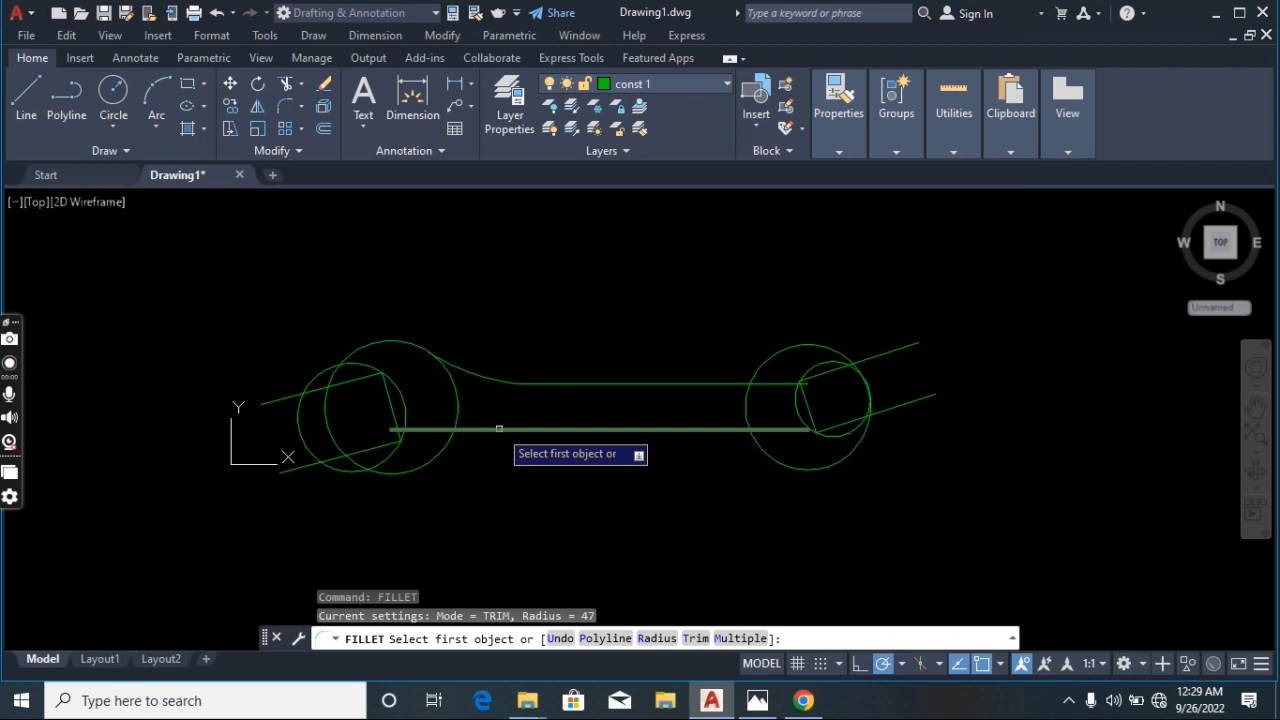
{"action": "left_click", "coordinate": [499, 429]}
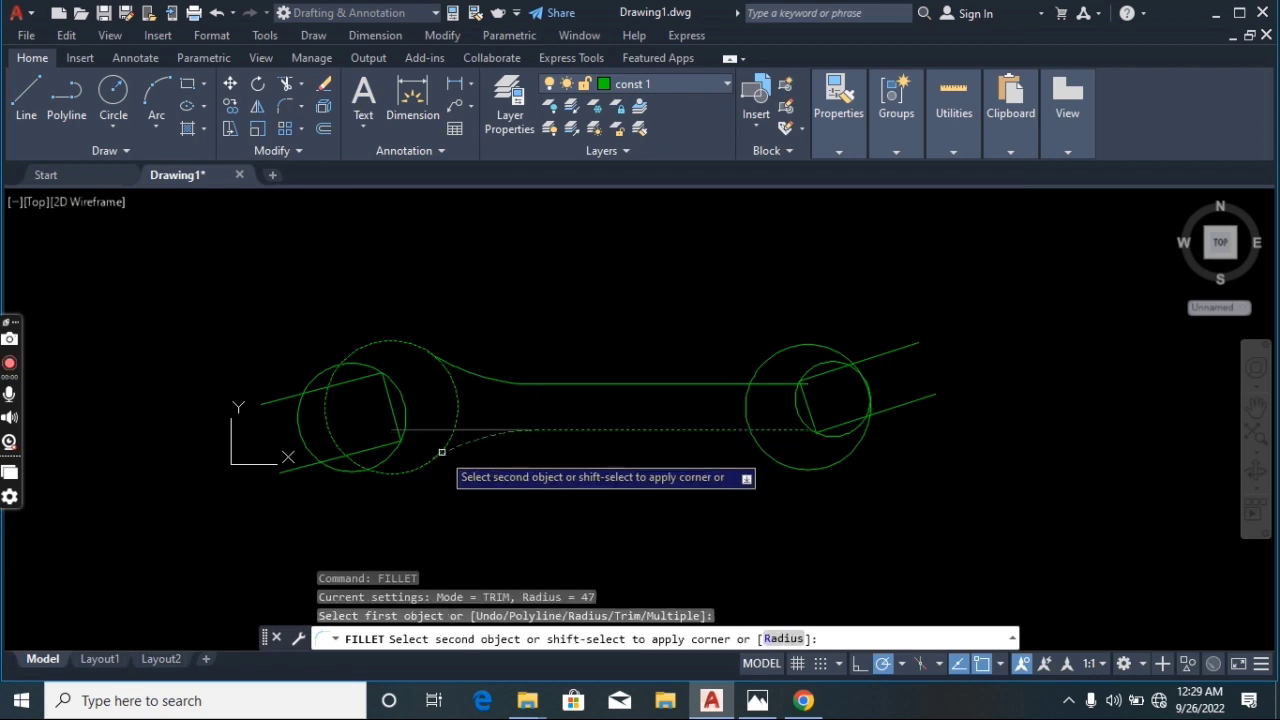
{"action": "left_click", "coordinate": [441, 452]}
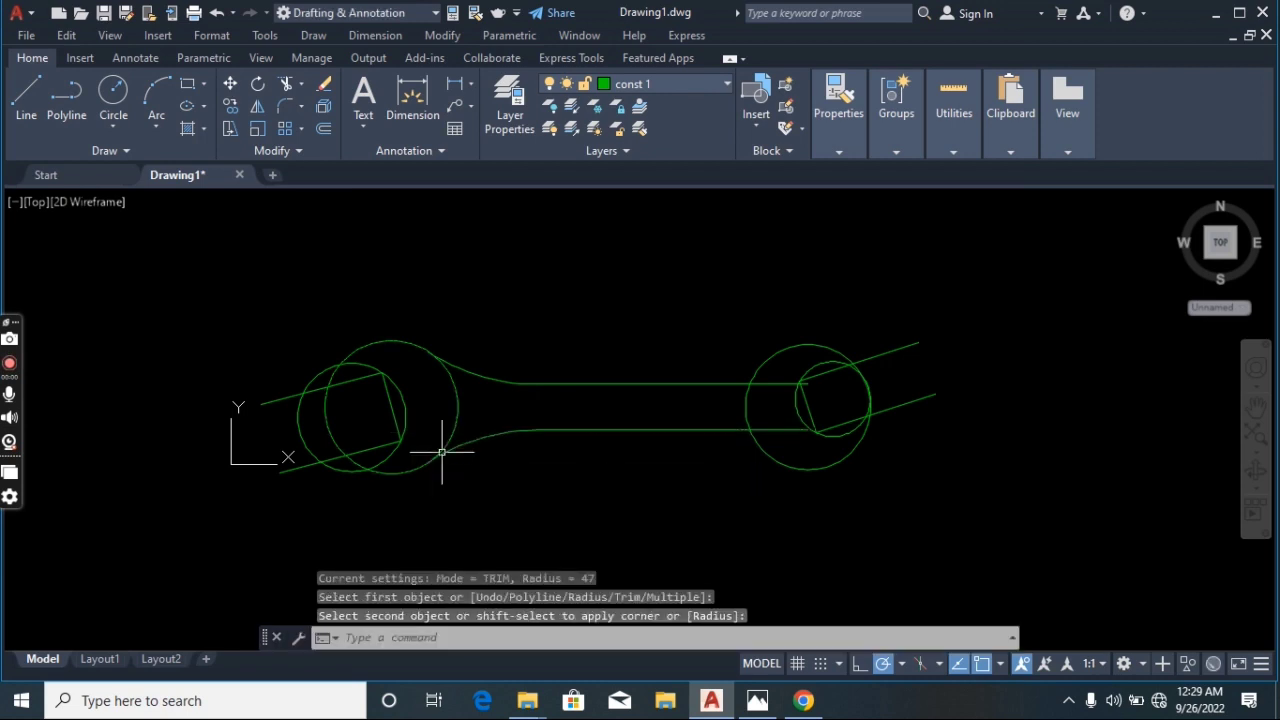
Fillet the handle's upper line to the right outer circle with a radius of 23
{"action": "right_click", "coordinate": [668, 276]}
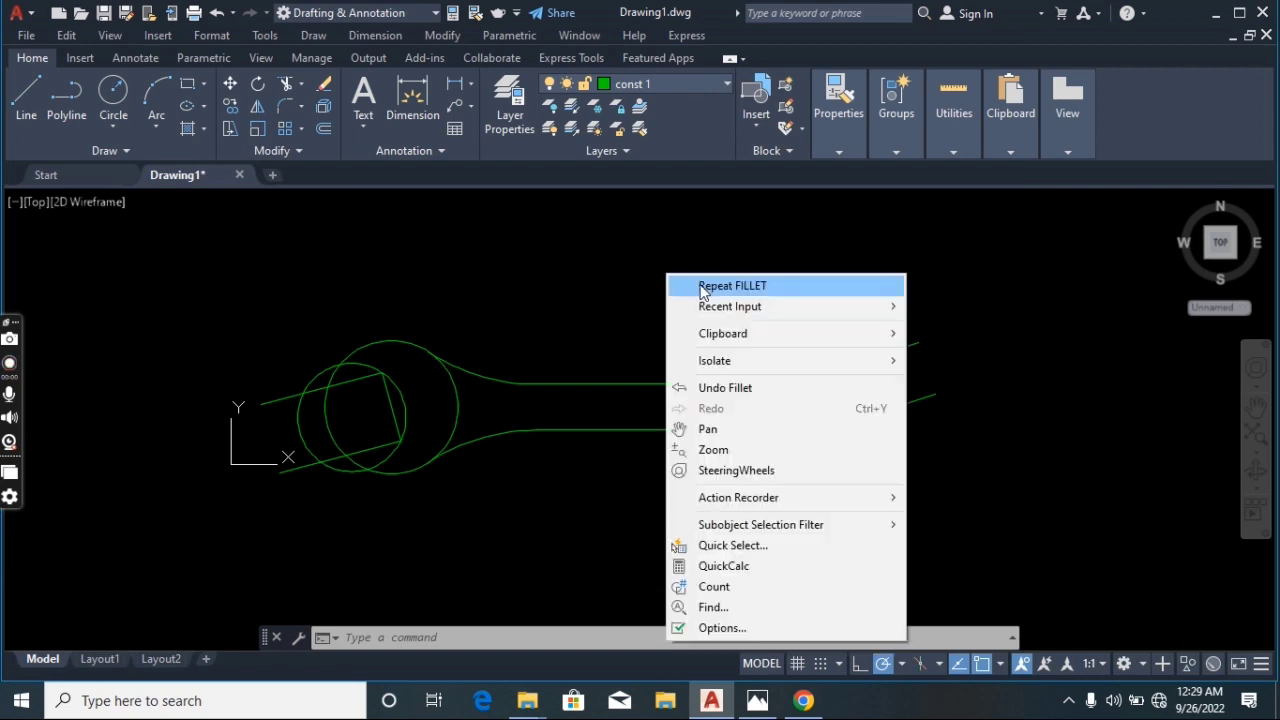
{"action": "left_click", "coordinate": [702, 287]}
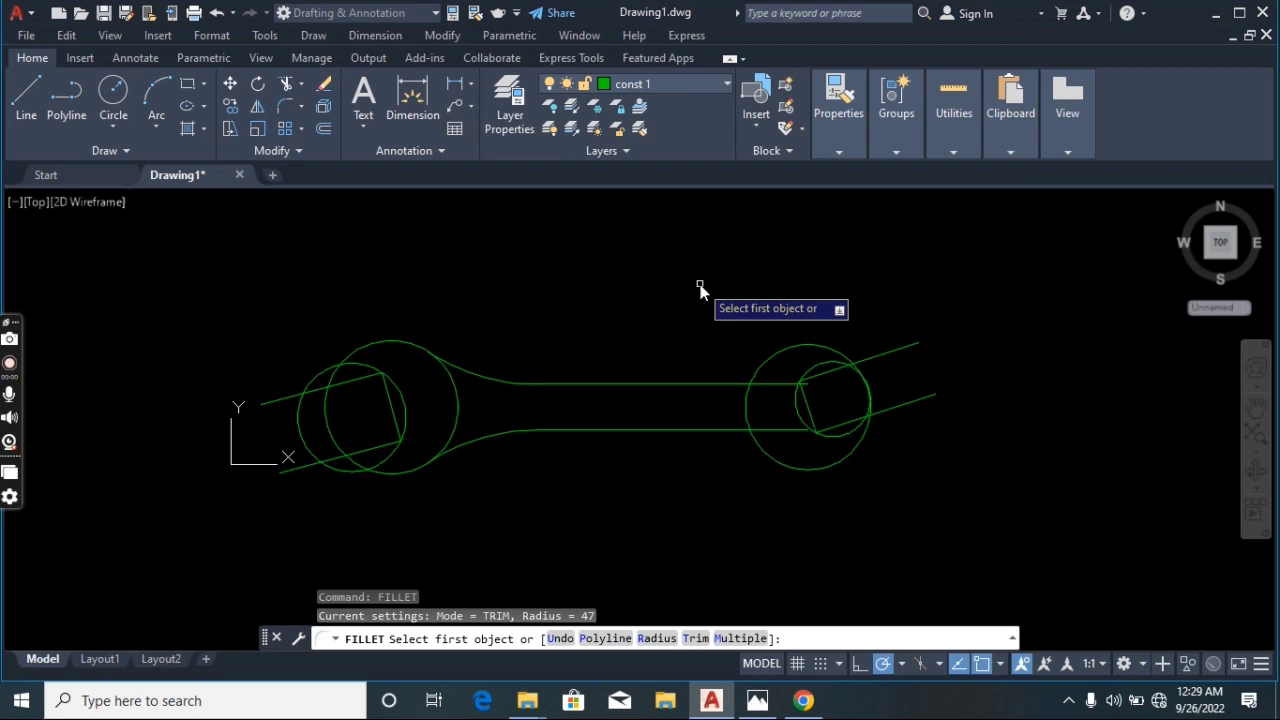
{"action": "type", "text": "r"}
{"action": "key", "text": "Return"}
{"action": "type", "text": "23"}
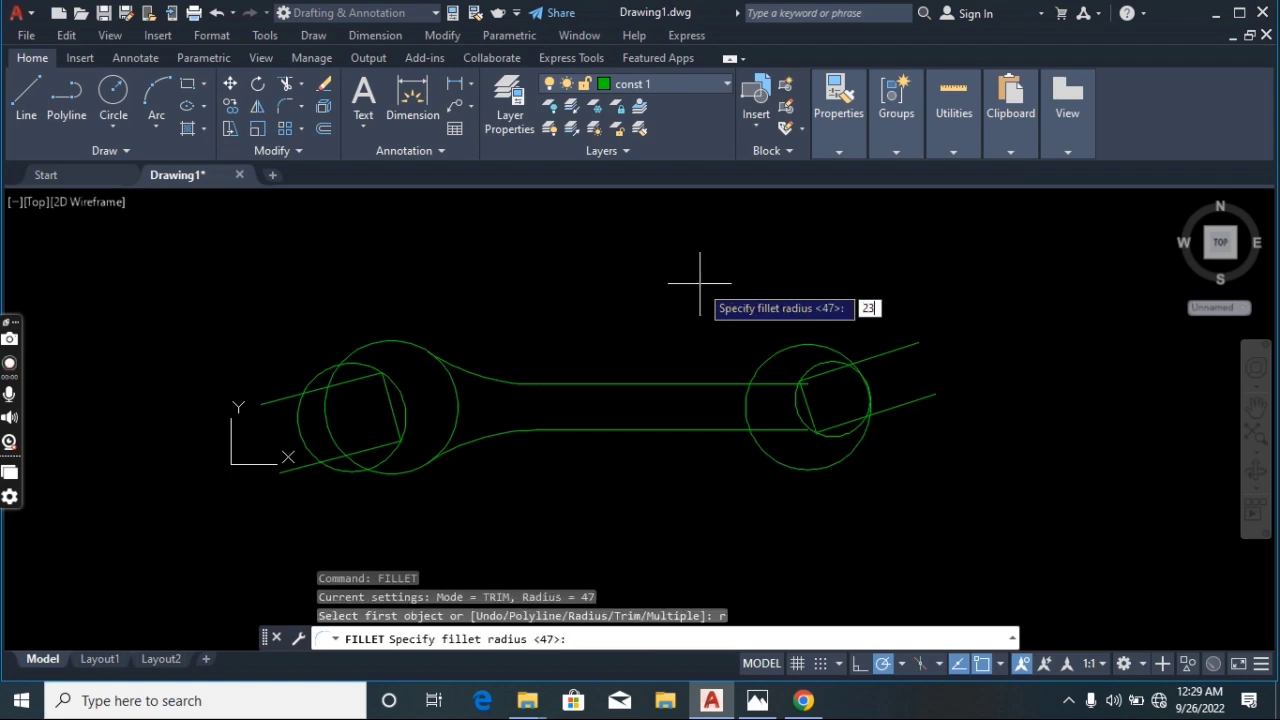
{"action": "key", "text": "Return"}
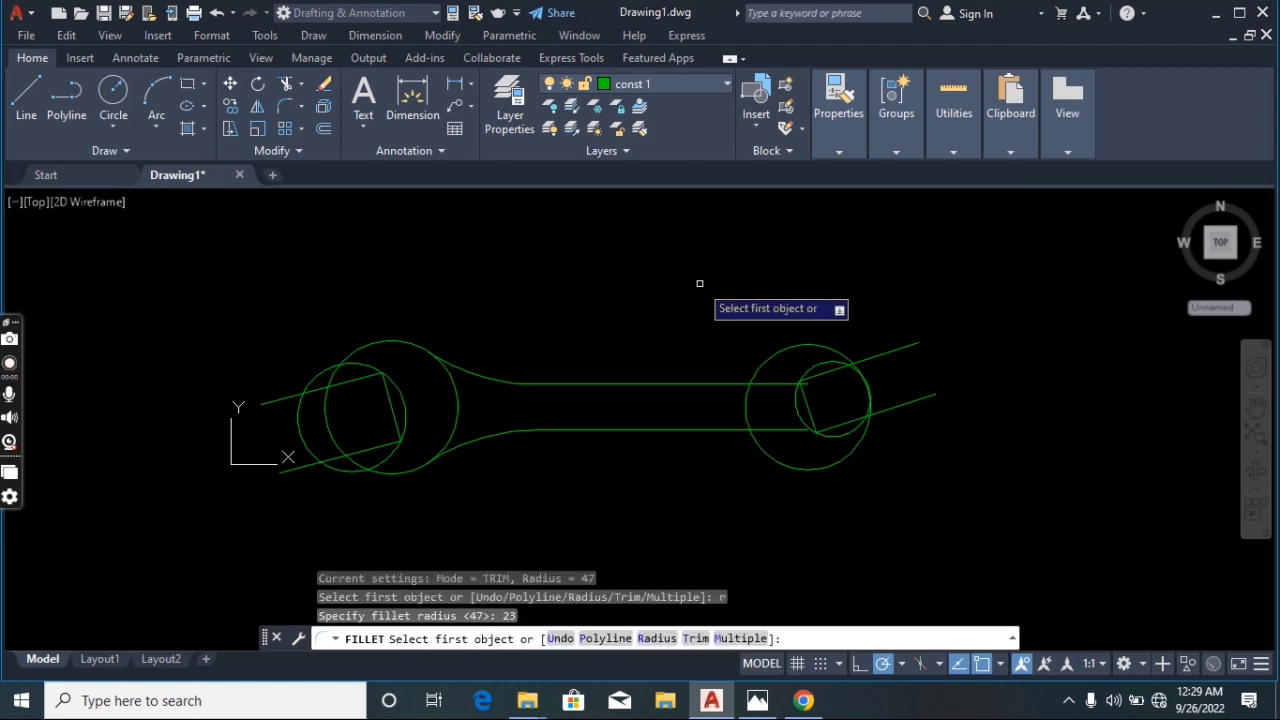
{"action": "left_click", "coordinate": [756, 380]}
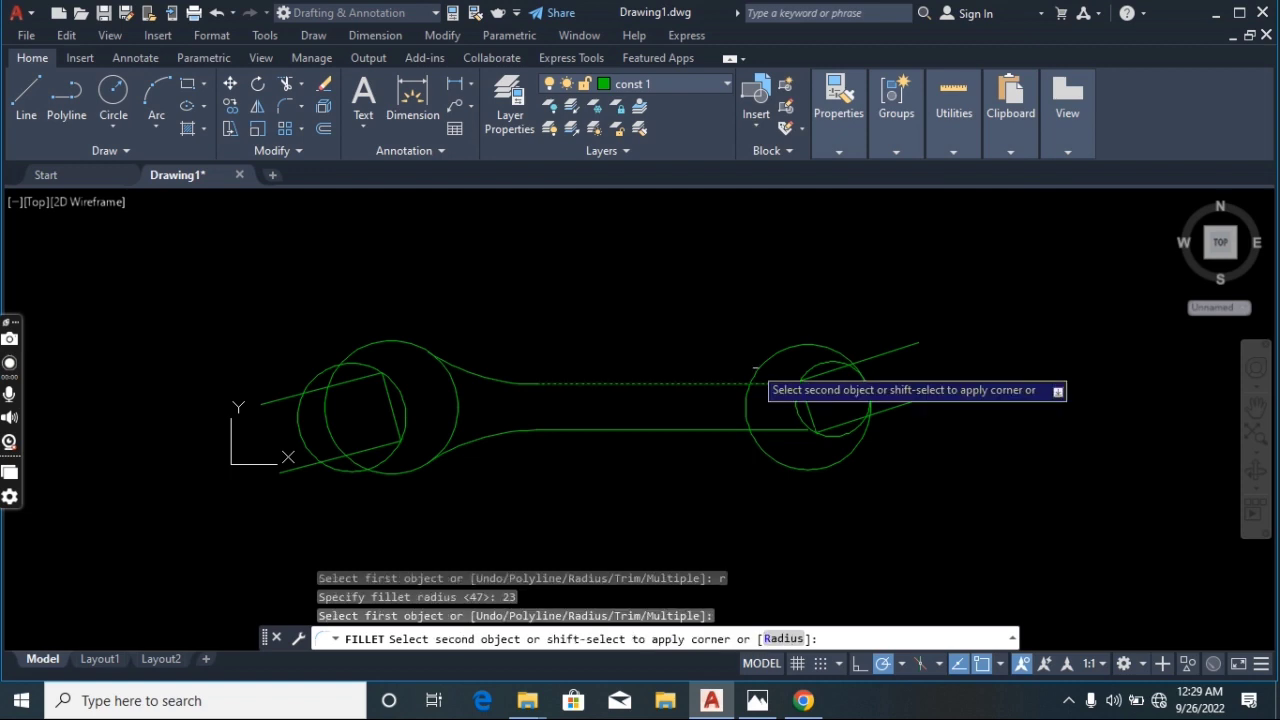
{"action": "left_click", "coordinate": [740, 410]}
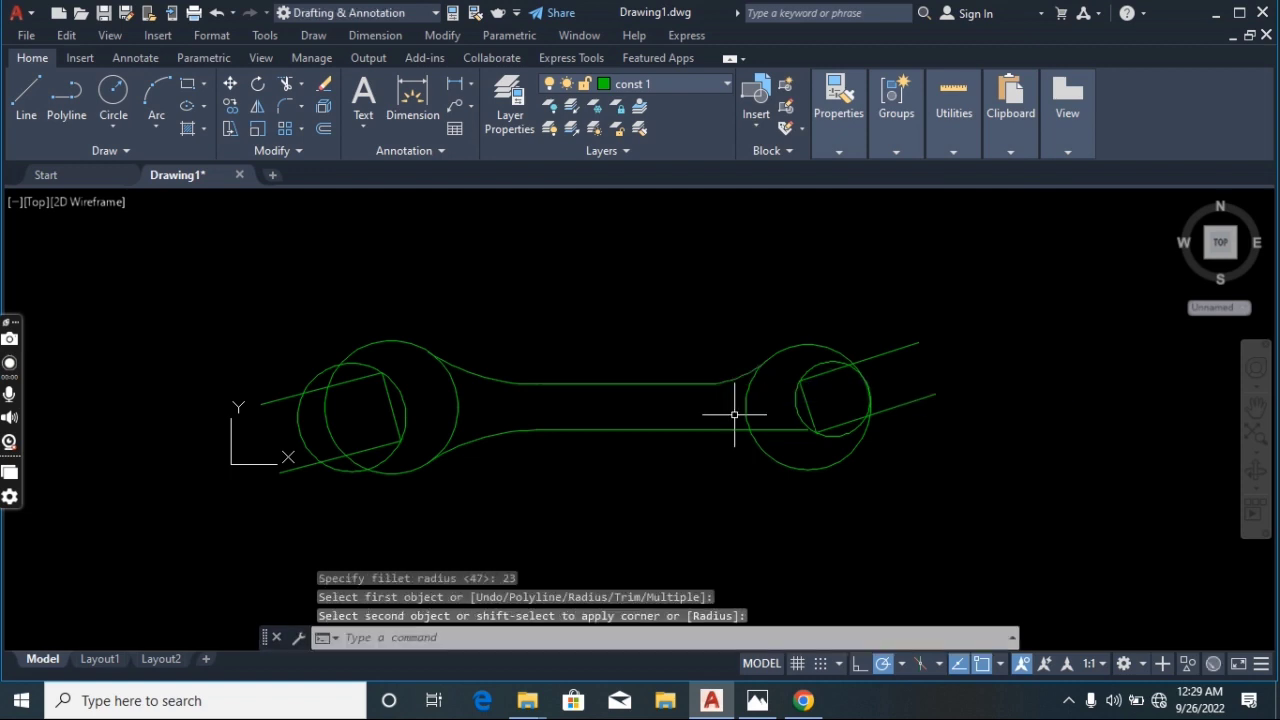
Fillet the handle's lower line to the right outer circle with the same 23 radius
{"action": "right_click", "coordinate": [713, 476]}
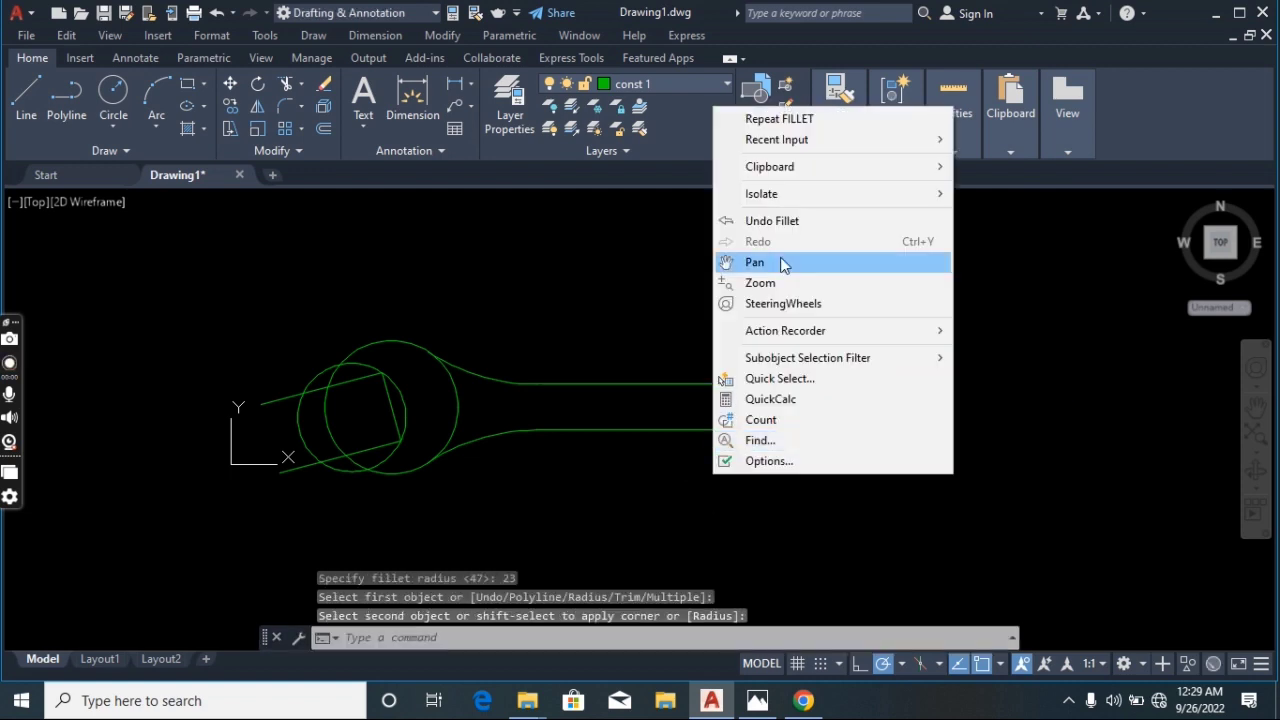
{"action": "left_click", "coordinate": [779, 124]}
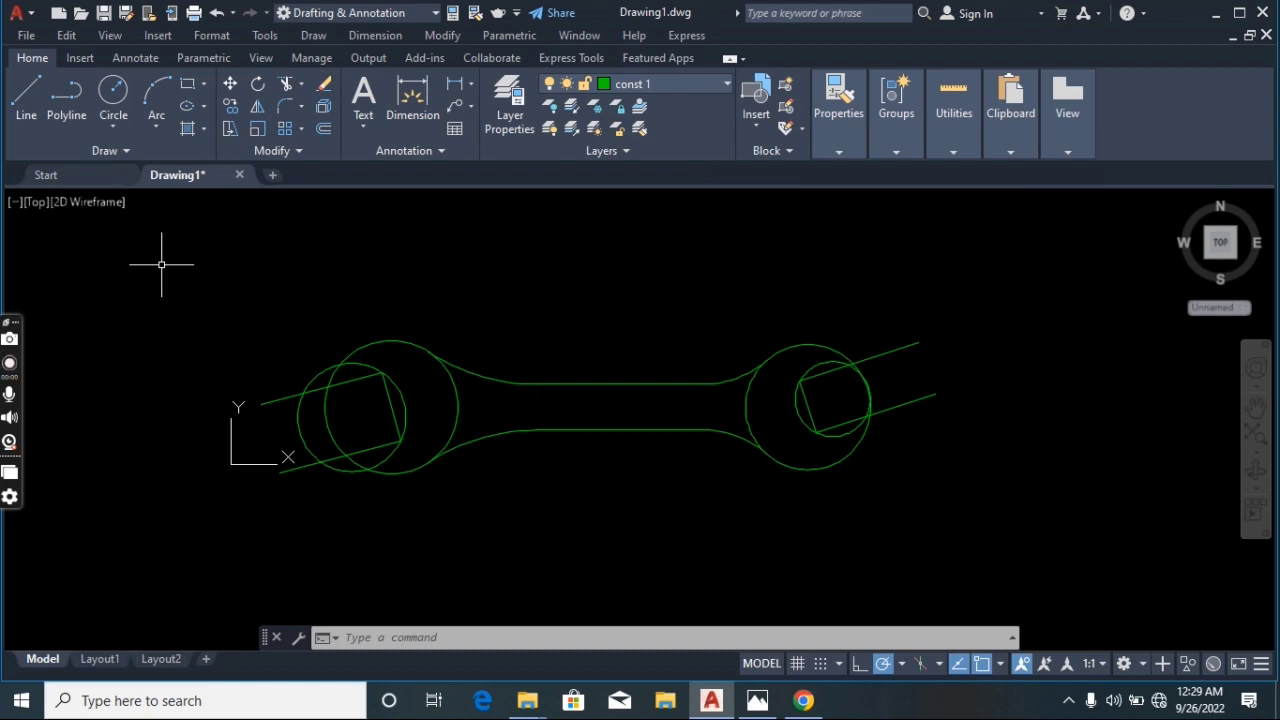
Trim the circle arcs and slot lines inside both jaw openings to open the wrench heads
{"action": "left_click", "coordinate": [287, 84]}
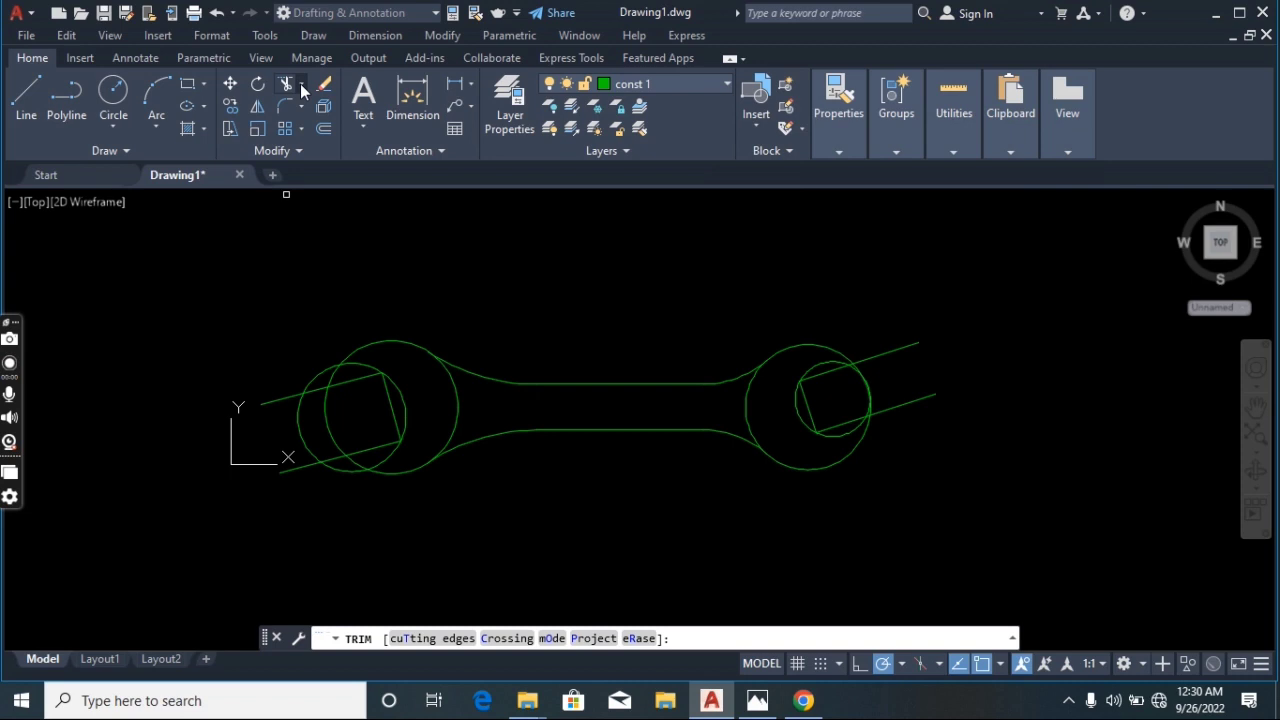
{"action": "left_click", "coordinate": [300, 83]}
{"action": "left_click", "coordinate": [300, 82]}
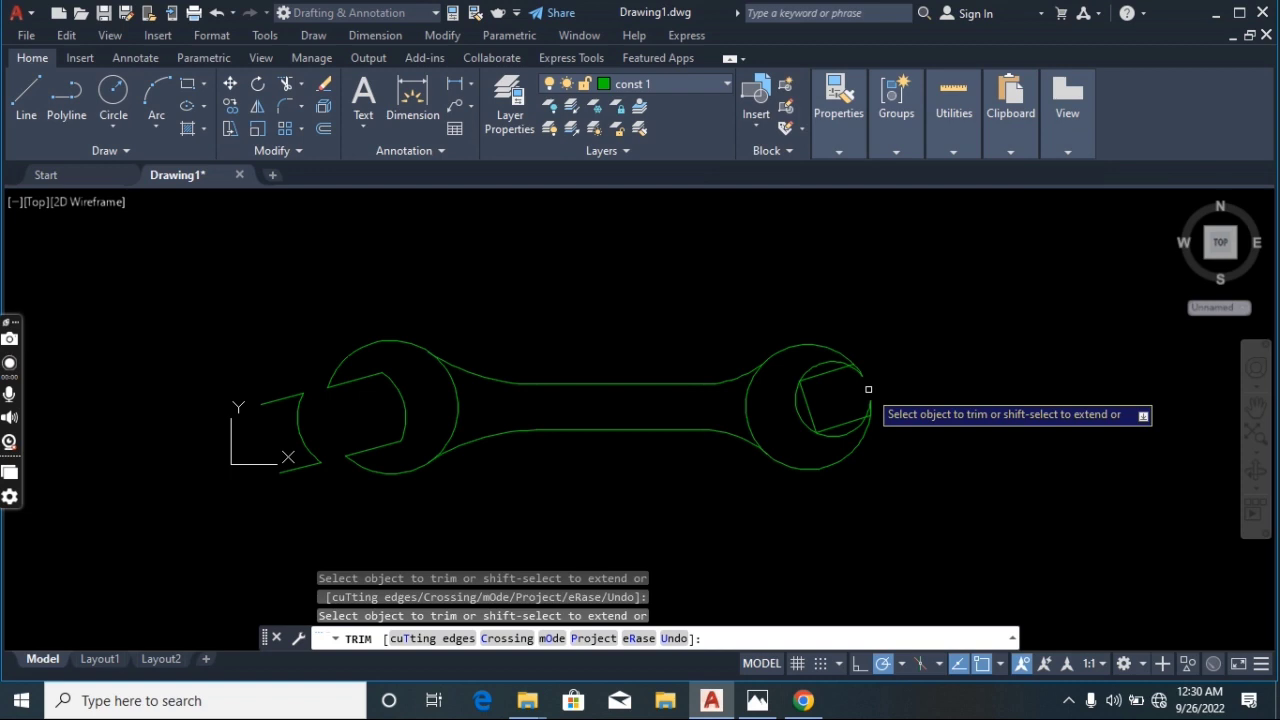
{"action": "left_click", "coordinate": [868, 390]}
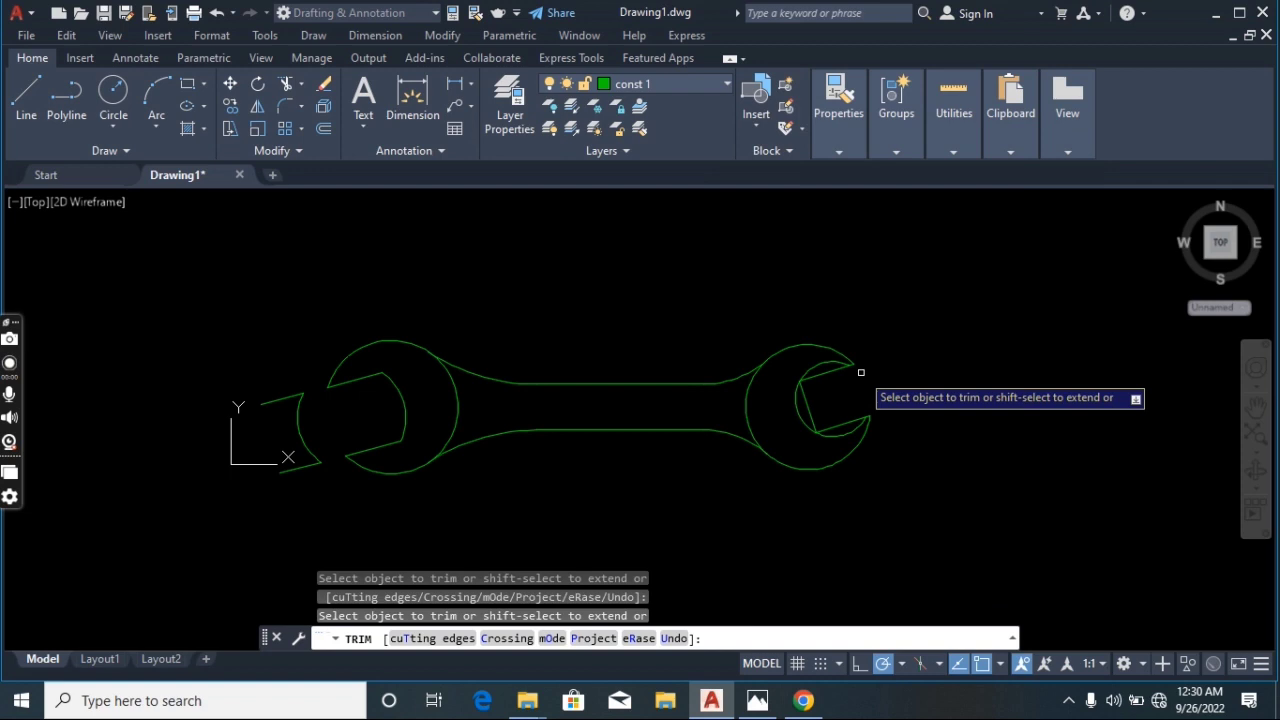
{"action": "left_click", "coordinate": [858, 370]}
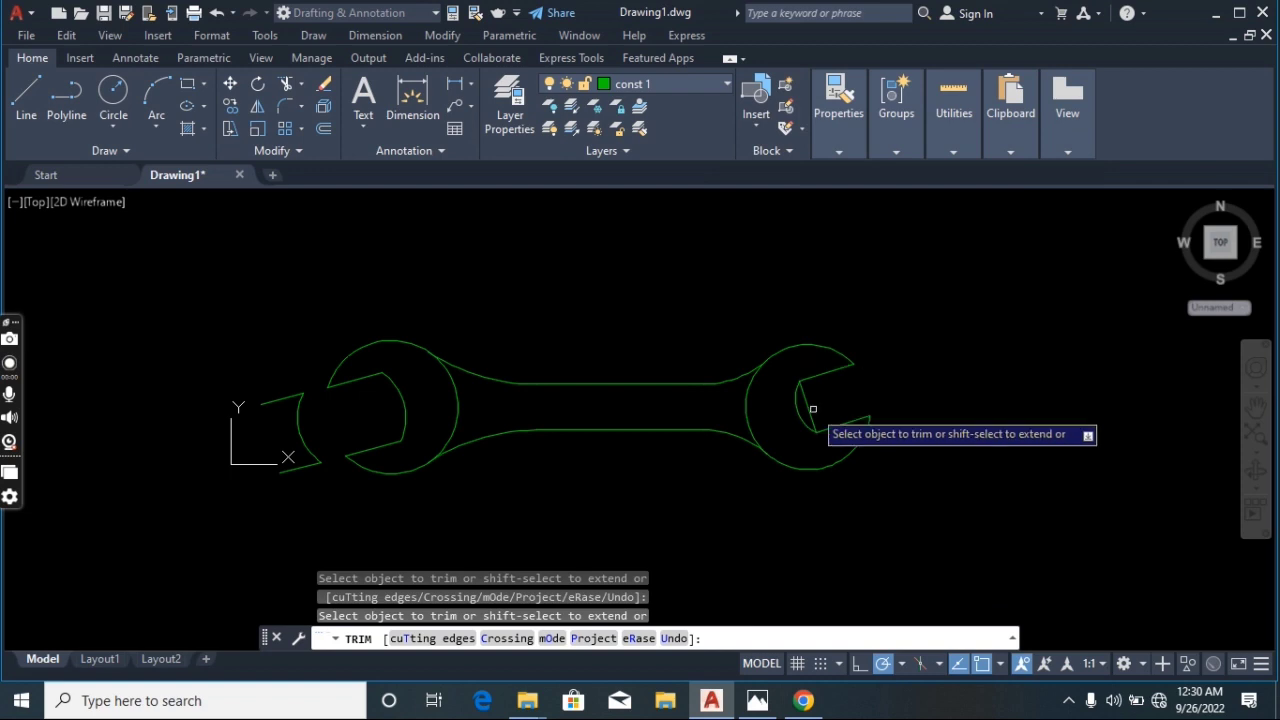
{"action": "left_click", "coordinate": [813, 409]}
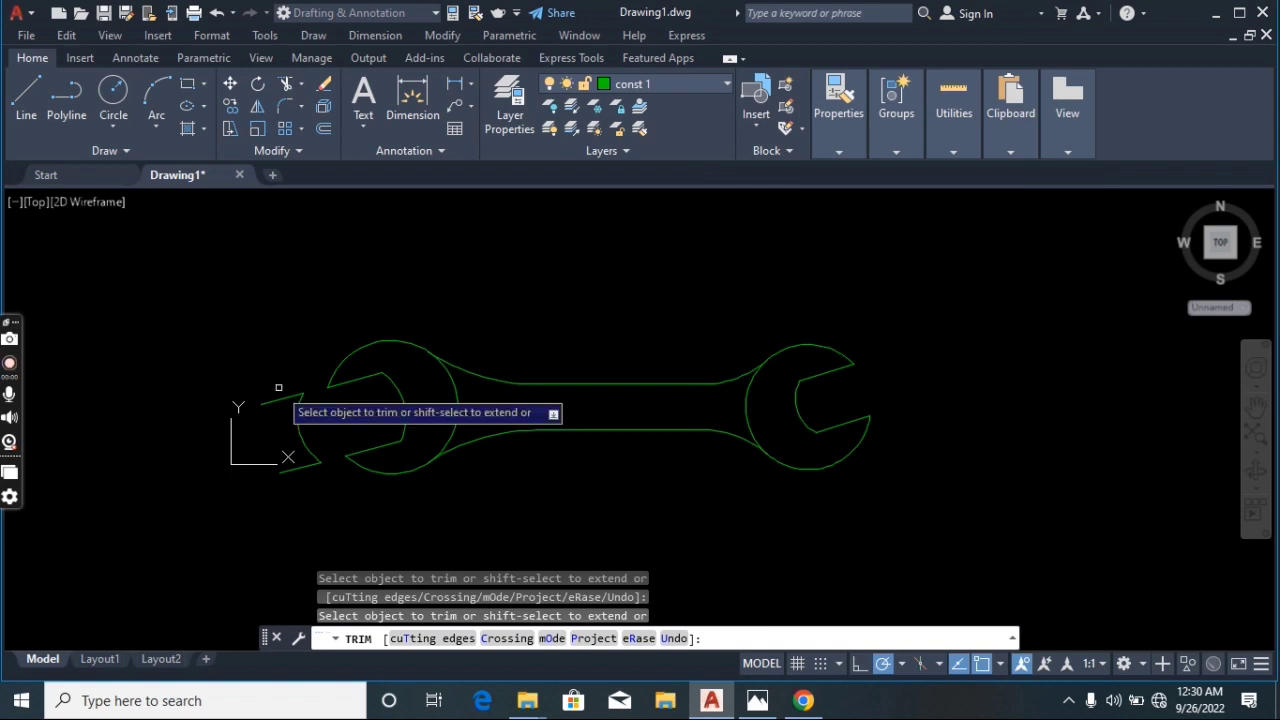
{"action": "key", "text": "Escape"}
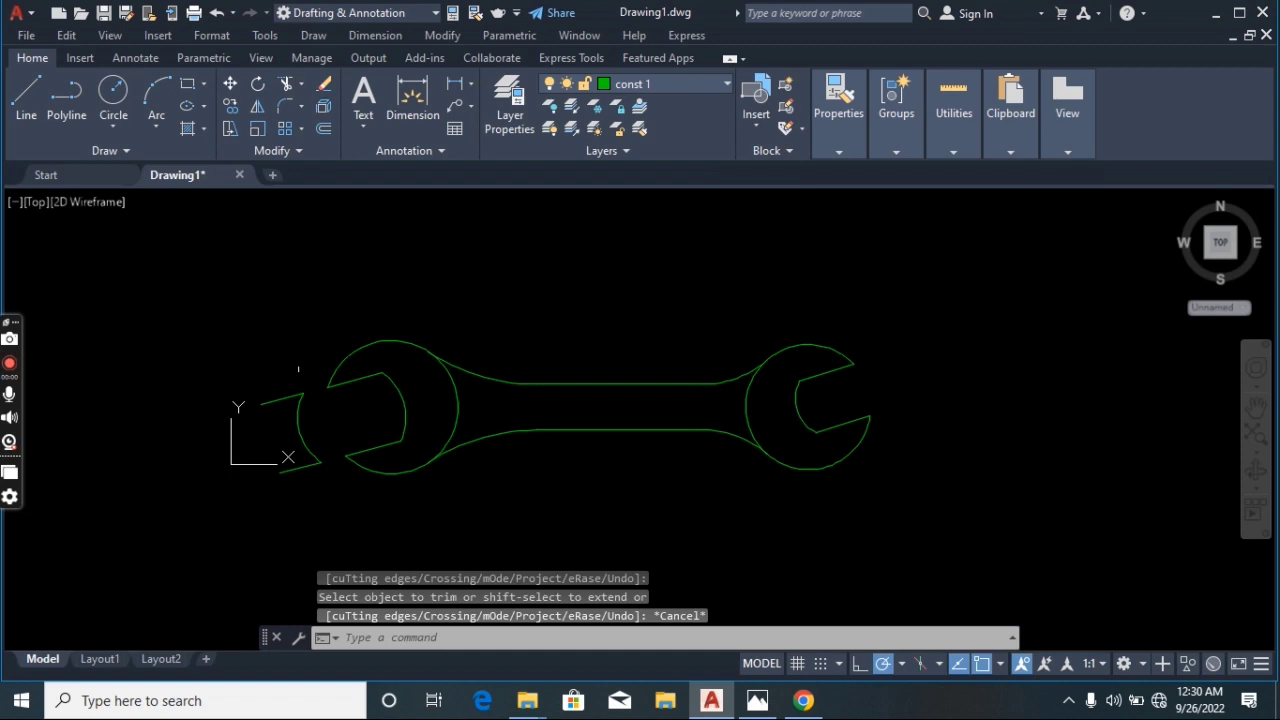
Erase the leftover line and arc segments outside the left jaw
{"action": "left_click", "coordinate": [298, 369]}
{"action": "left_click", "coordinate": [294, 491]}
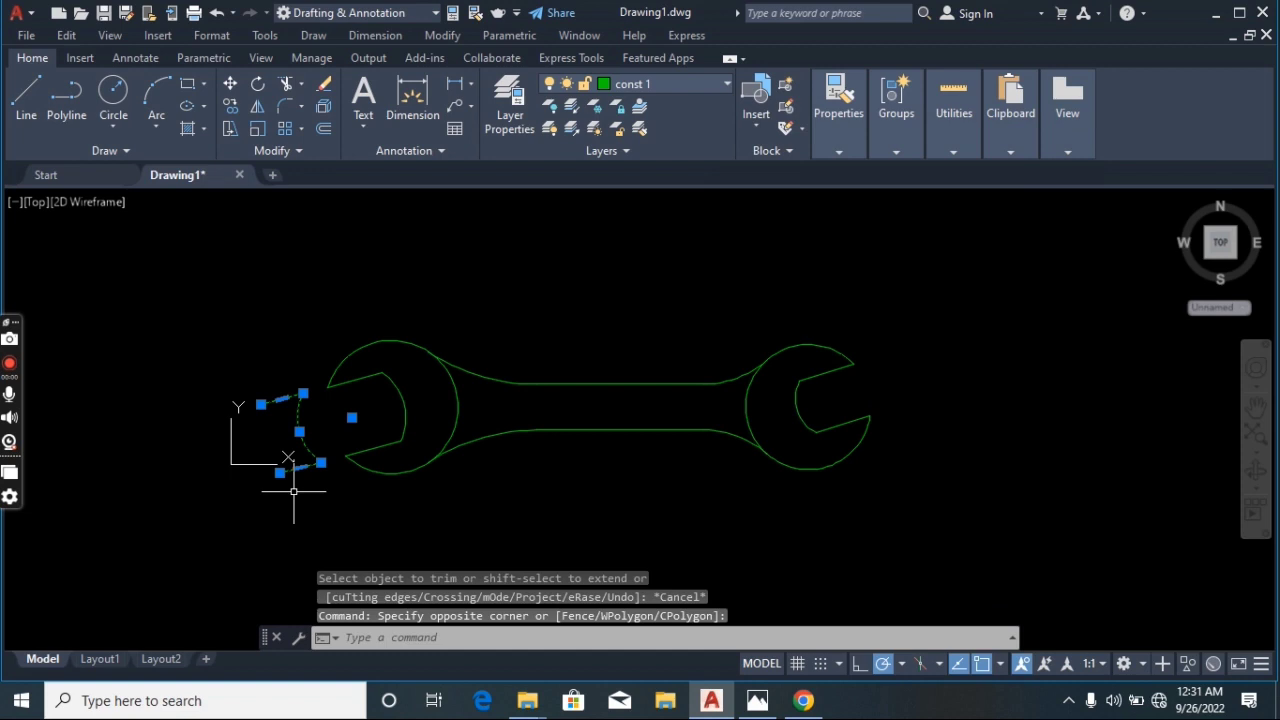
{"action": "key", "text": "Delete"}
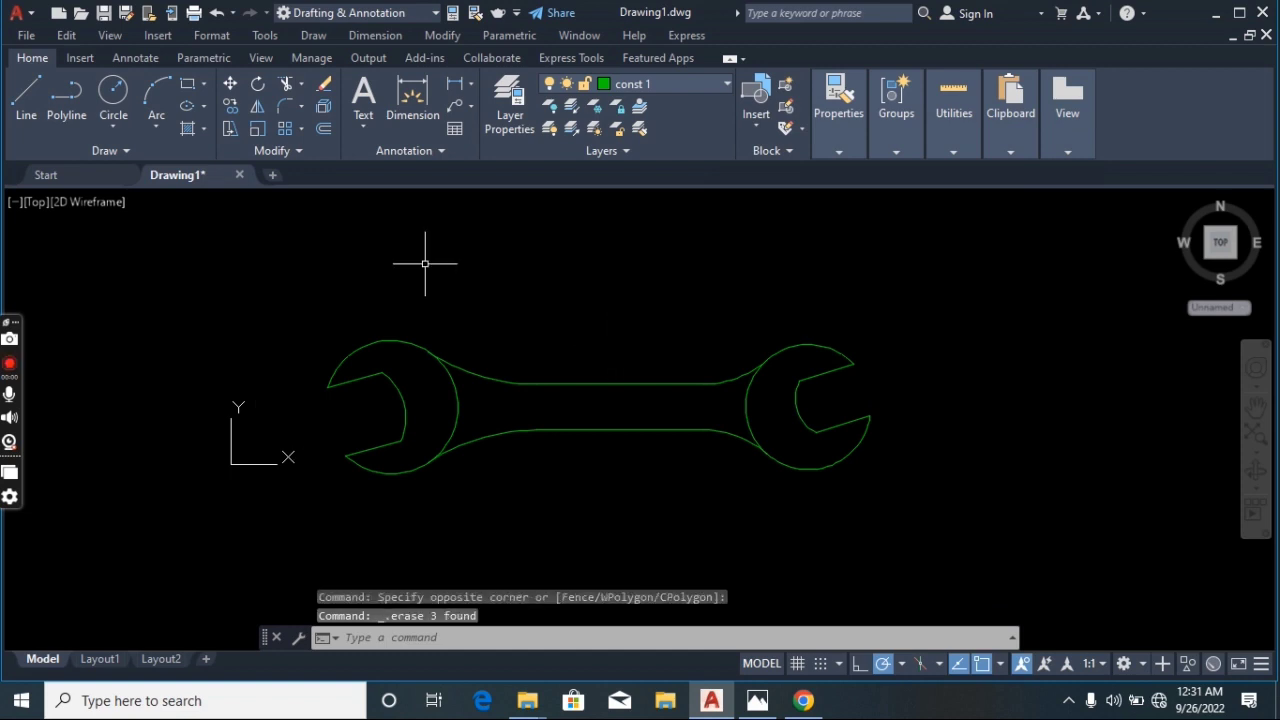
Add a linear dimension across the handle's width at its middle
{"action": "left_click", "coordinate": [380, 36]}
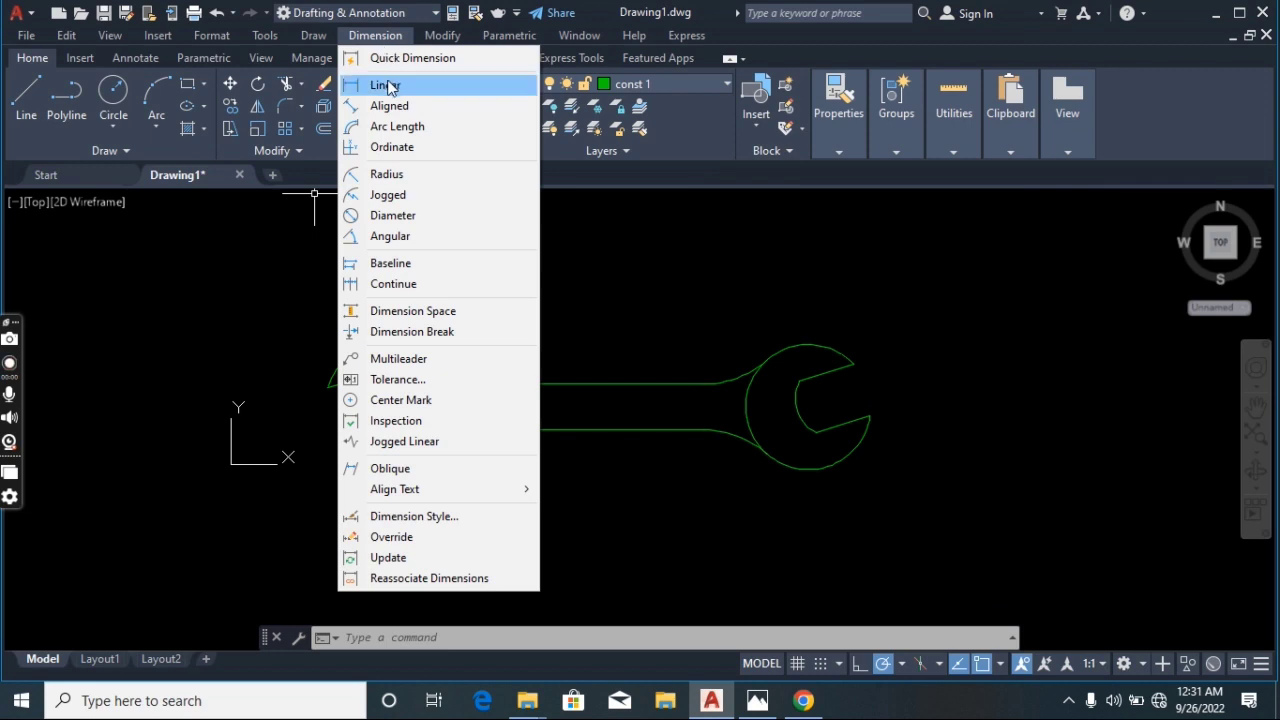
{"action": "left_click", "coordinate": [388, 86]}
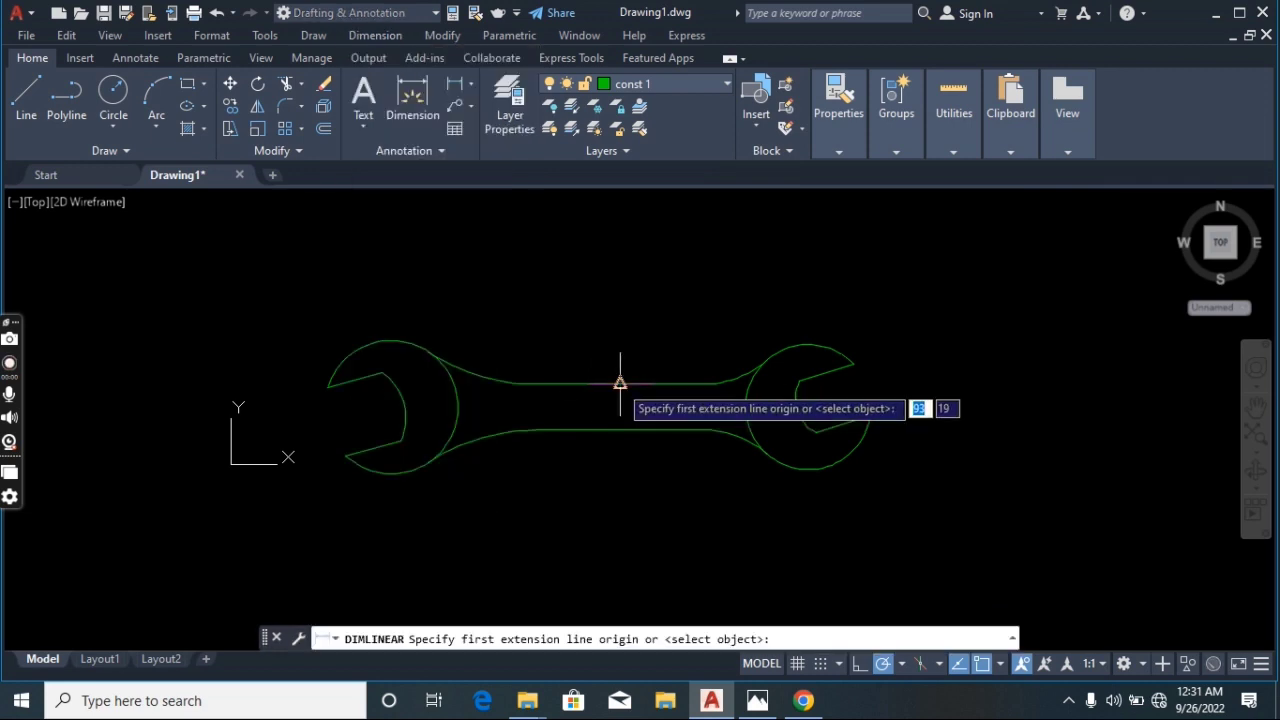
{"action": "left_click", "coordinate": [620, 383]}
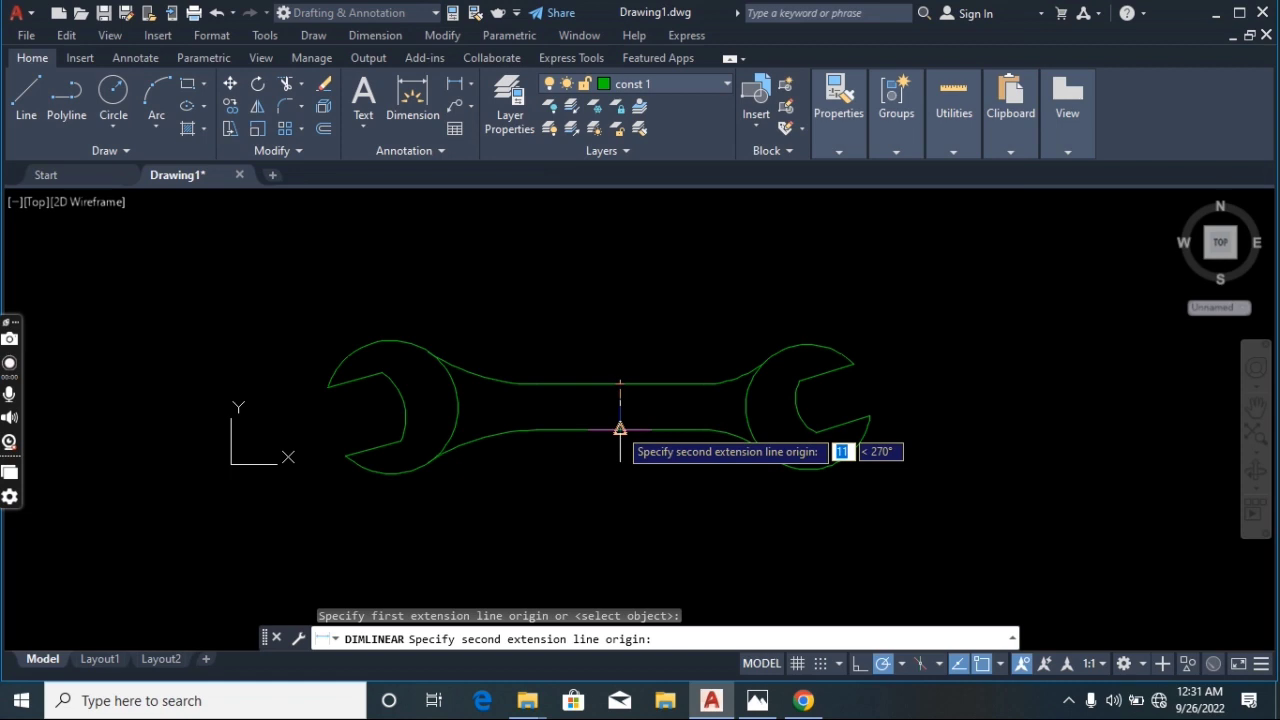
{"action": "left_click", "coordinate": [620, 429]}
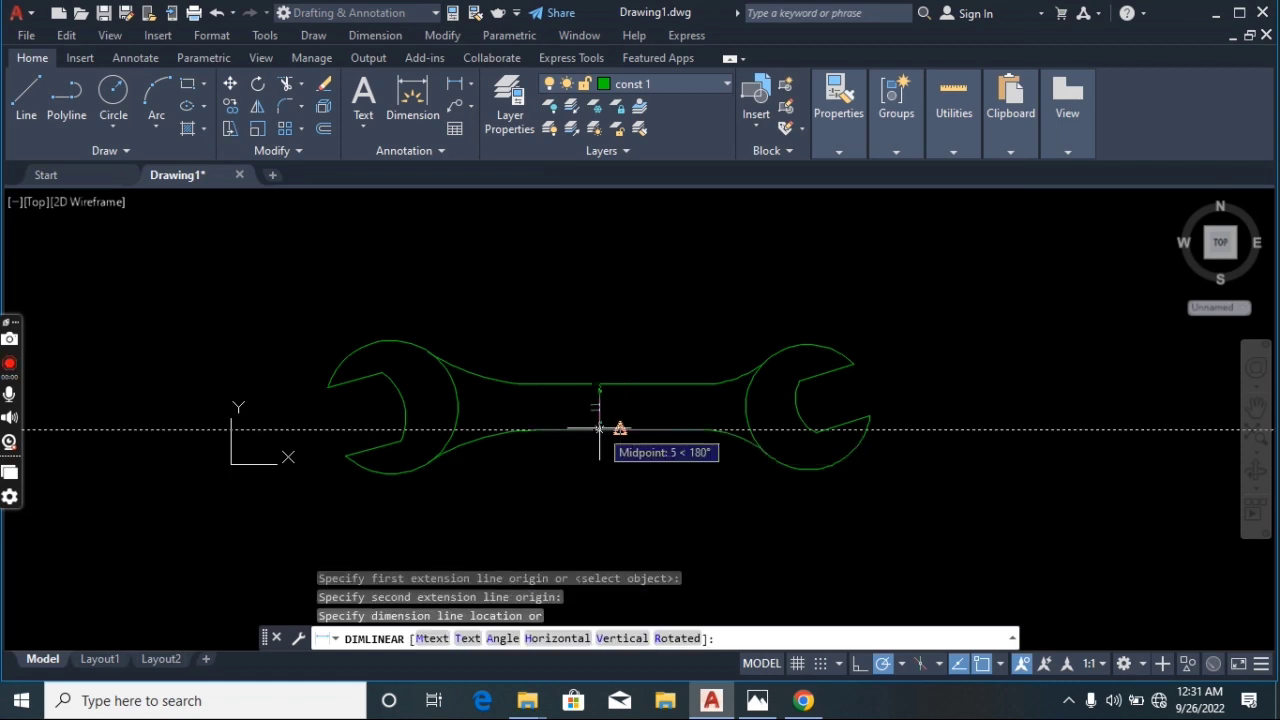
{"action": "left_click", "coordinate": [598, 426]}
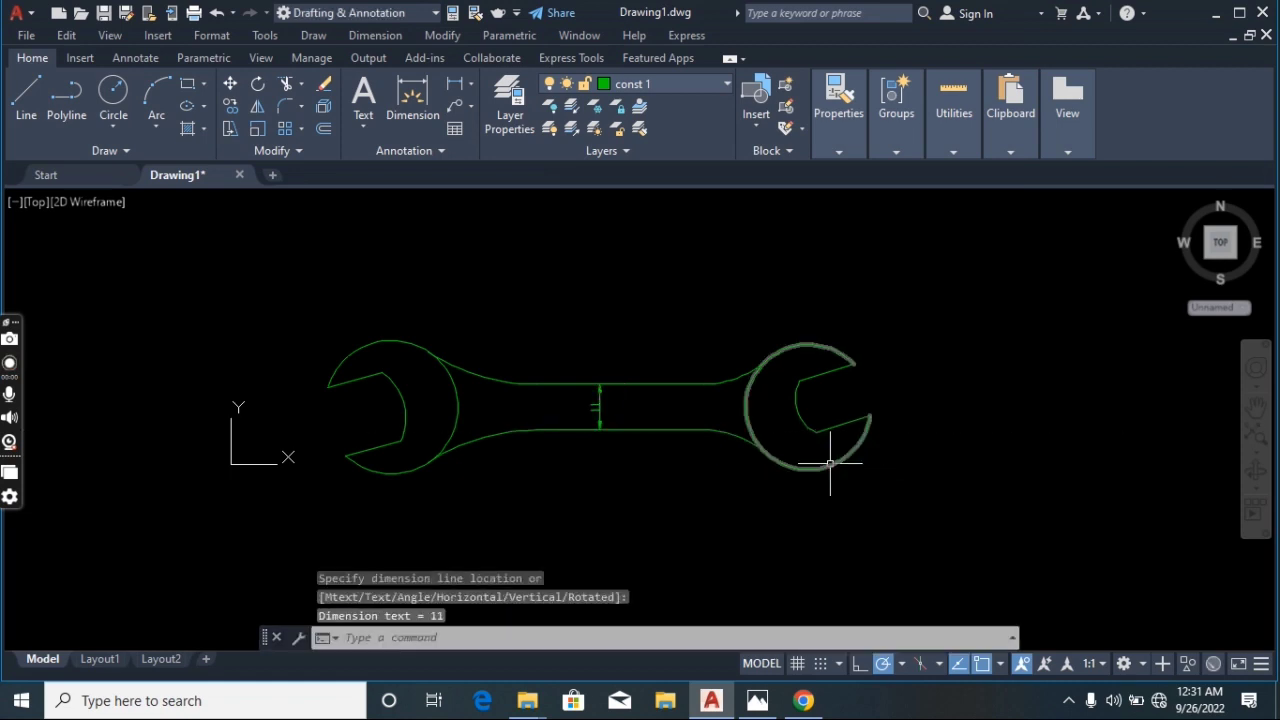
Add a radius dimension to the right wrench head's outer arc
{"action": "scroll", "coordinate": [830, 463], "scroll_direction": "up", "scroll_amount": 5}
{"action": "scroll", "coordinate": [830, 463], "scroll_direction": "down", "scroll_amount": 2}
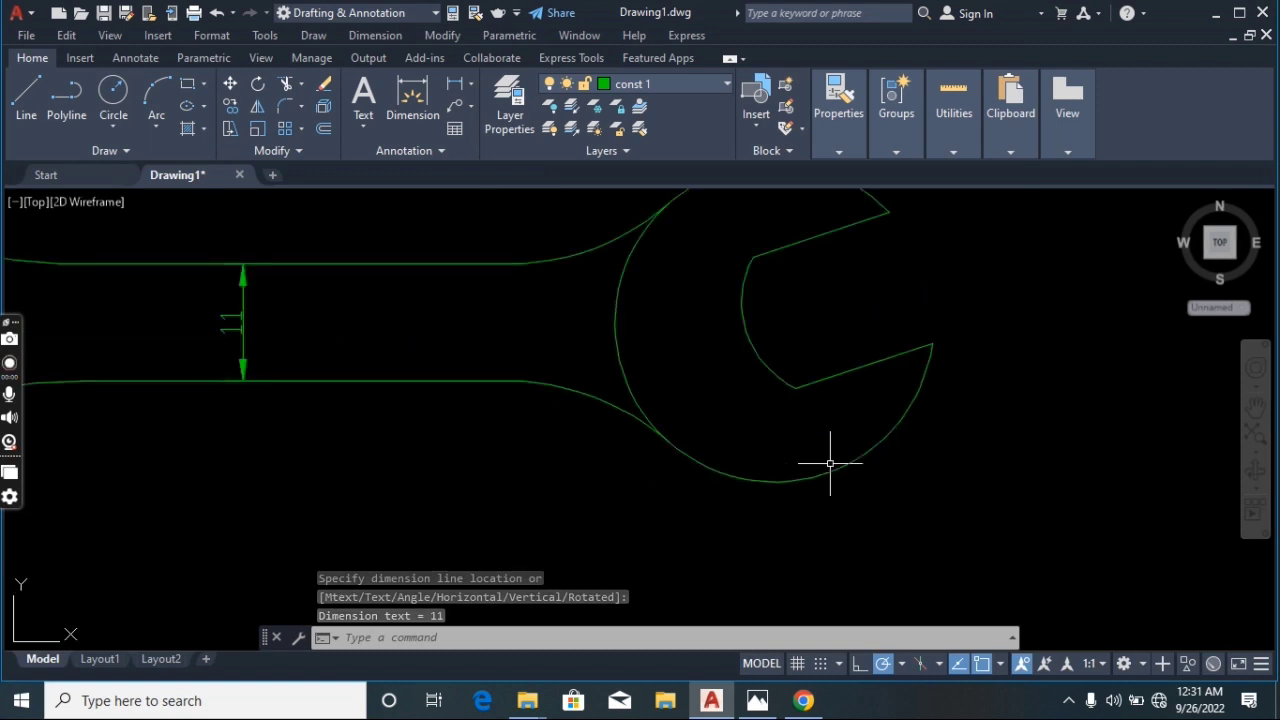
{"action": "scroll", "coordinate": [830, 463], "scroll_direction": "down", "scroll_amount": 3}
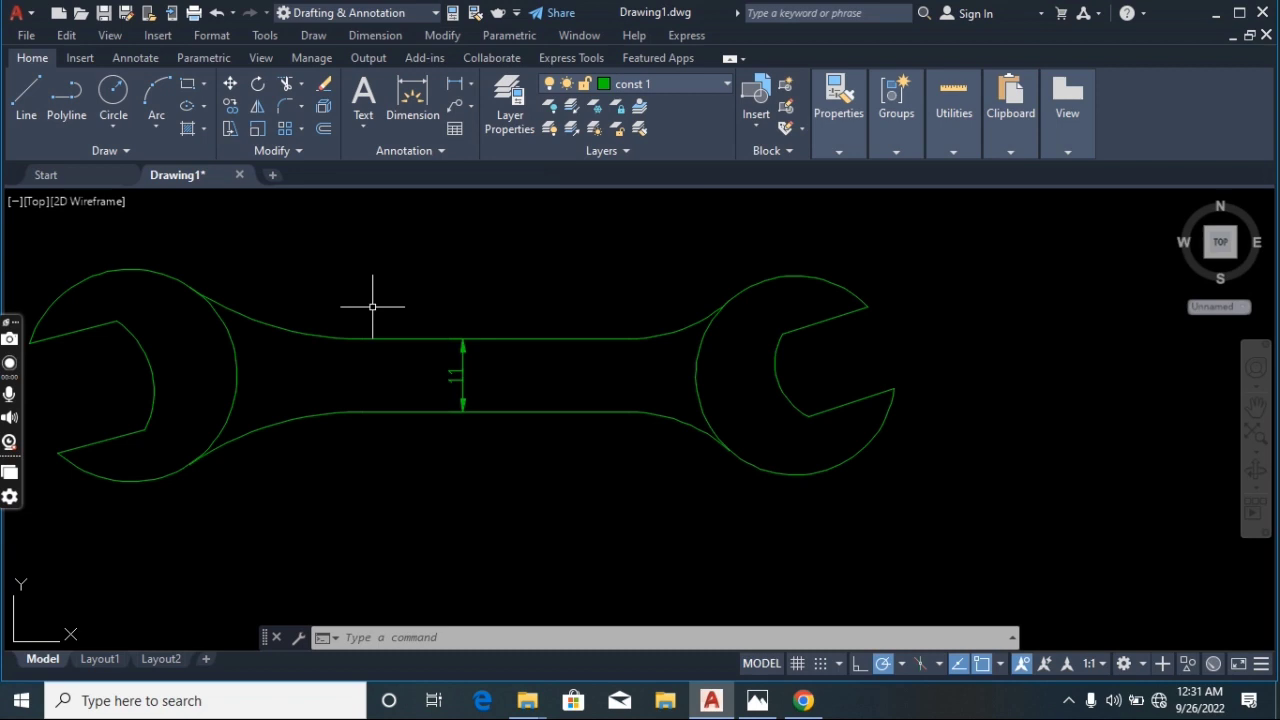
{"action": "left_click", "coordinate": [375, 35]}
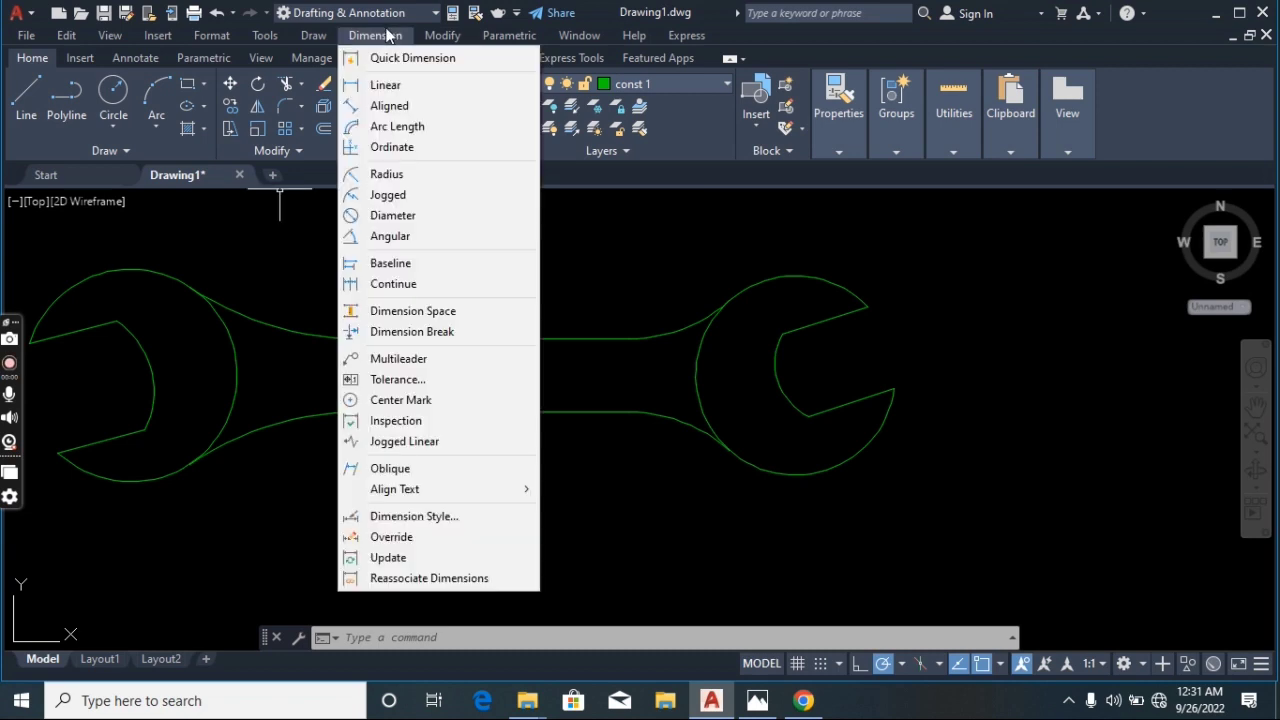
{"action": "left_click", "coordinate": [374, 173]}
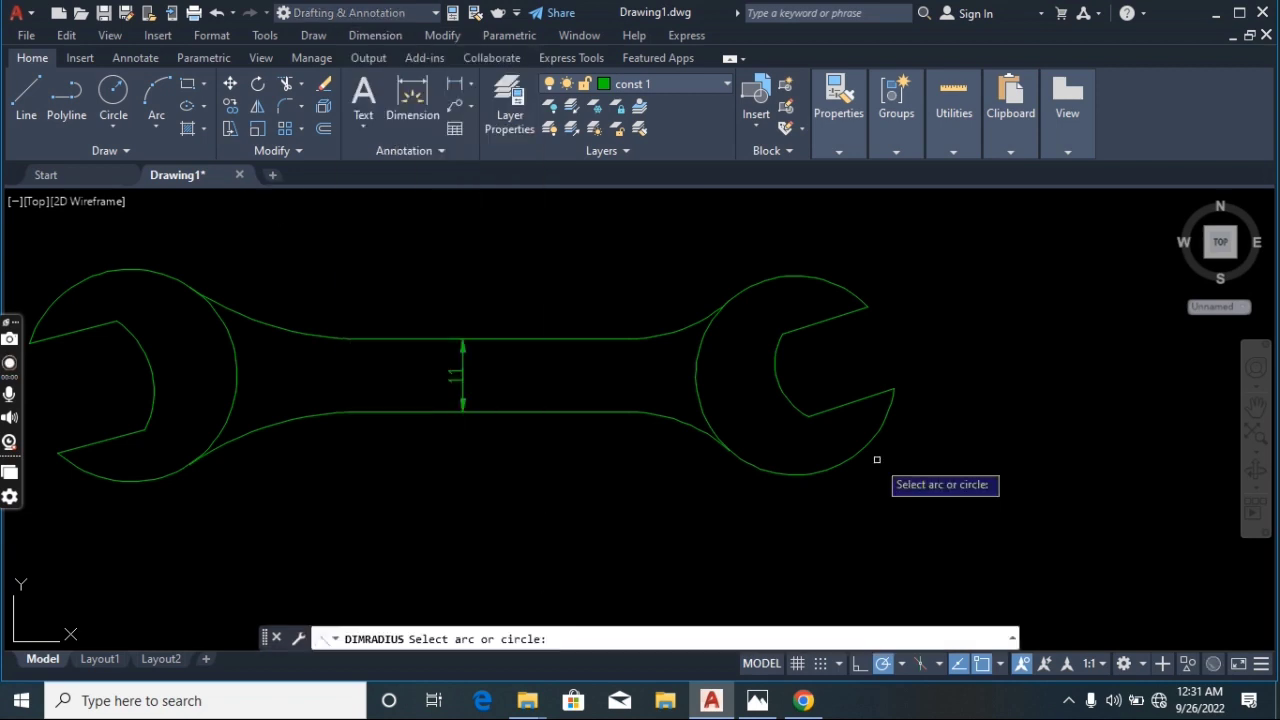
{"action": "left_click", "coordinate": [877, 459]}
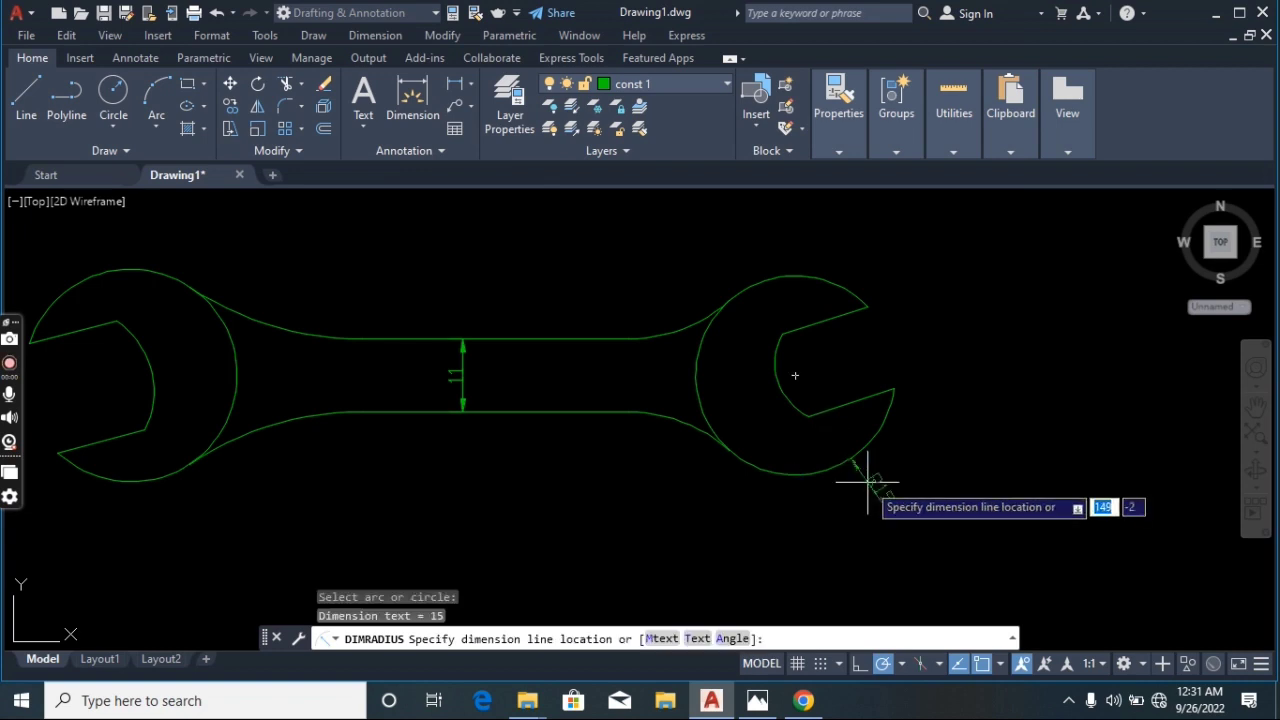
{"action": "left_click", "coordinate": [907, 517]}
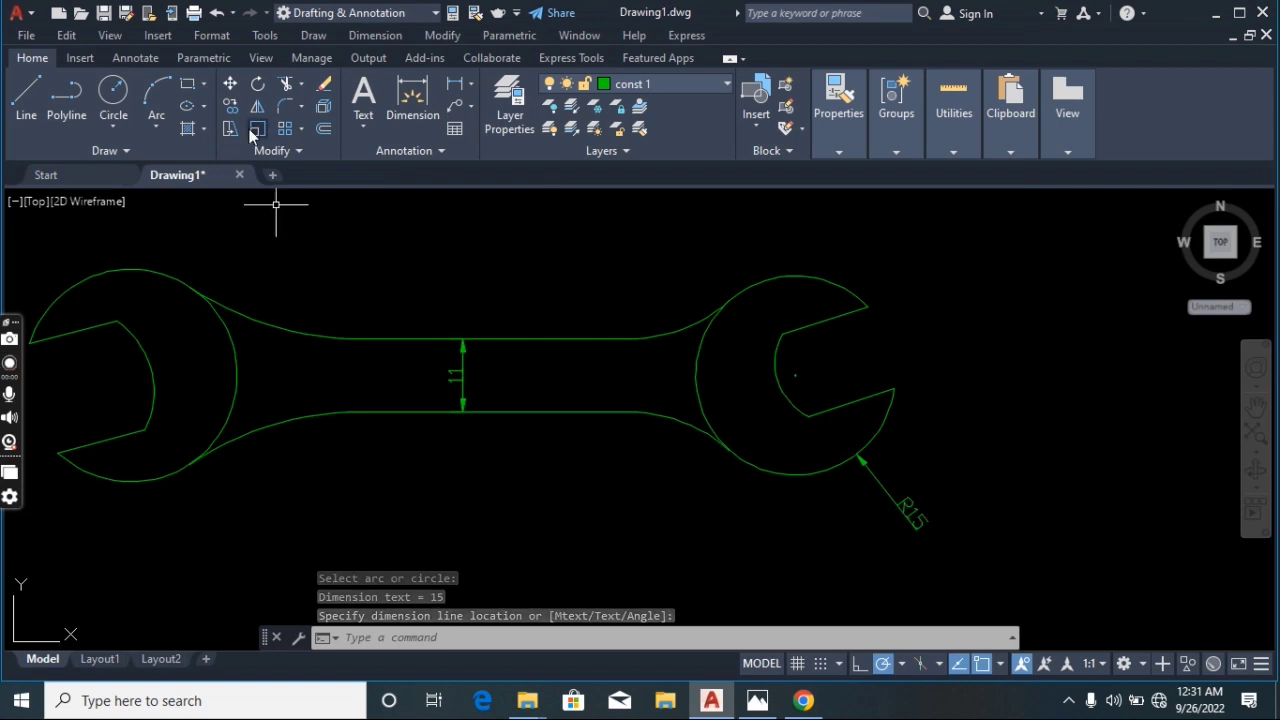
Add a radius dimension to the left wrench head's outer arc
{"action": "left_click", "coordinate": [386, 36]}
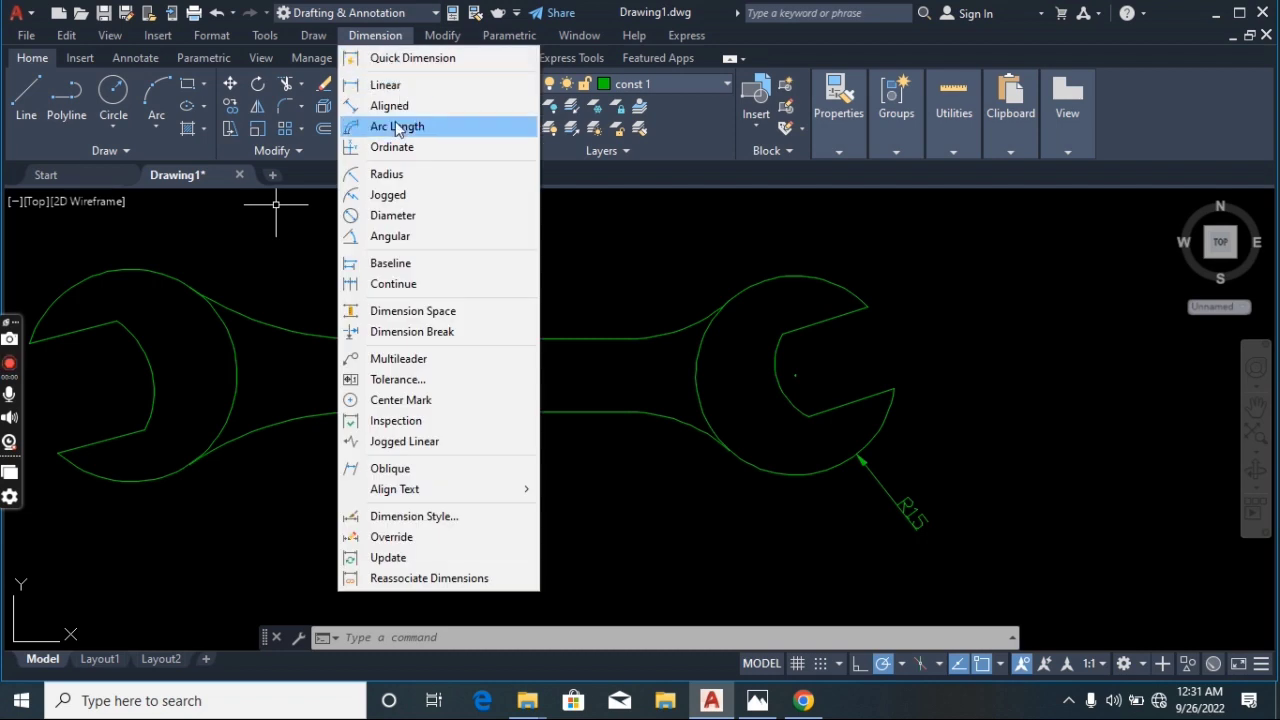
{"action": "left_click", "coordinate": [387, 175]}
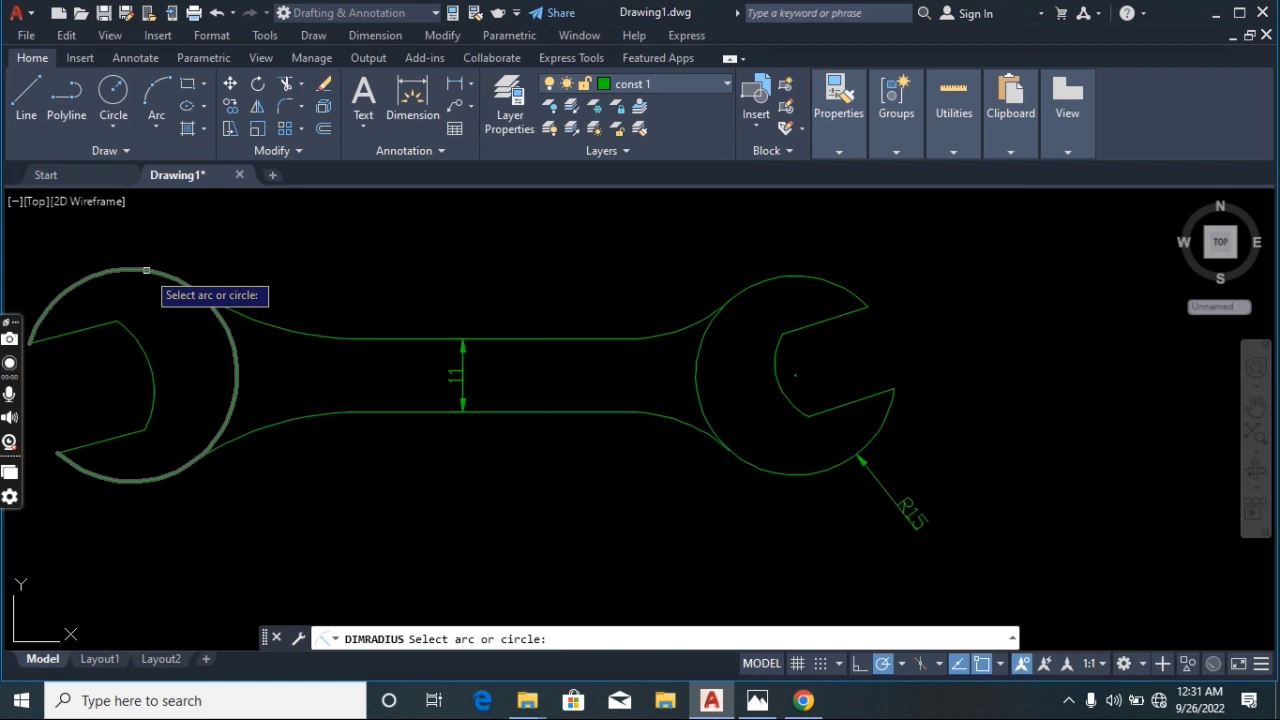
{"action": "left_click", "coordinate": [146, 270]}
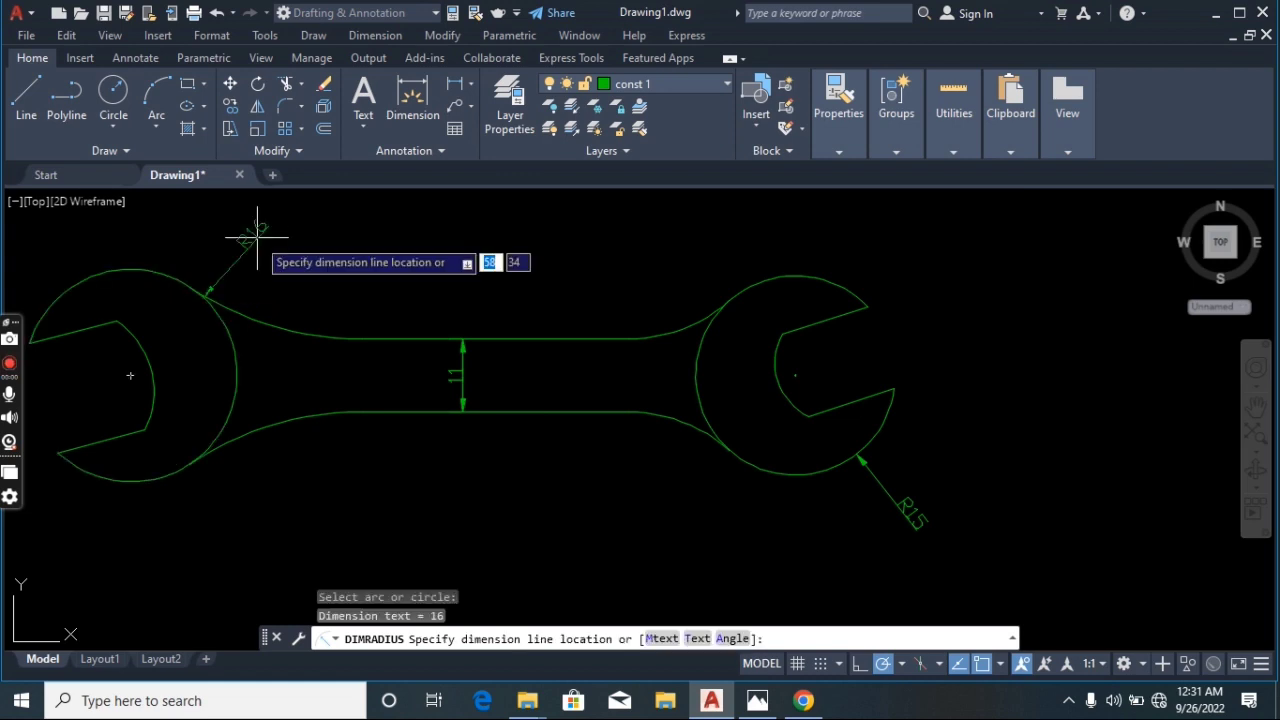
{"action": "left_click", "coordinate": [257, 229]}
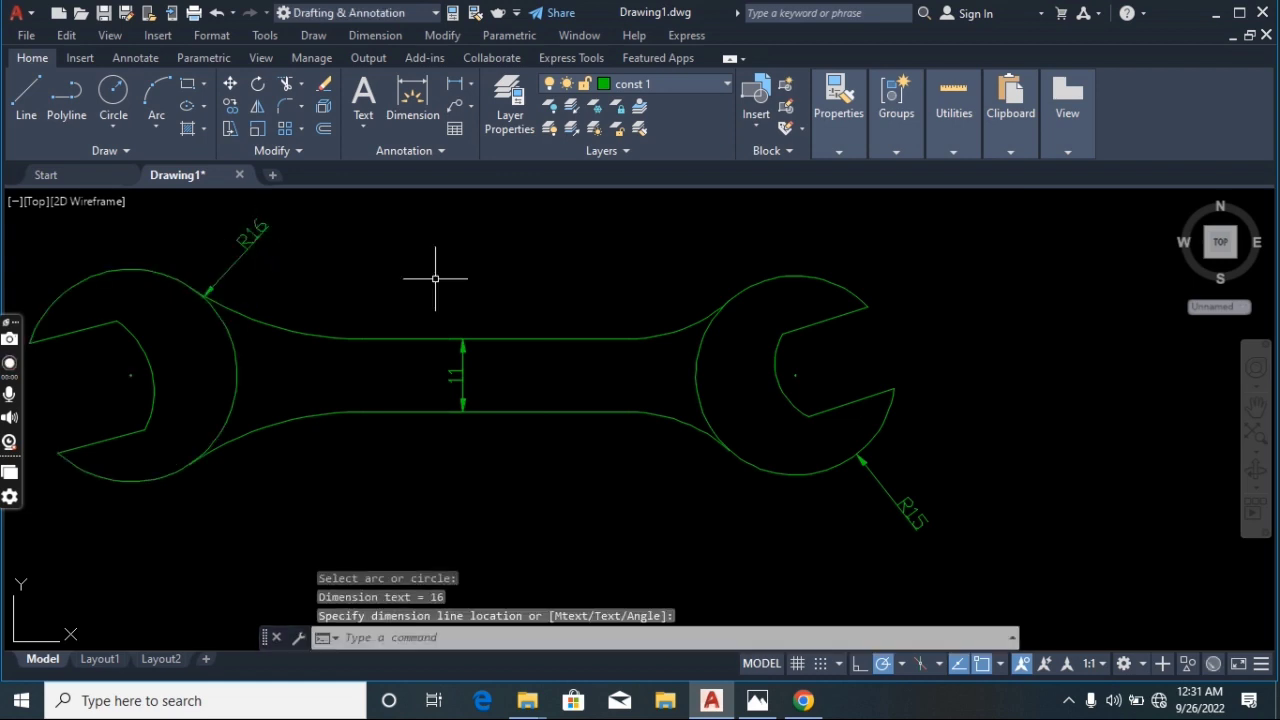
{"action": "key", "text": "Escape"}
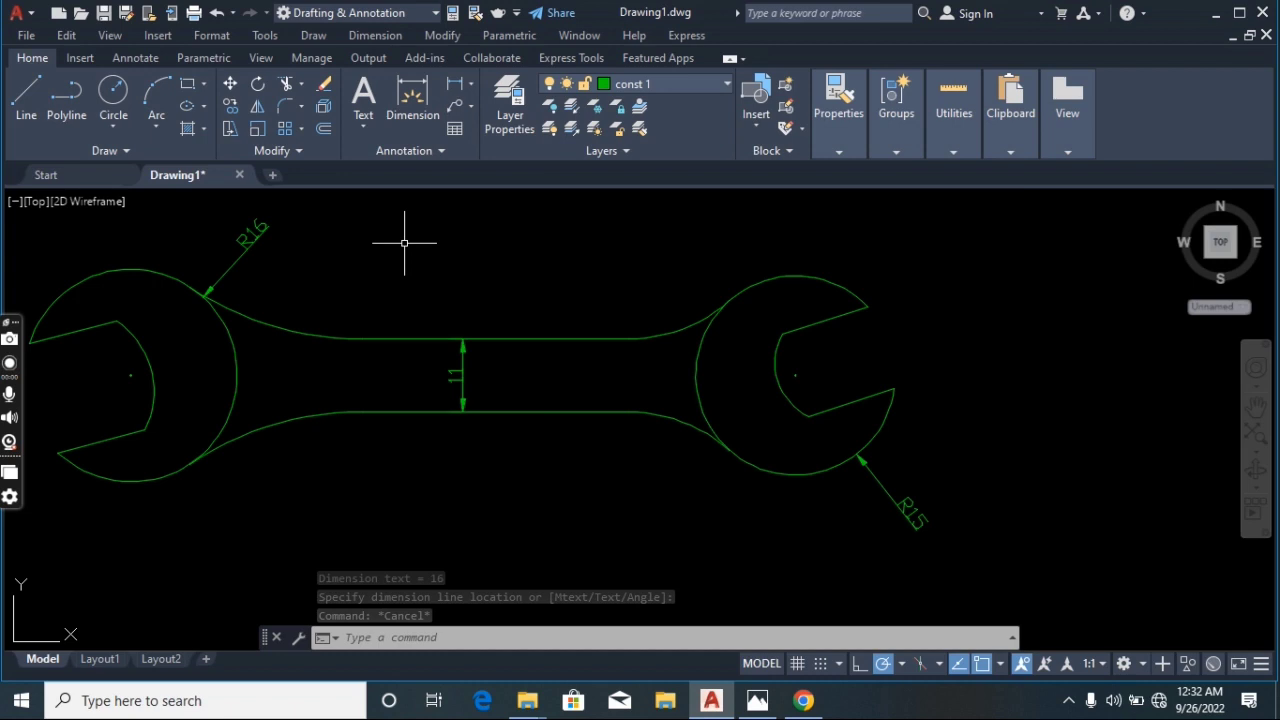
Add an aligned dimension across the tips of the right jaw opening
{"action": "left_click", "coordinate": [378, 36]}
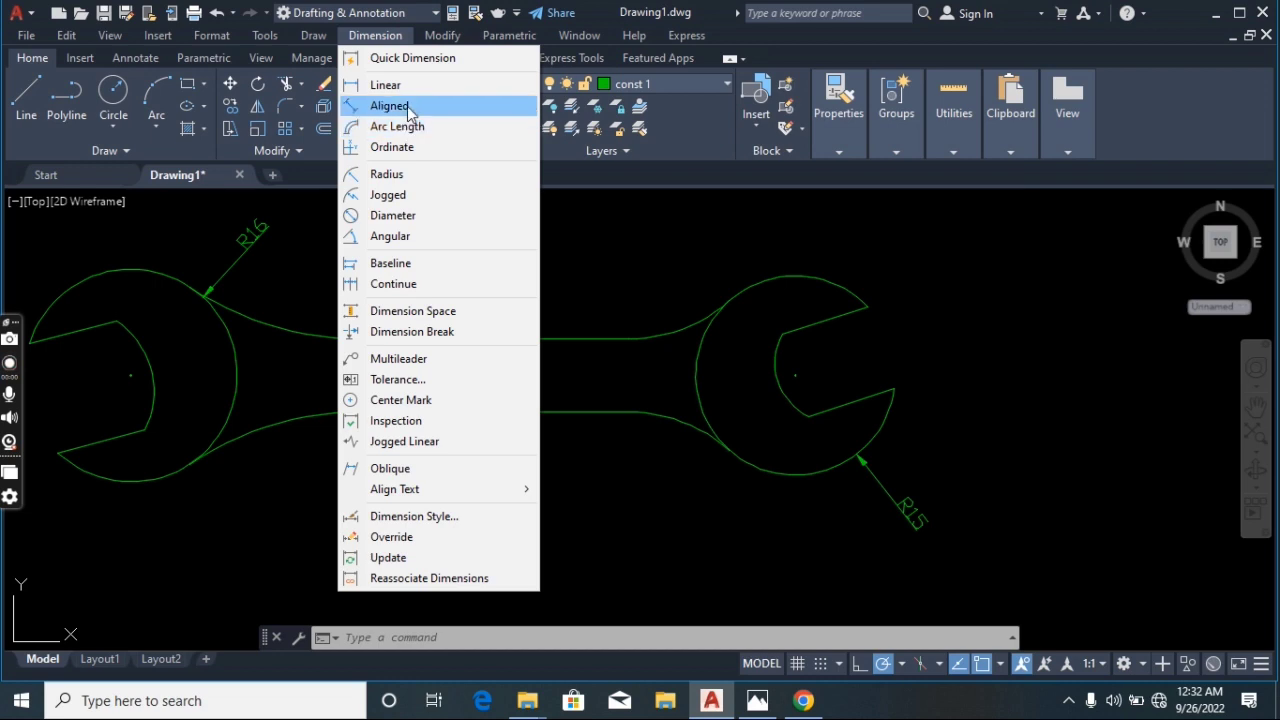
{"action": "left_click", "coordinate": [408, 107]}
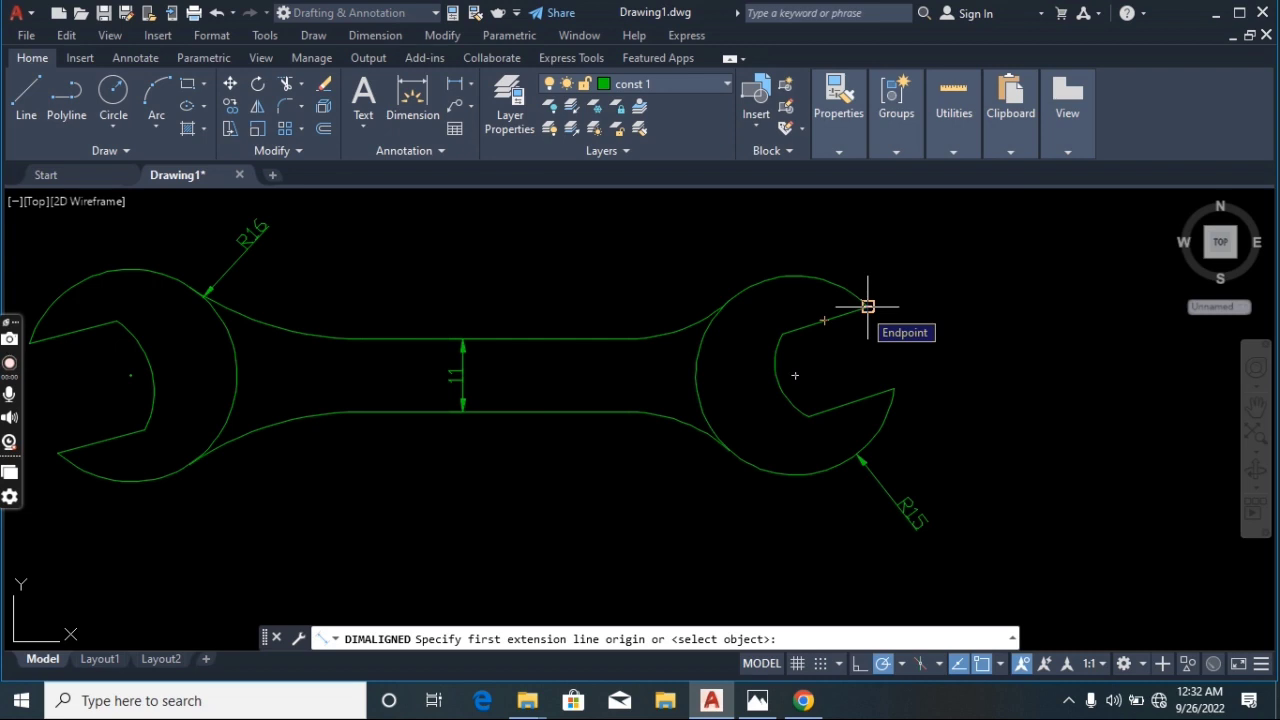
{"action": "left_click", "coordinate": [868, 306]}
{"action": "left_click", "coordinate": [894, 389]}
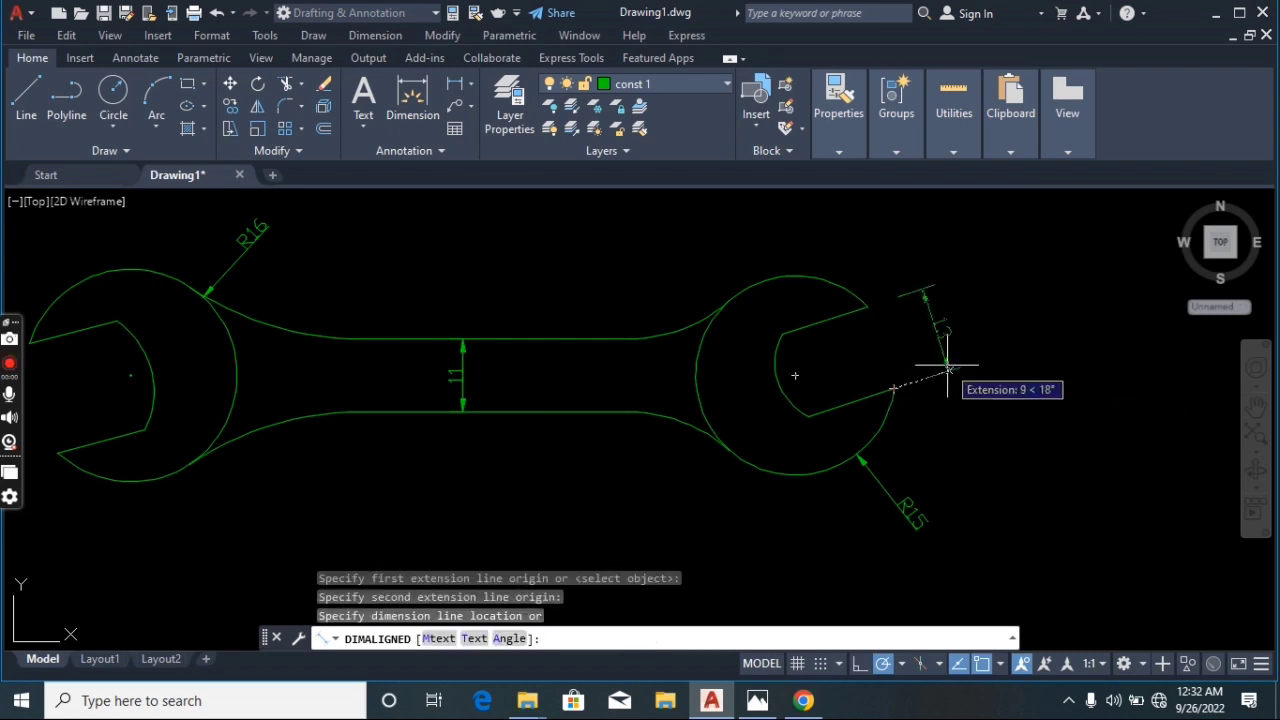
{"action": "left_click", "coordinate": [985, 355]}
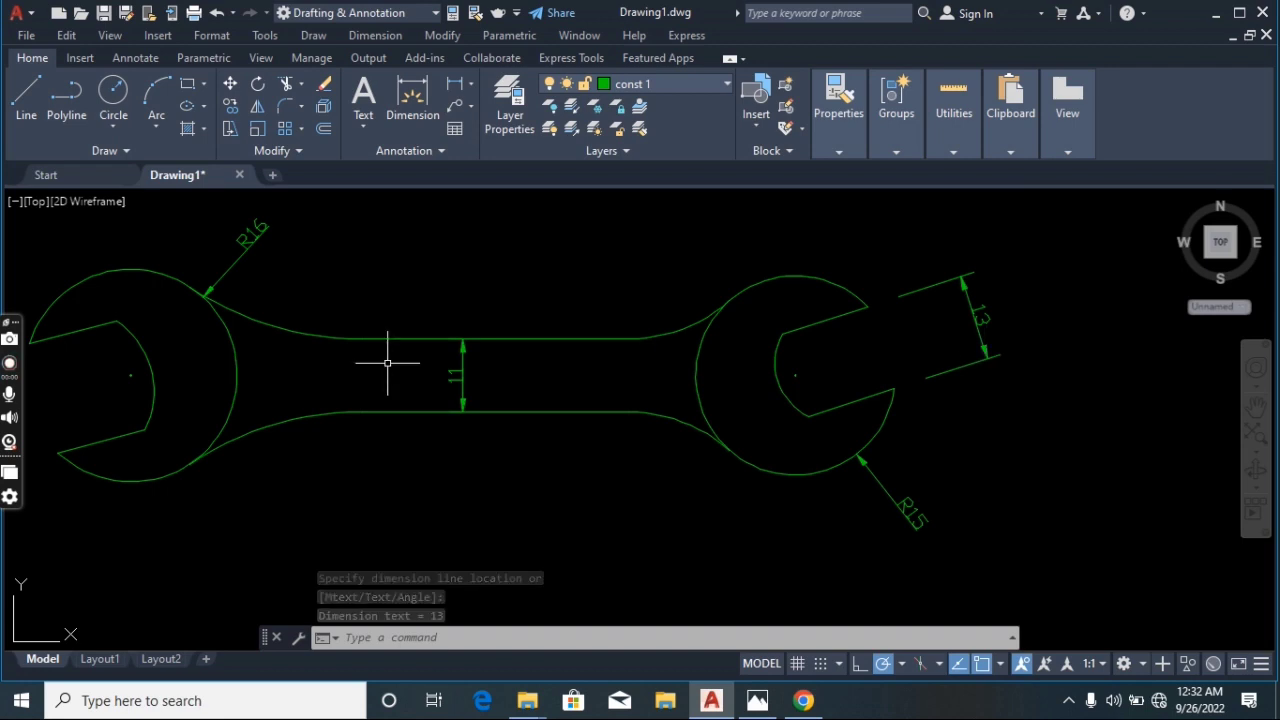
Add an aligned dimension across the tips of the left jaw opening
{"action": "left_click", "coordinate": [1257, 410]}
{"action": "left_click_drag", "start_coordinate": [472, 385], "coordinate": [612, 375]}
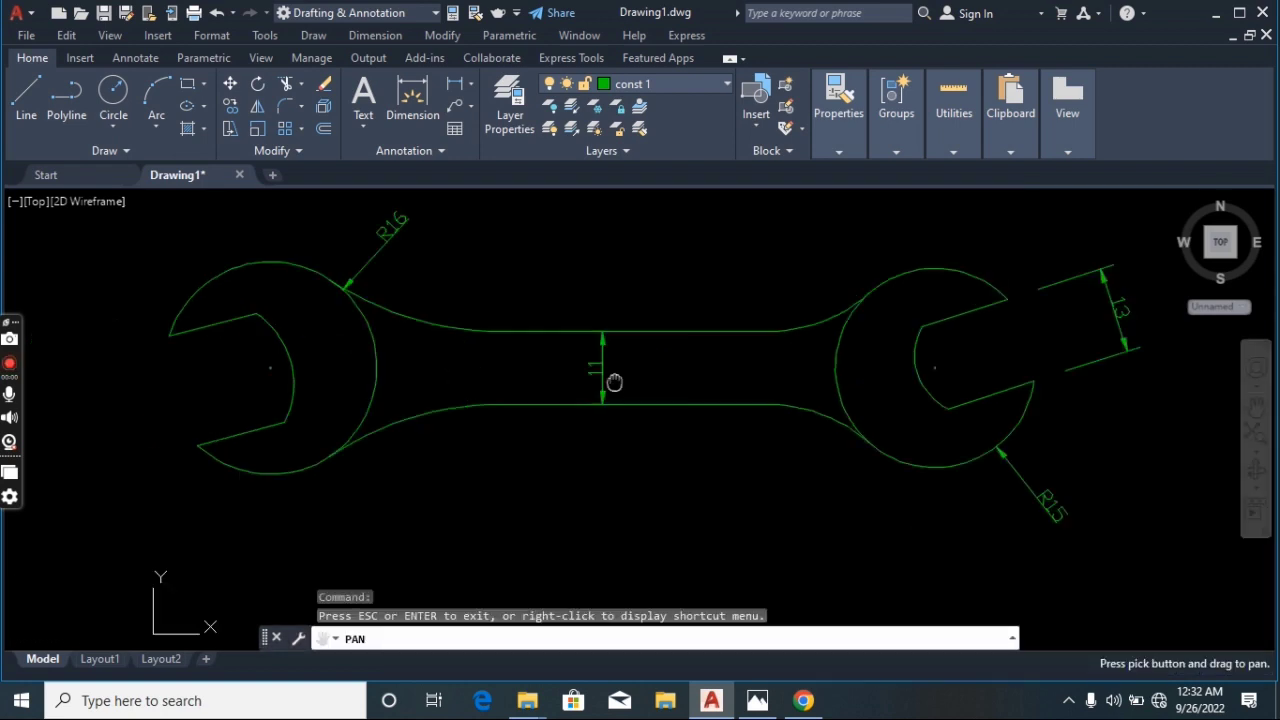
{"action": "key", "text": "Escape"}
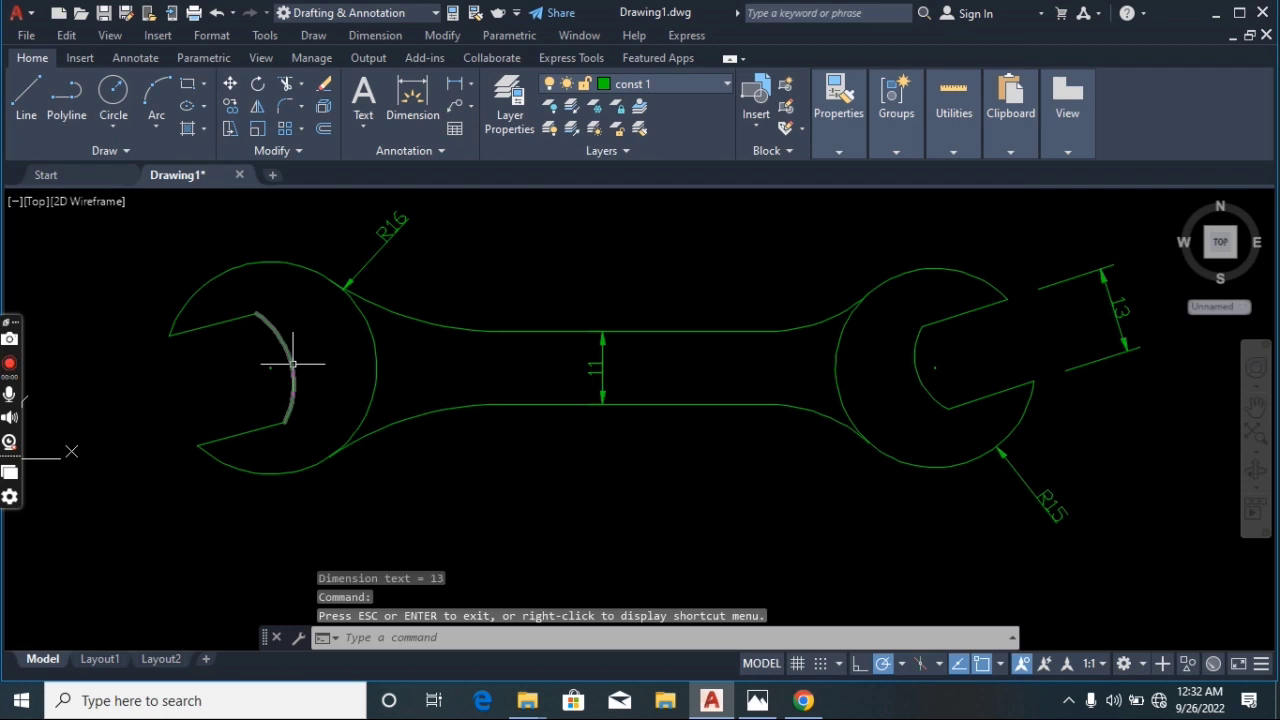
{"action": "left_click", "coordinate": [385, 35]}
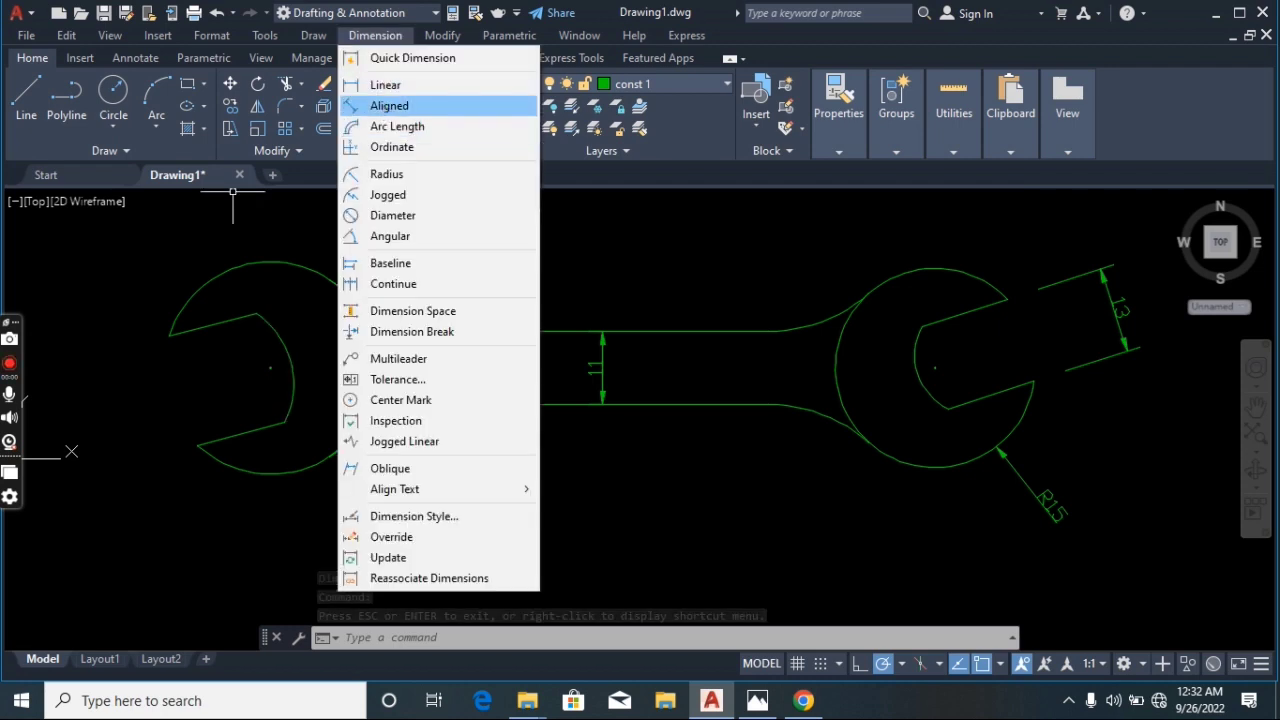
{"action": "left_click", "coordinate": [389, 105]}
{"action": "left_click", "coordinate": [169, 336]}
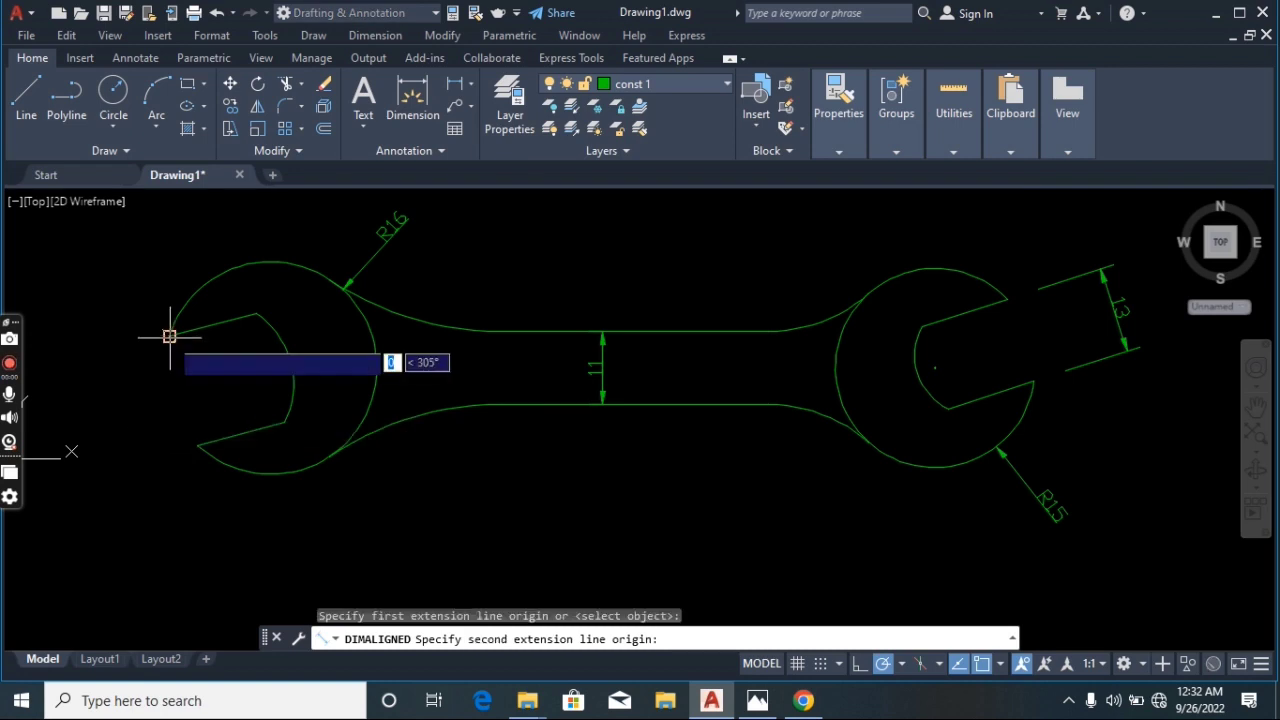
{"action": "left_click", "coordinate": [197, 446]}
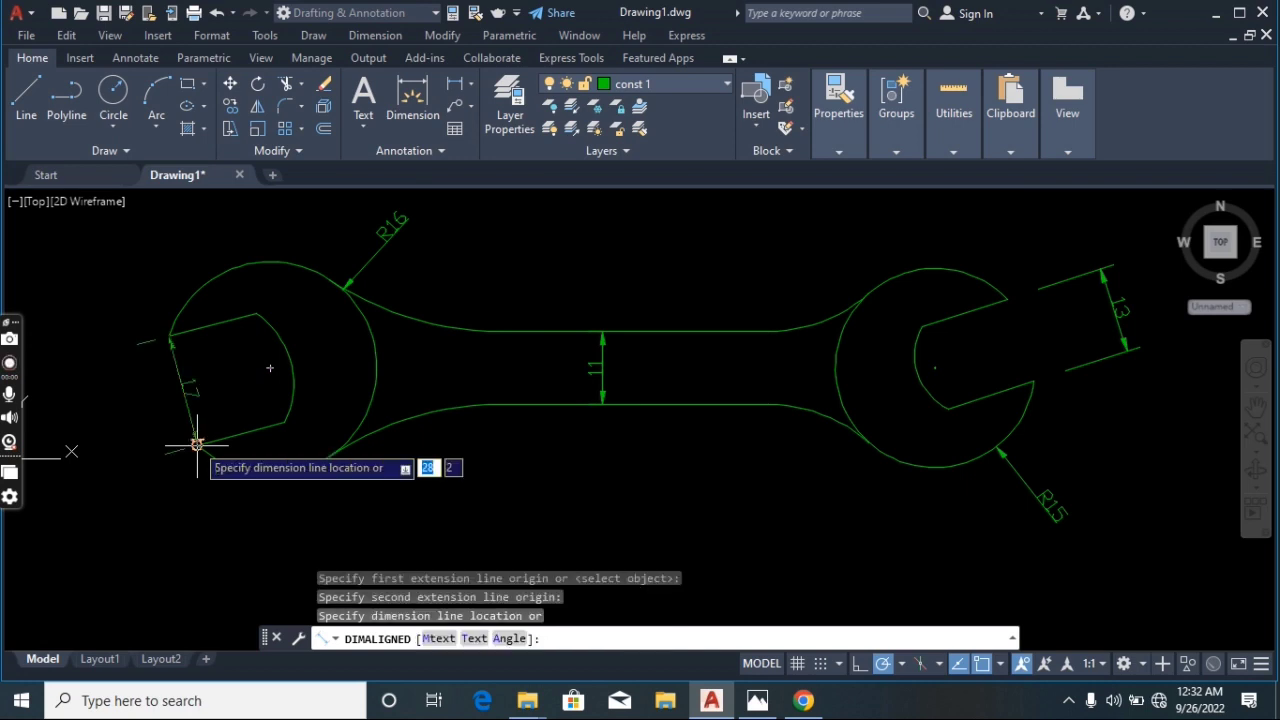
{"action": "left_click", "coordinate": [126, 465]}
{"action": "key", "text": "Escape"}
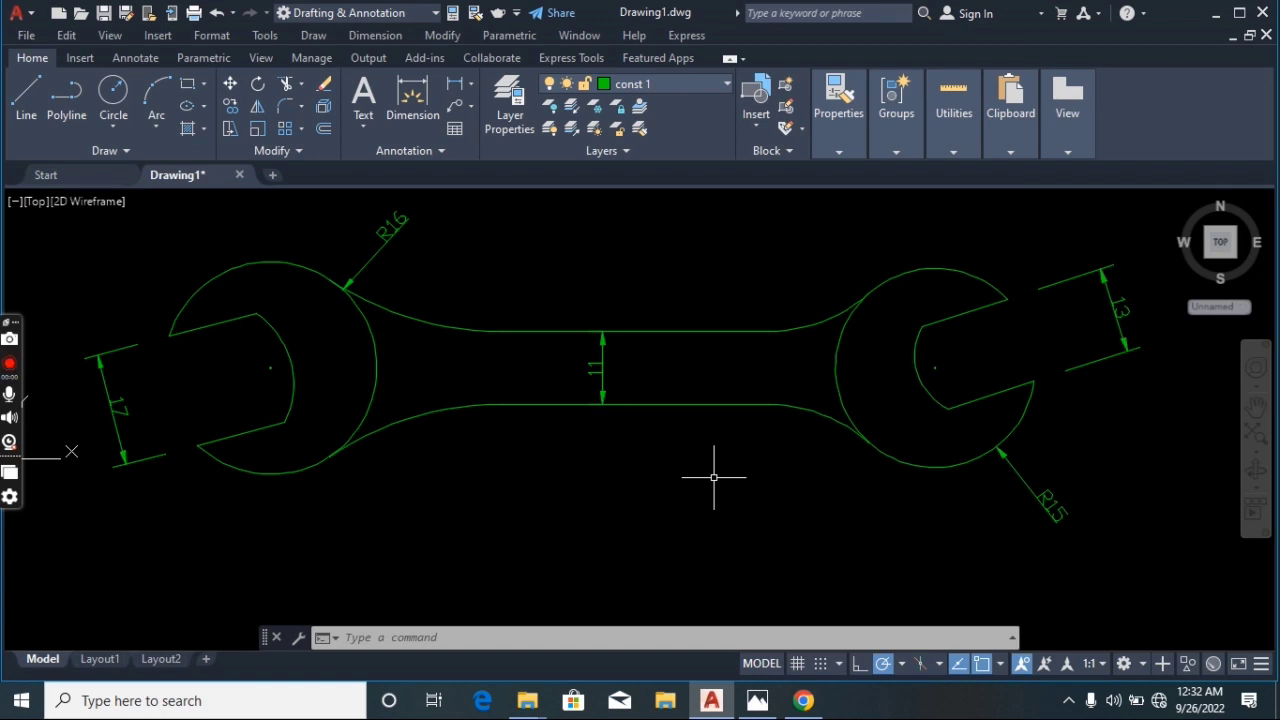
Undo all the added dimensions, returning to the bare wrench outline
{"action": "left_click", "coordinate": [216, 14]}
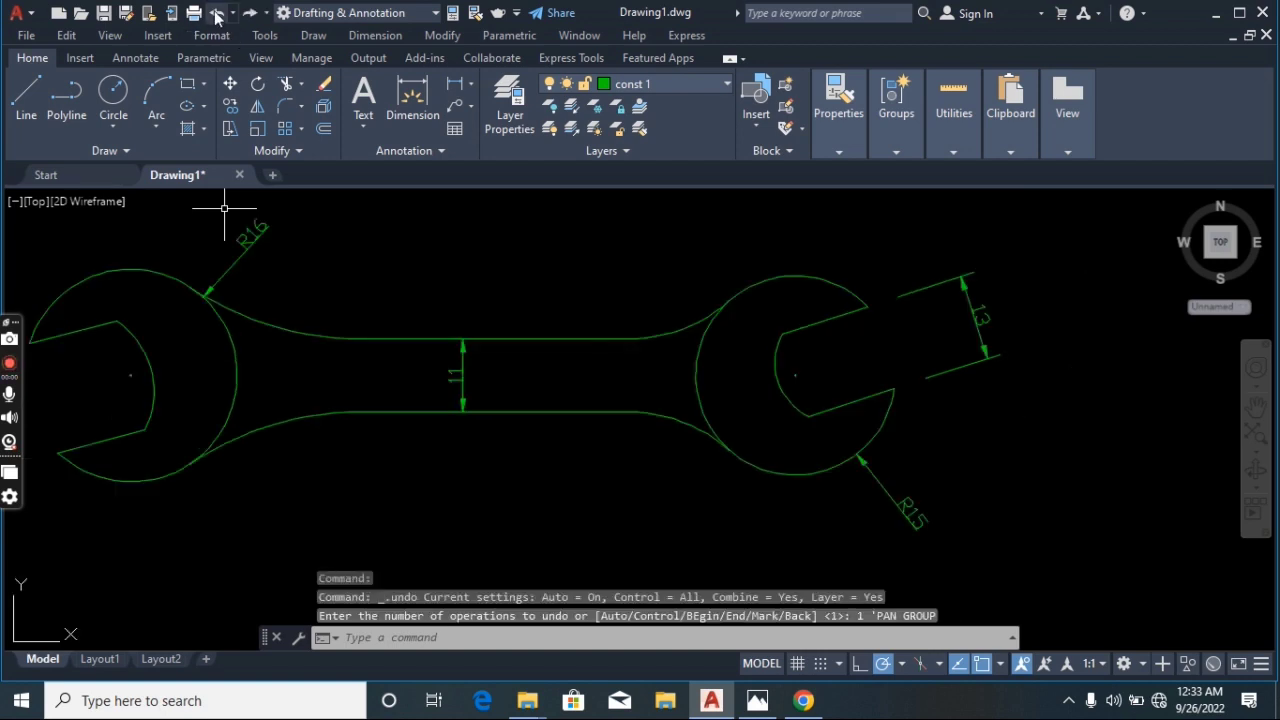
{"action": "left_click", "coordinate": [216, 14]}
{"action": "left_click", "coordinate": [216, 14]}
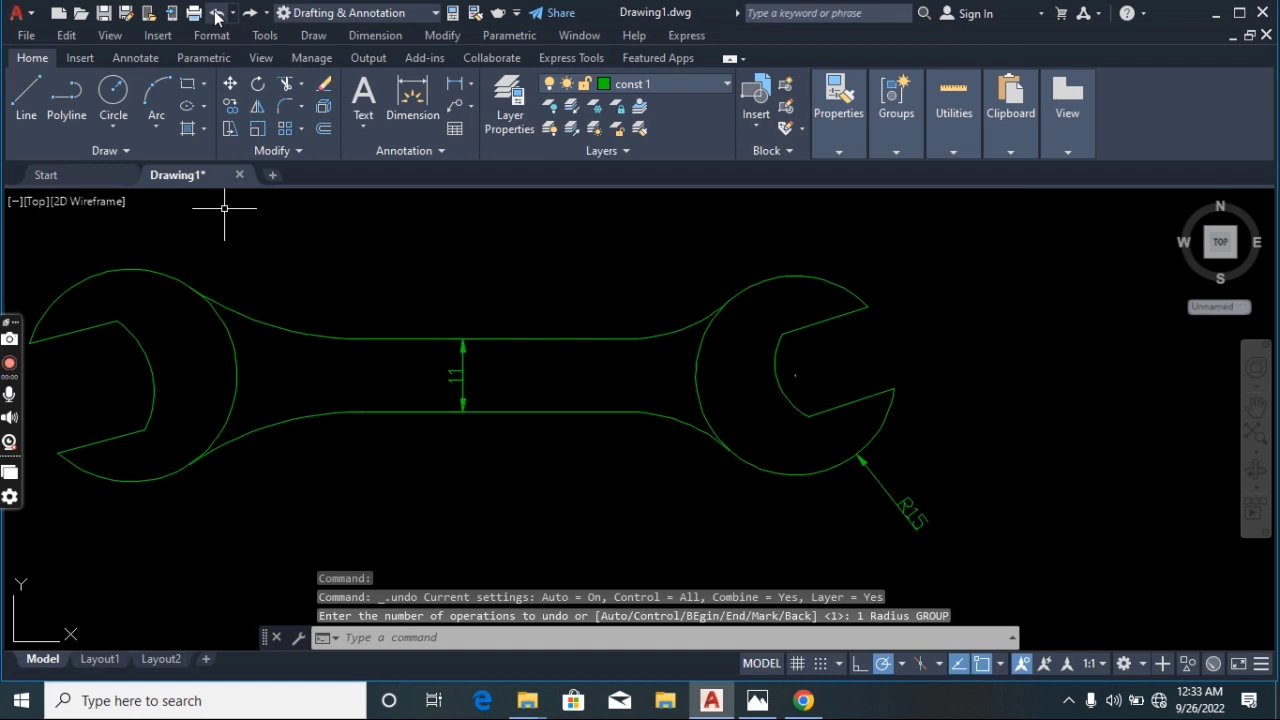
{"action": "left_click", "coordinate": [216, 14]}
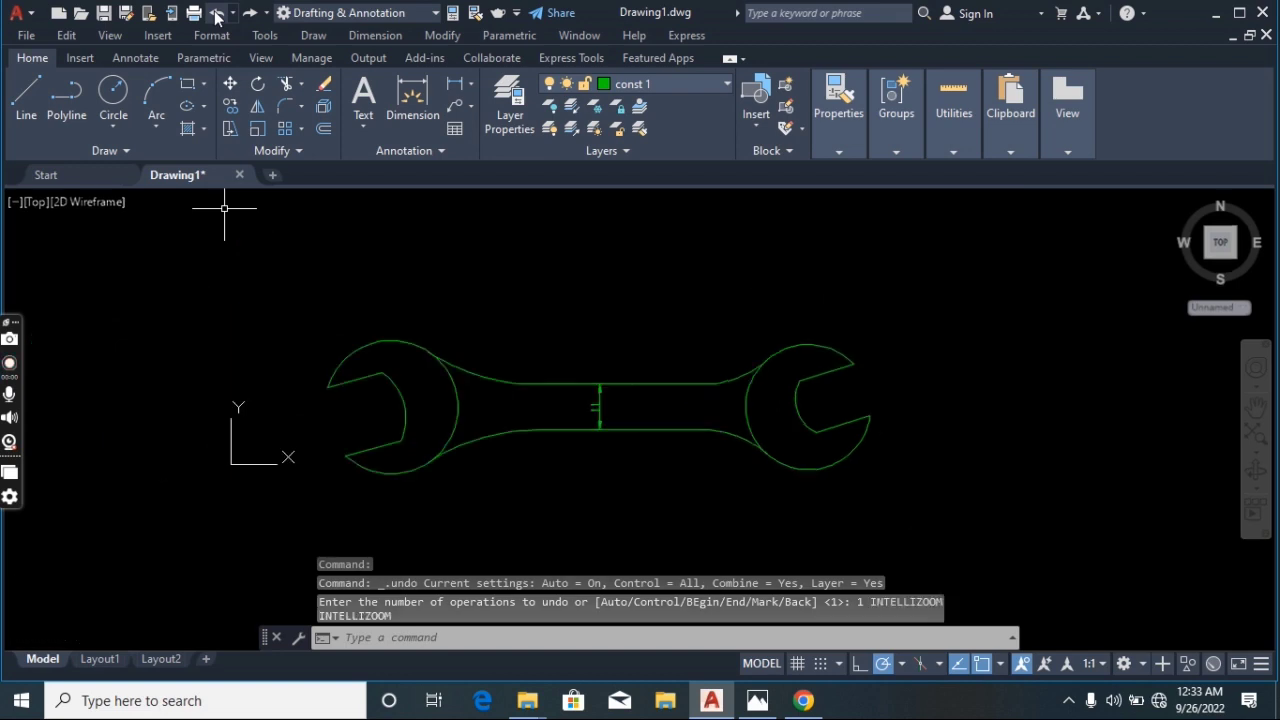
{"action": "left_click", "coordinate": [216, 14]}
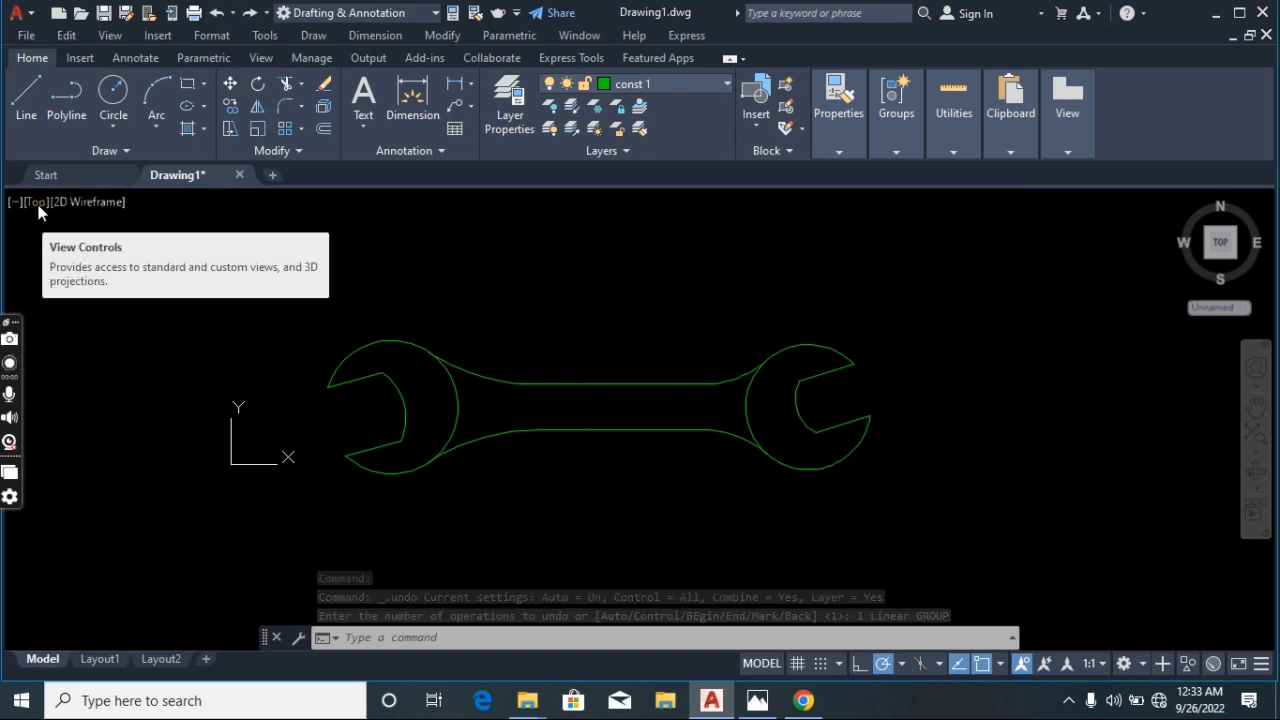
Switch the viewport to the SW Isometric view
{"action": "left_click", "coordinate": [37, 204]}
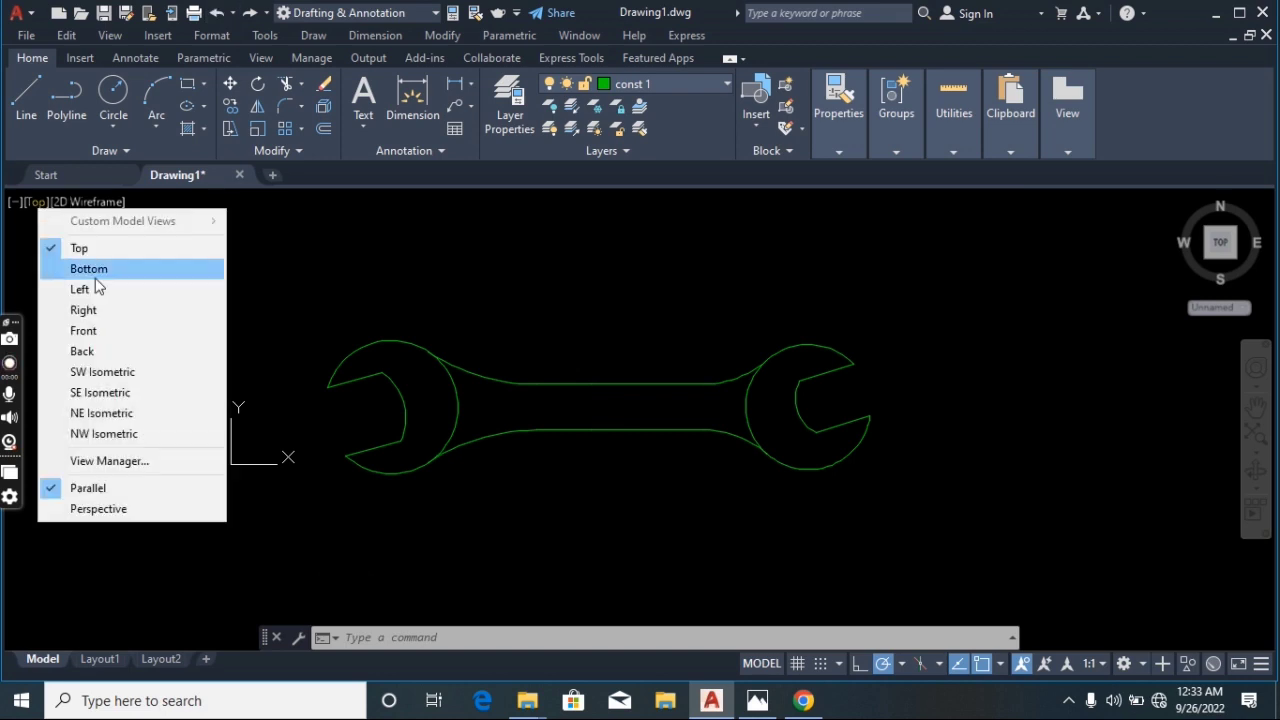
{"action": "left_click", "coordinate": [103, 372]}
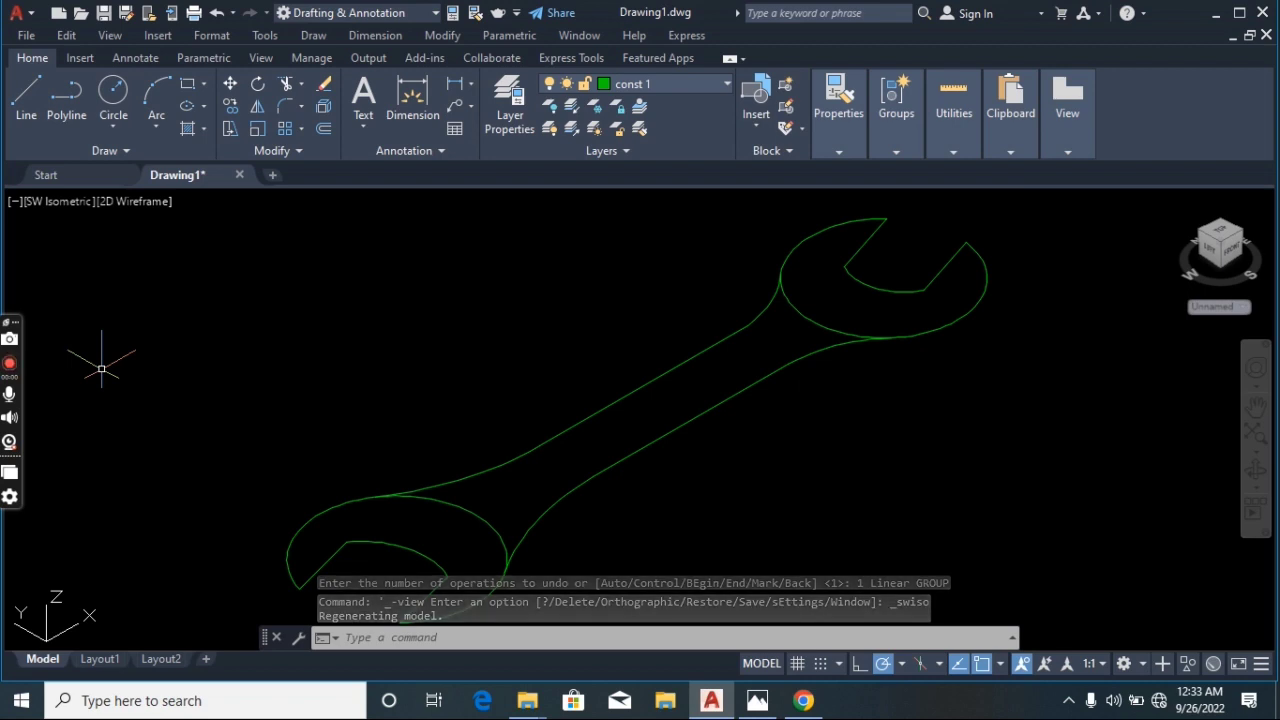
{"action": "scroll", "coordinate": [748, 579], "scroll_direction": "down", "scroll_amount": 1}
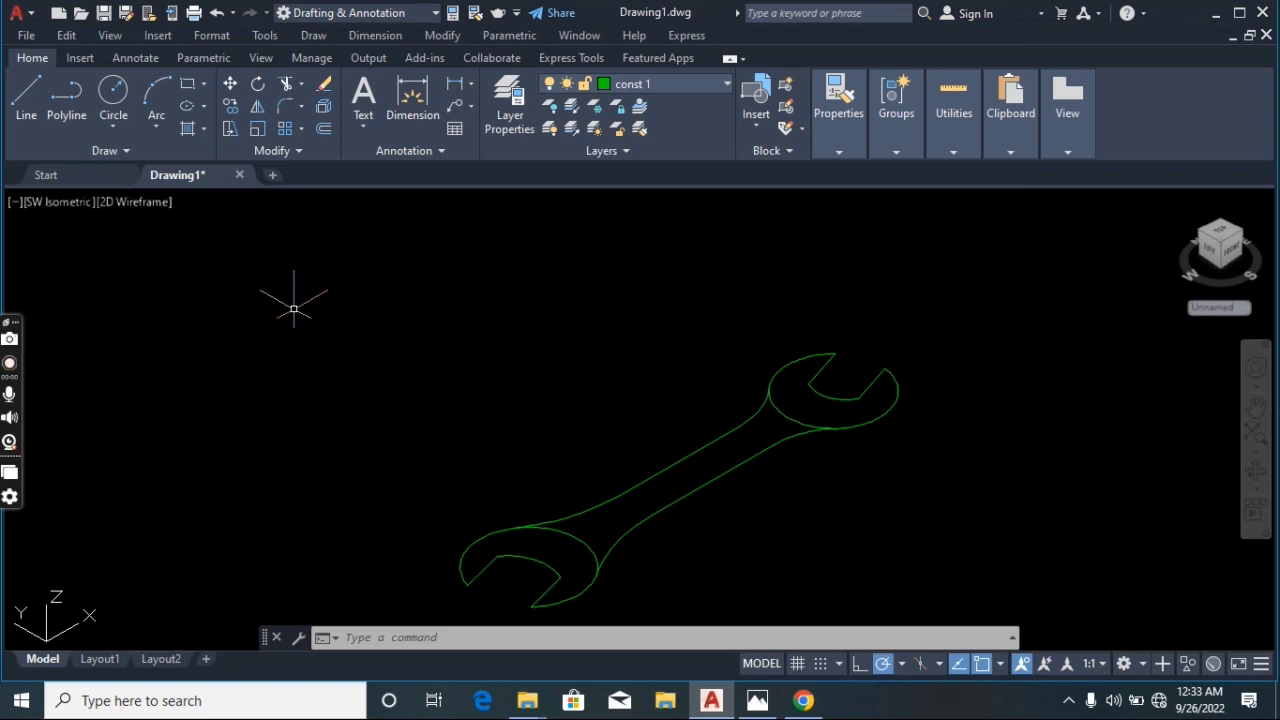
{"action": "type", "text": "Pr"}
{"action": "key", "text": "BackSpace"}
{"action": "type", "text": "e"}
{"action": "key", "text": "BackSpace"}
{"action": "type", "text": "ress"}
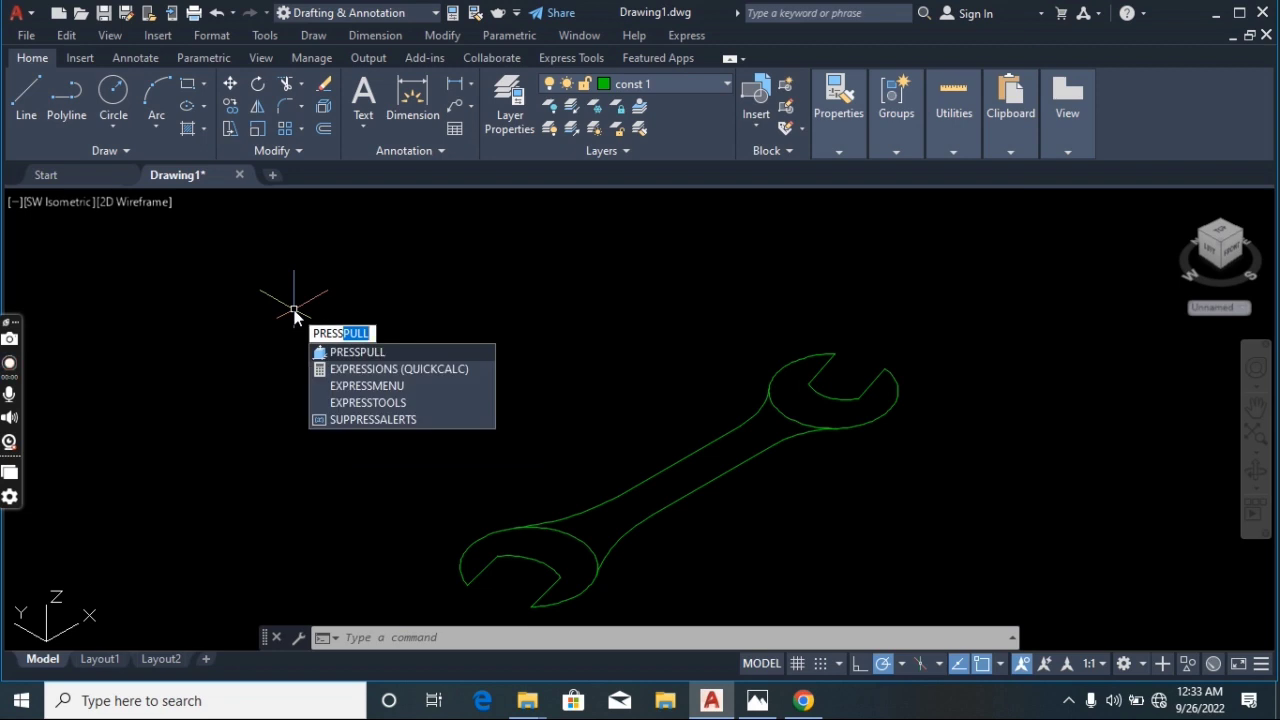
{"action": "key", "text": "Escape"}
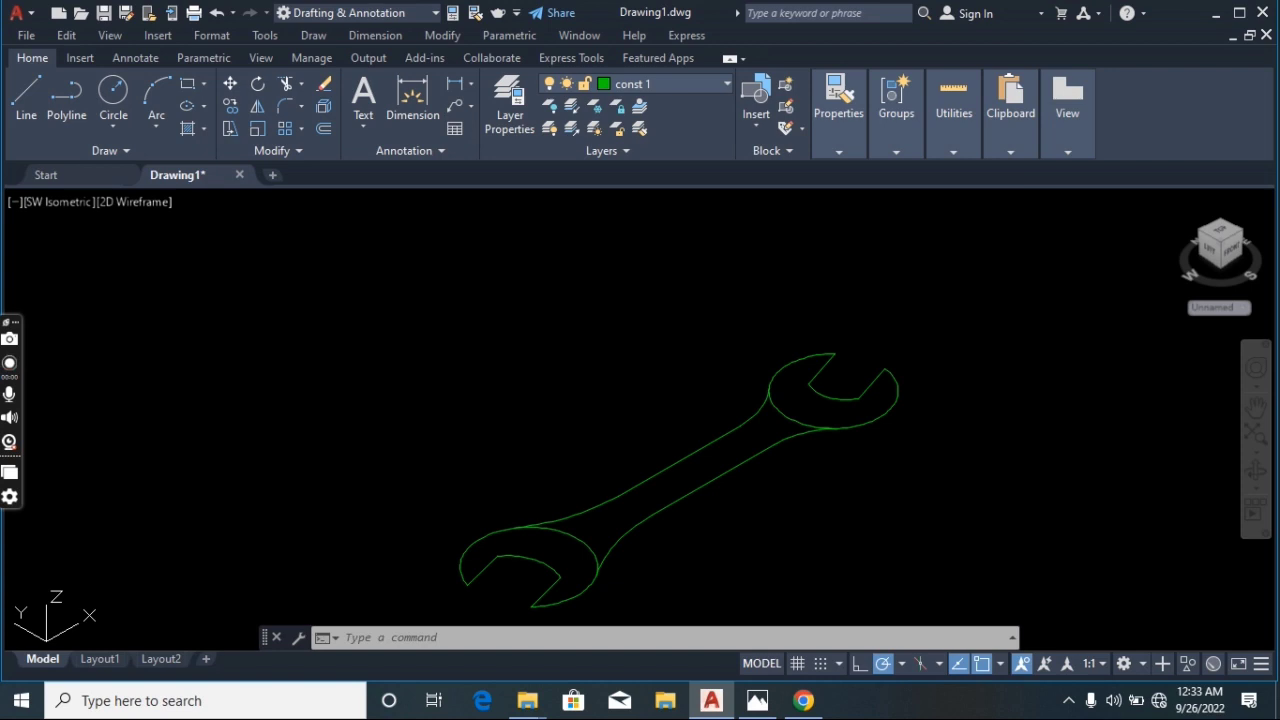
Press-pull the right wrench head's bounded area upward into a solid, then undo the extrusion
{"action": "key", "text": "ctrl+shift+e"}
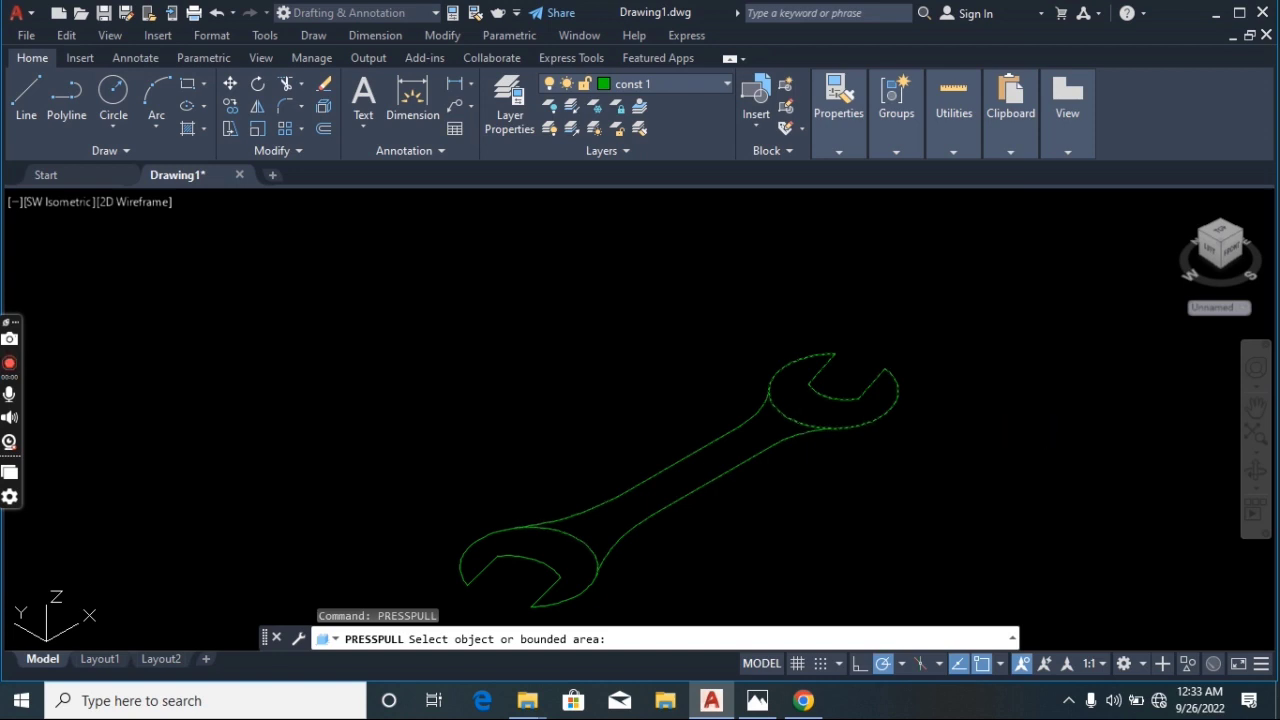
{"action": "left_click", "coordinate": [788, 366]}
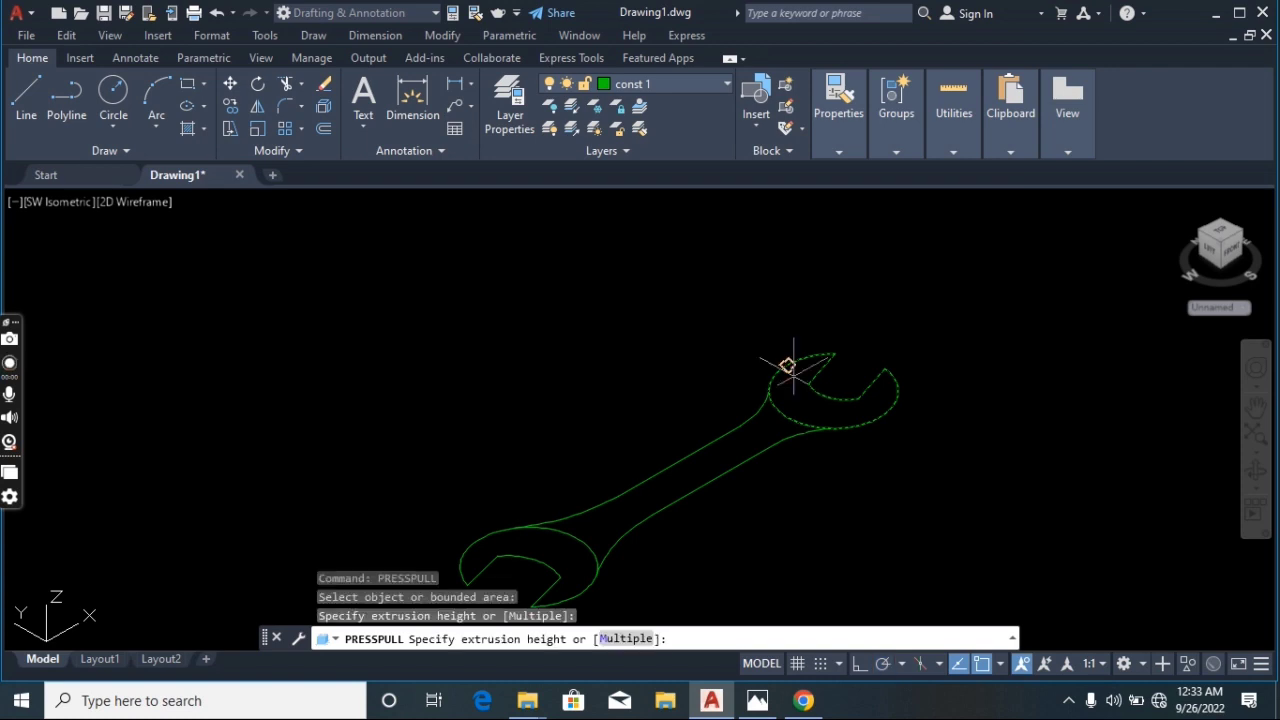
{"action": "left_click", "coordinate": [788, 352]}
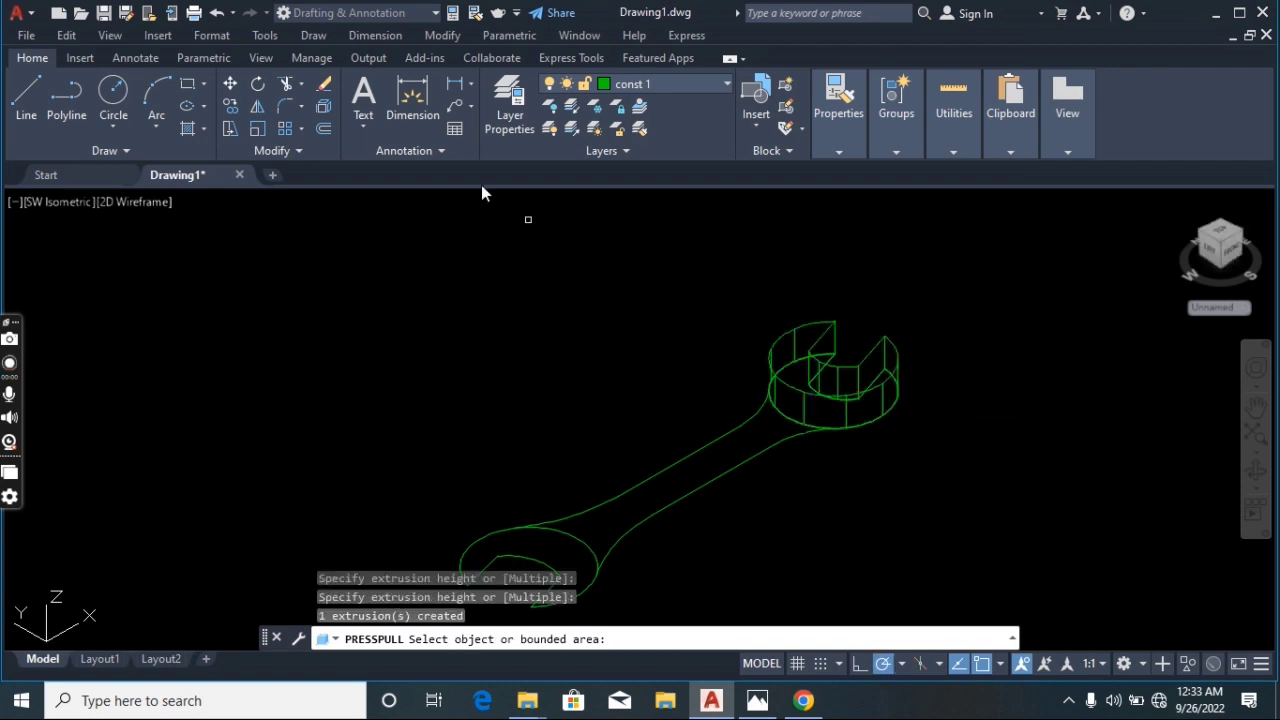
{"action": "left_click", "coordinate": [218, 12]}
Press-pull both wrench heads and the handle together 9 units using the Multiple option
{"action": "type", "text": "PRESS"}
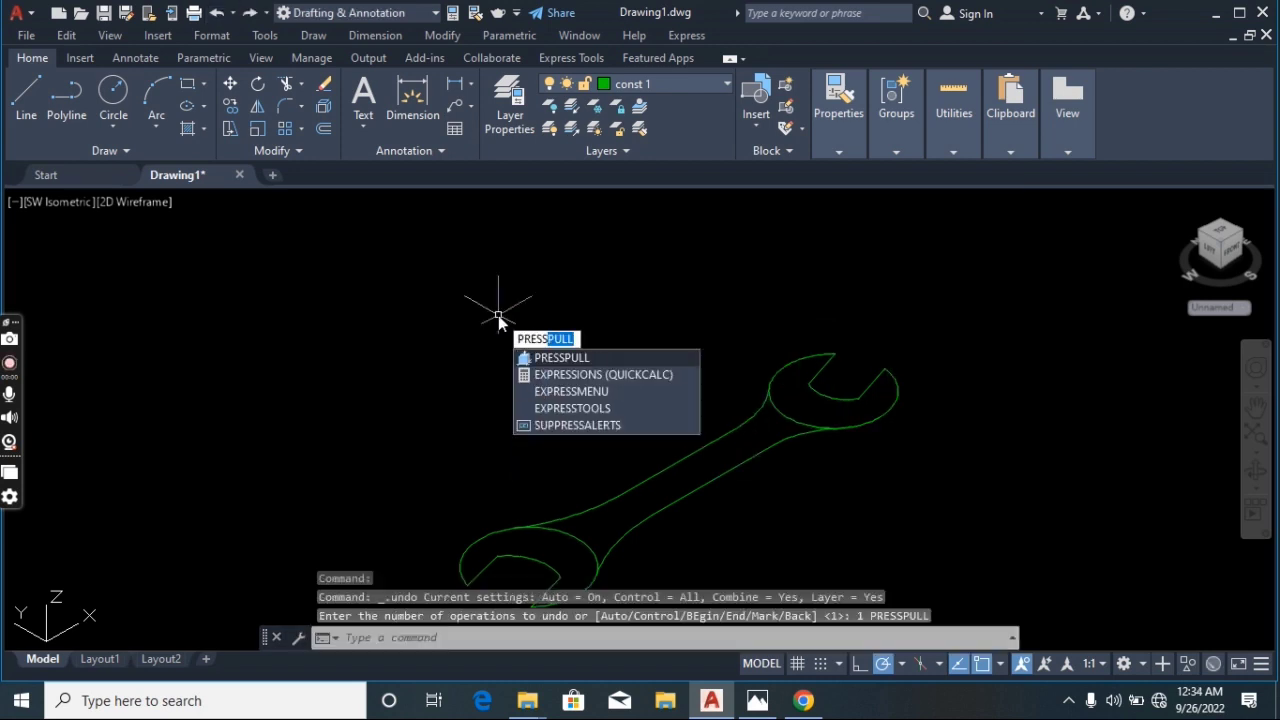
{"action": "key", "text": "Return"}
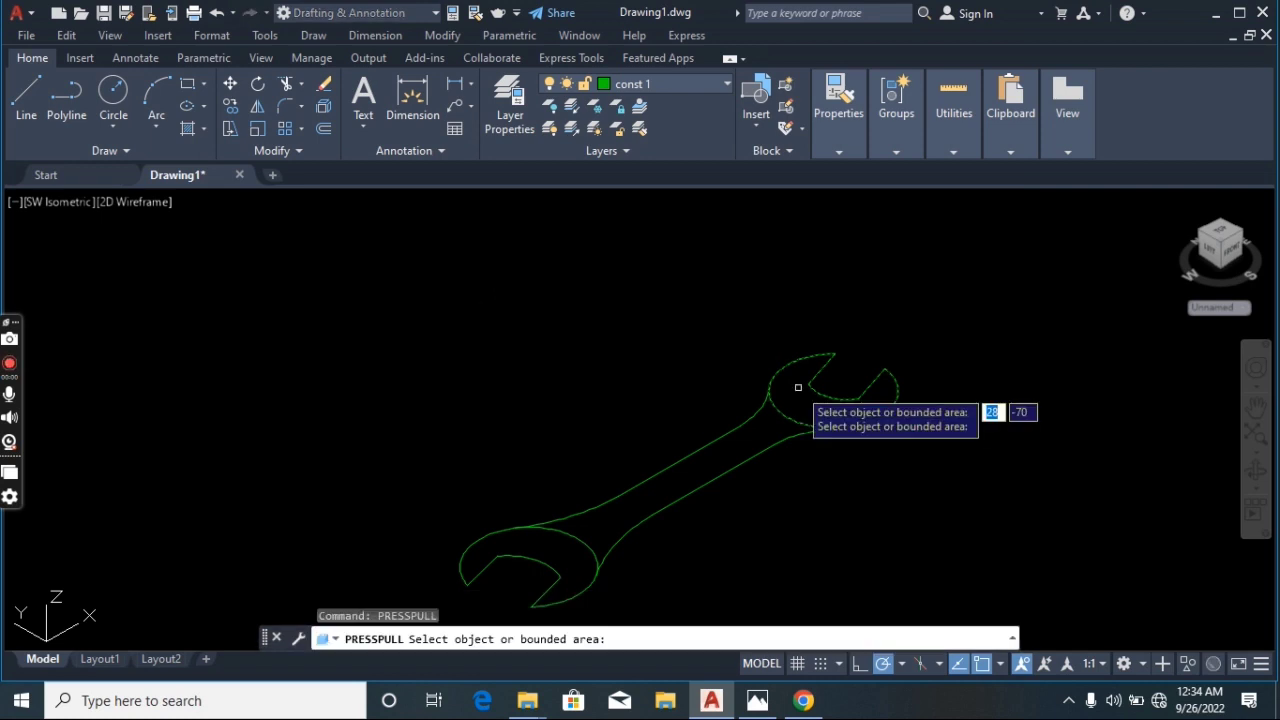
{"action": "left_click", "coordinate": [798, 387]}
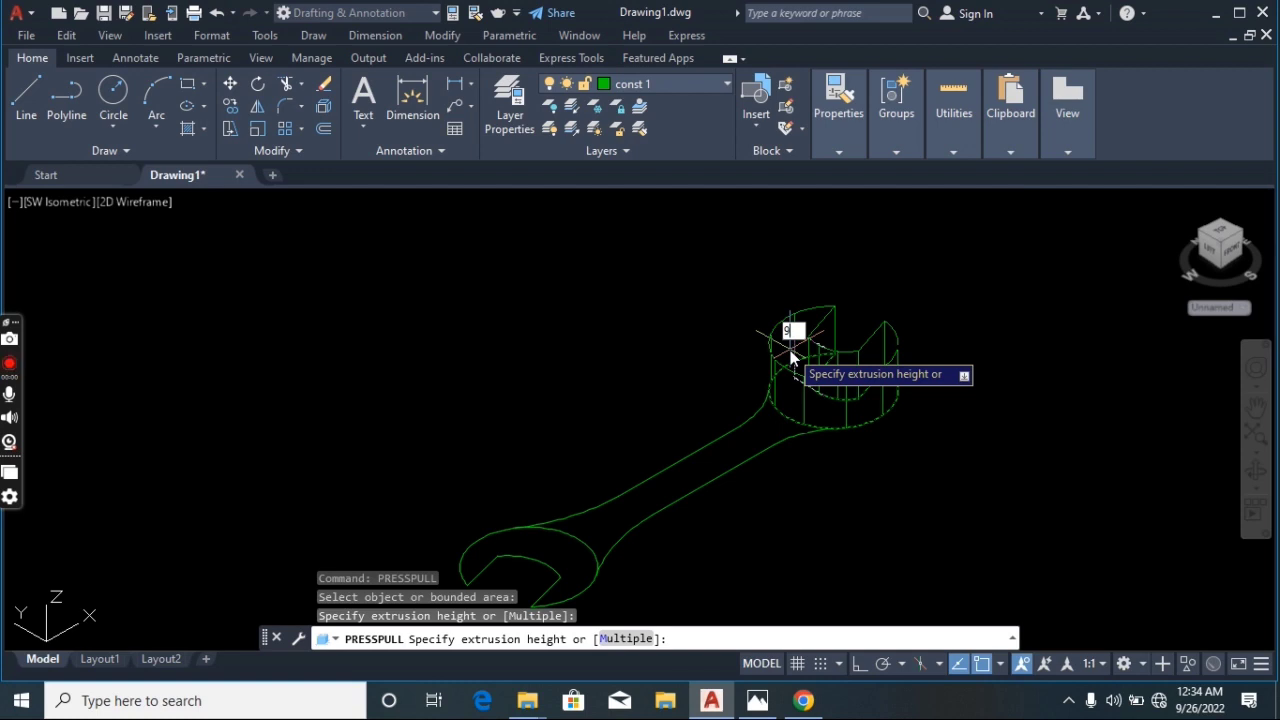
{"action": "key", "text": "BackSpace"}
{"action": "type", "text": "m"}
{"action": "key", "text": "Return"}
{"action": "left_click", "coordinate": [571, 563]}
{"action": "double_click", "coordinate": [570, 562]}
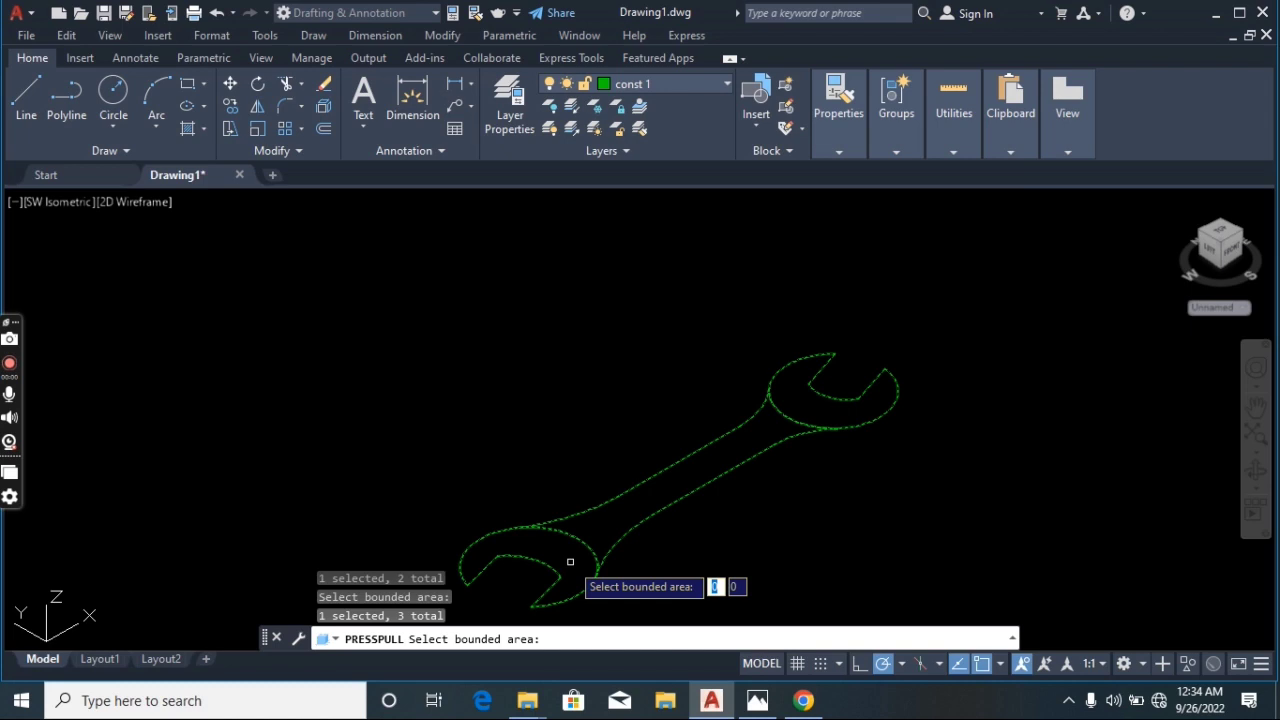
{"action": "key", "text": "Return"}
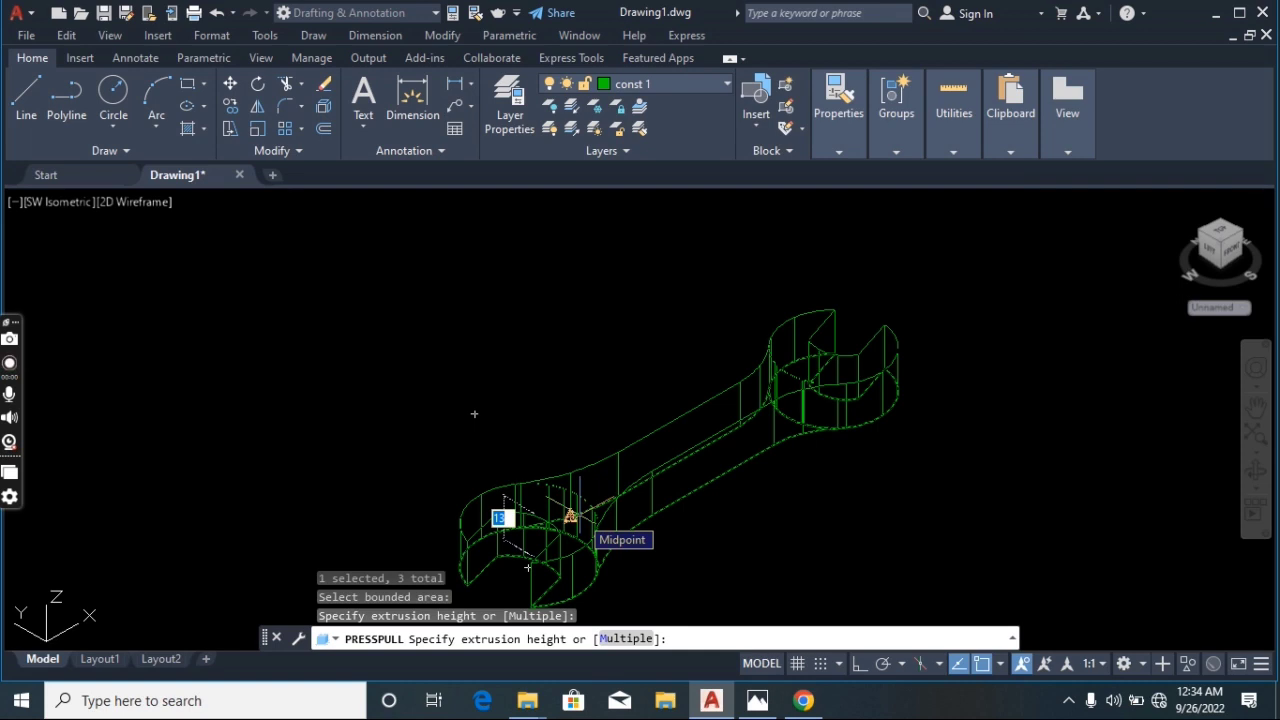
{"action": "type", "text": "9"}
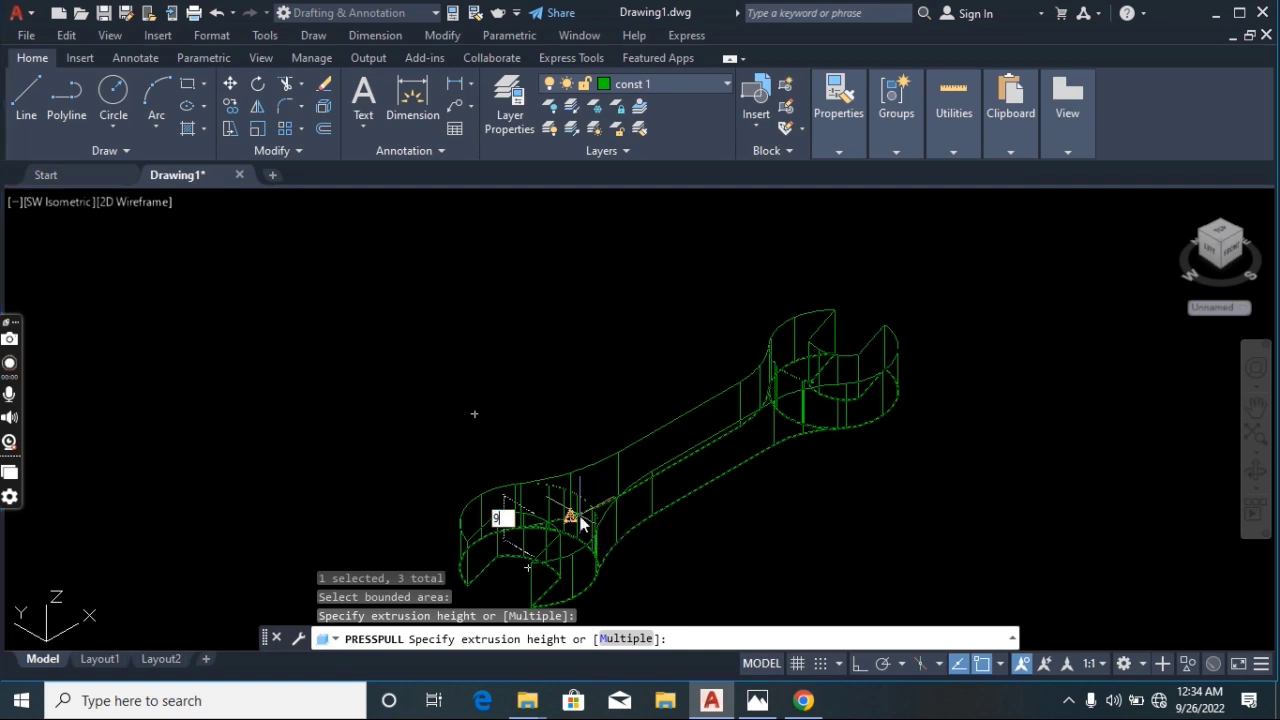
{"action": "key", "text": "Return"}
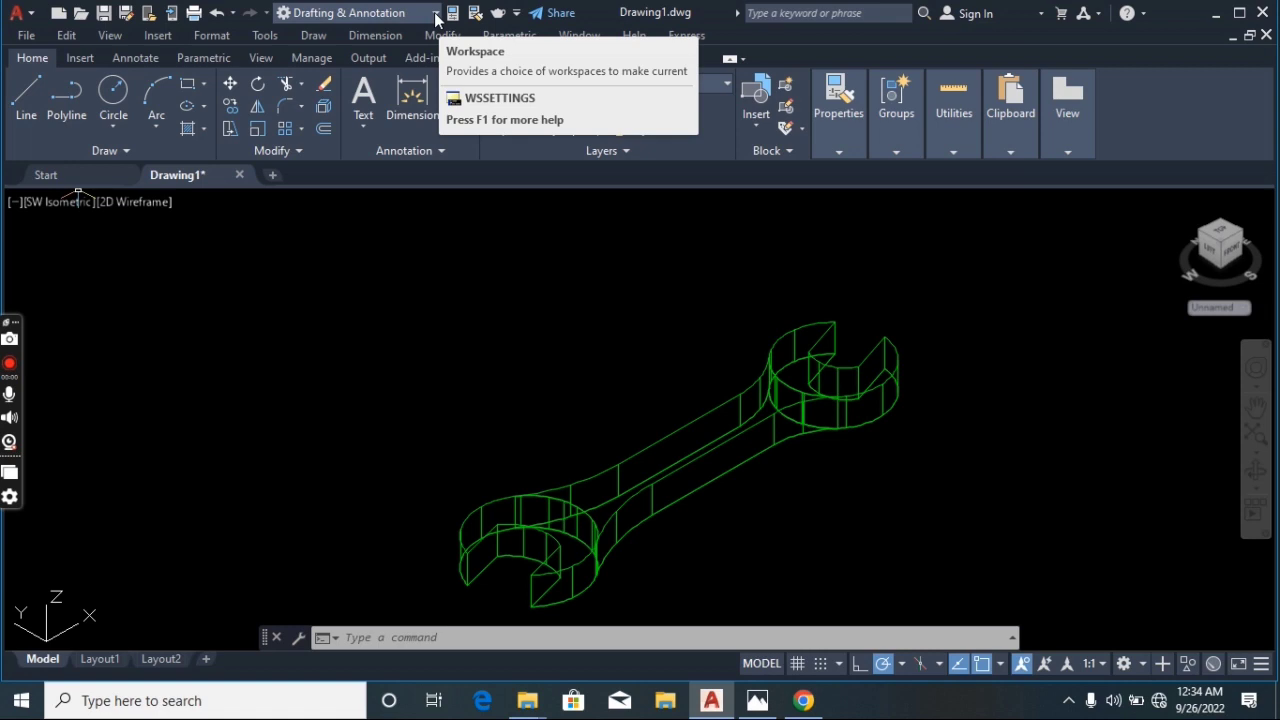
Switch the workspace to 3D Basics
{"action": "left_click", "coordinate": [437, 18]}
{"action": "left_click", "coordinate": [420, 54]}
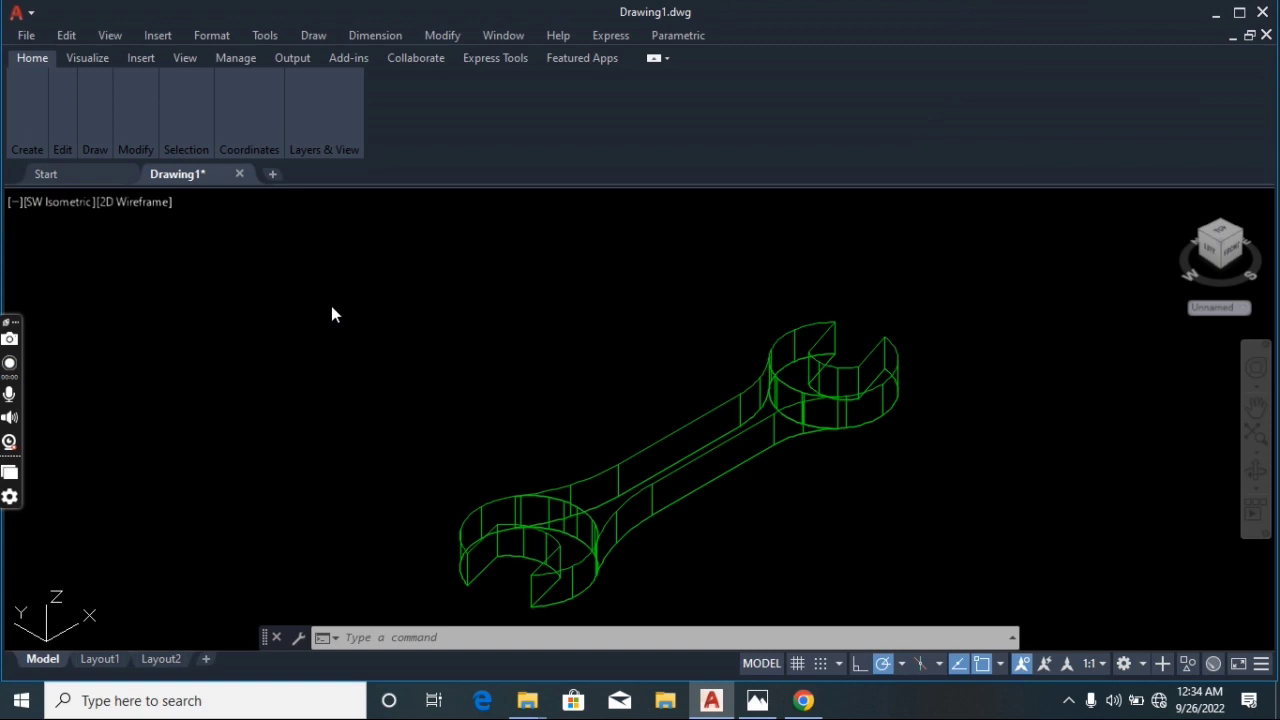
Set the viewport visual style to Realistic
{"action": "left_click", "coordinate": [135, 201]}
{"action": "left_click", "coordinate": [162, 272]}
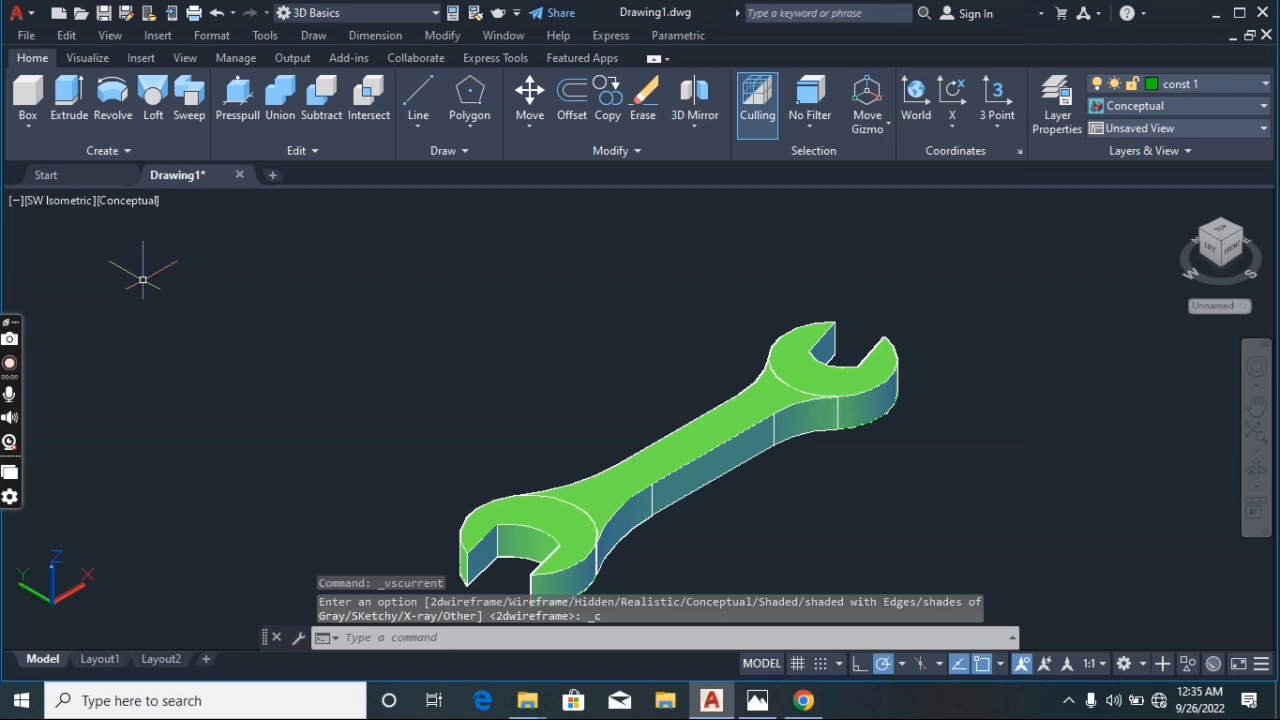
{"action": "left_click", "coordinate": [117, 202]}
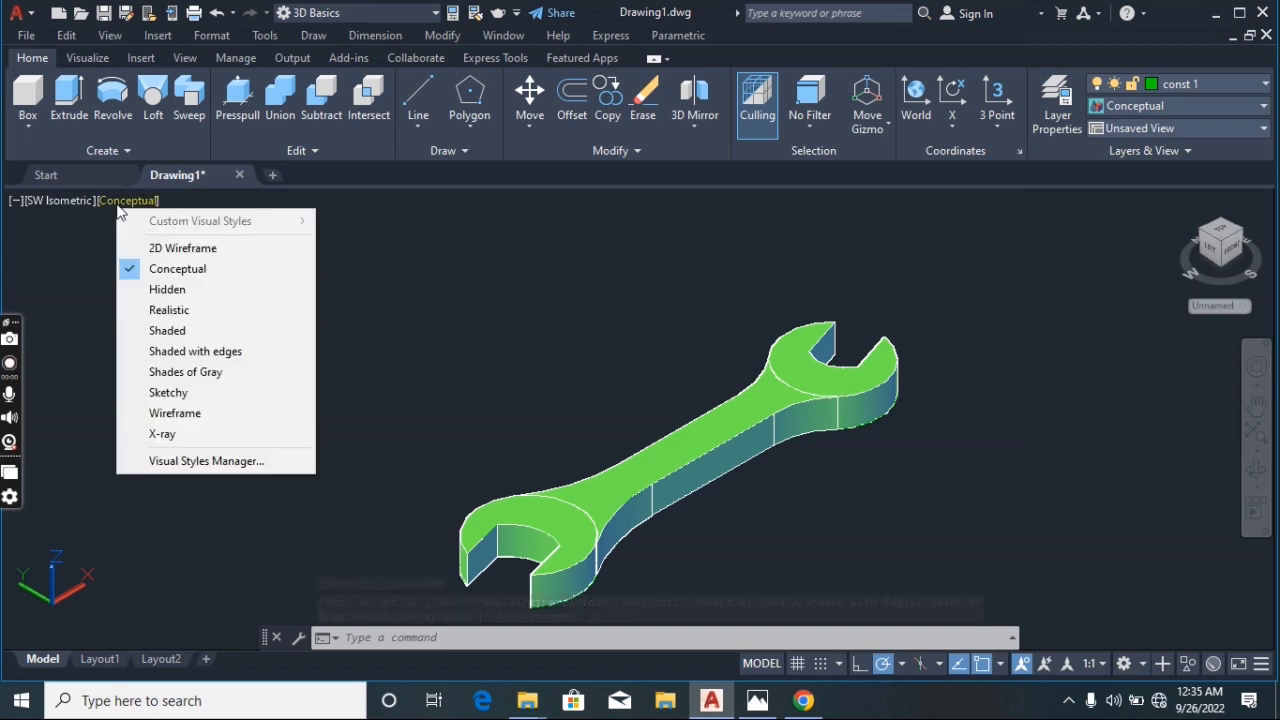
{"action": "left_click", "coordinate": [153, 315]}
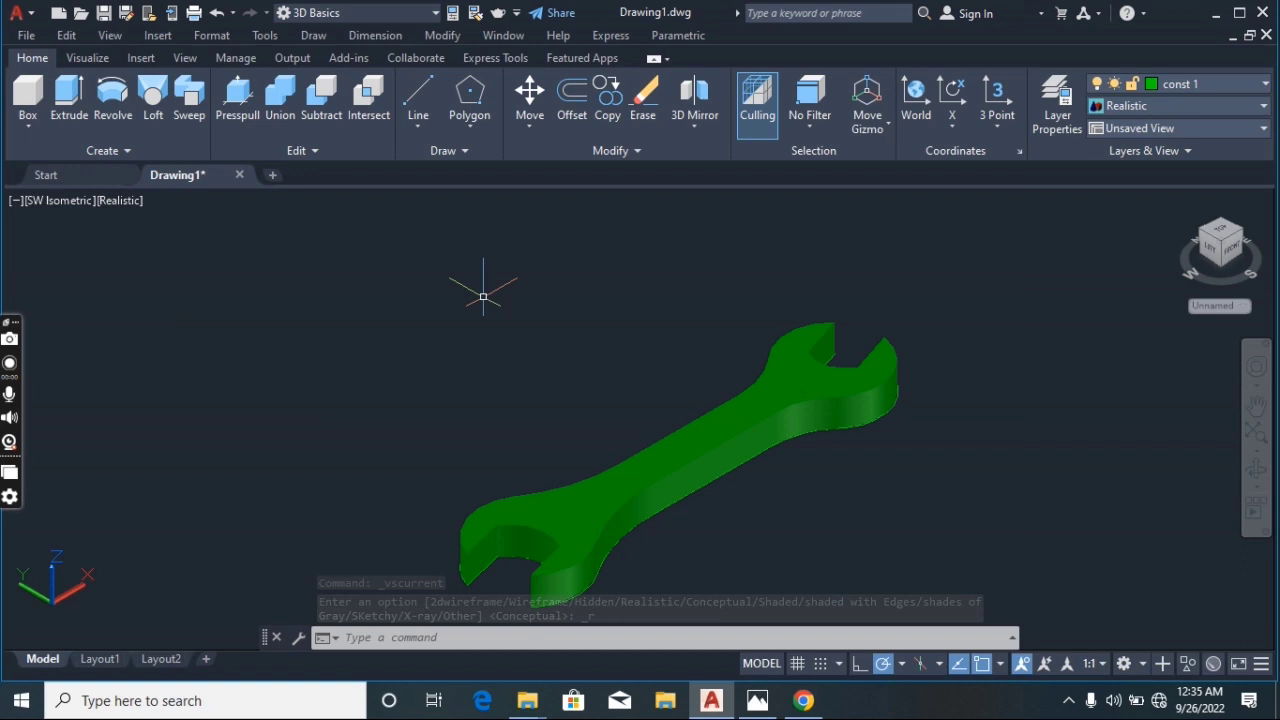
Open the Materials Browser and show the Autodesk Library's Metallic Paint category
{"action": "left_click", "coordinate": [98, 57]}
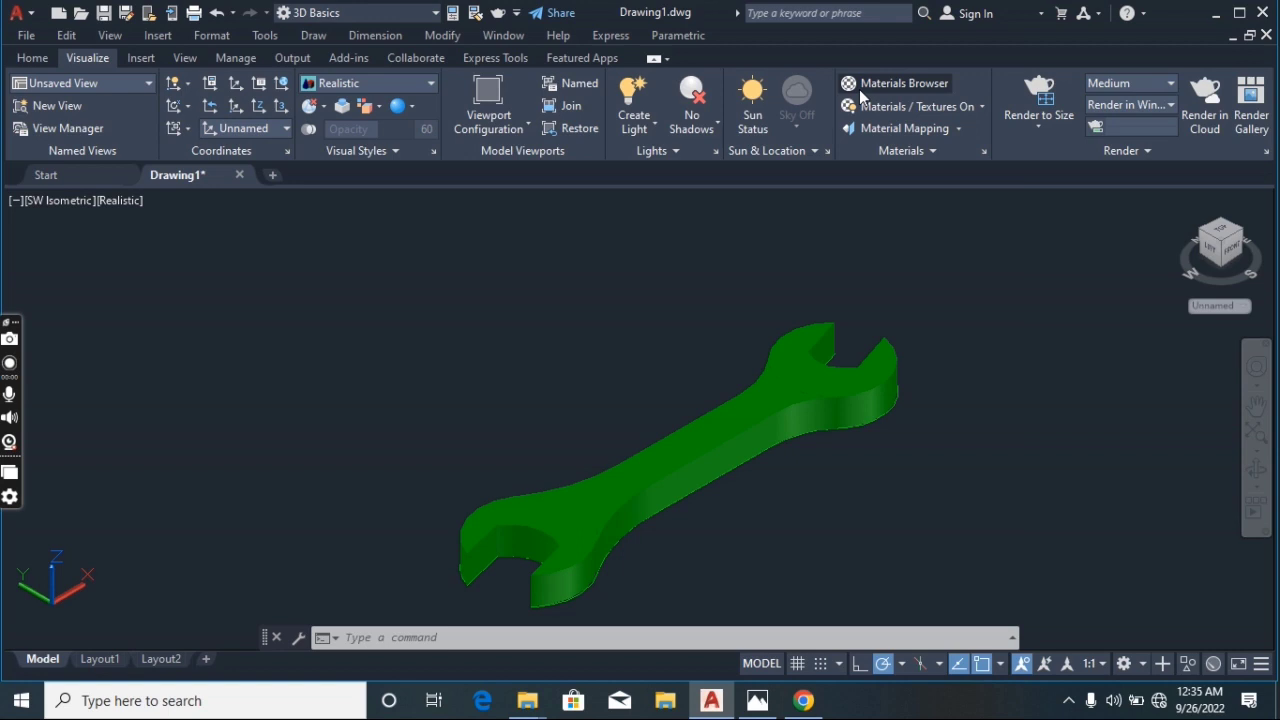
{"action": "left_click", "coordinate": [922, 89]}
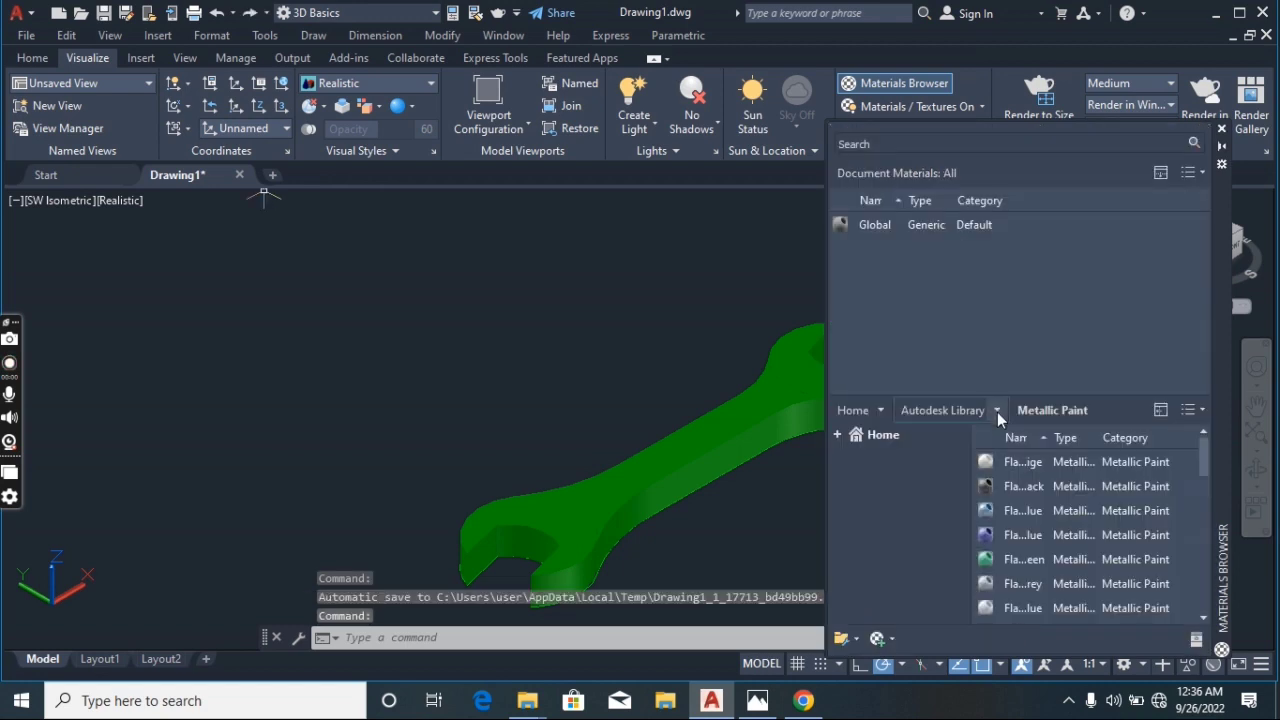
{"action": "left_click", "coordinate": [997, 412]}
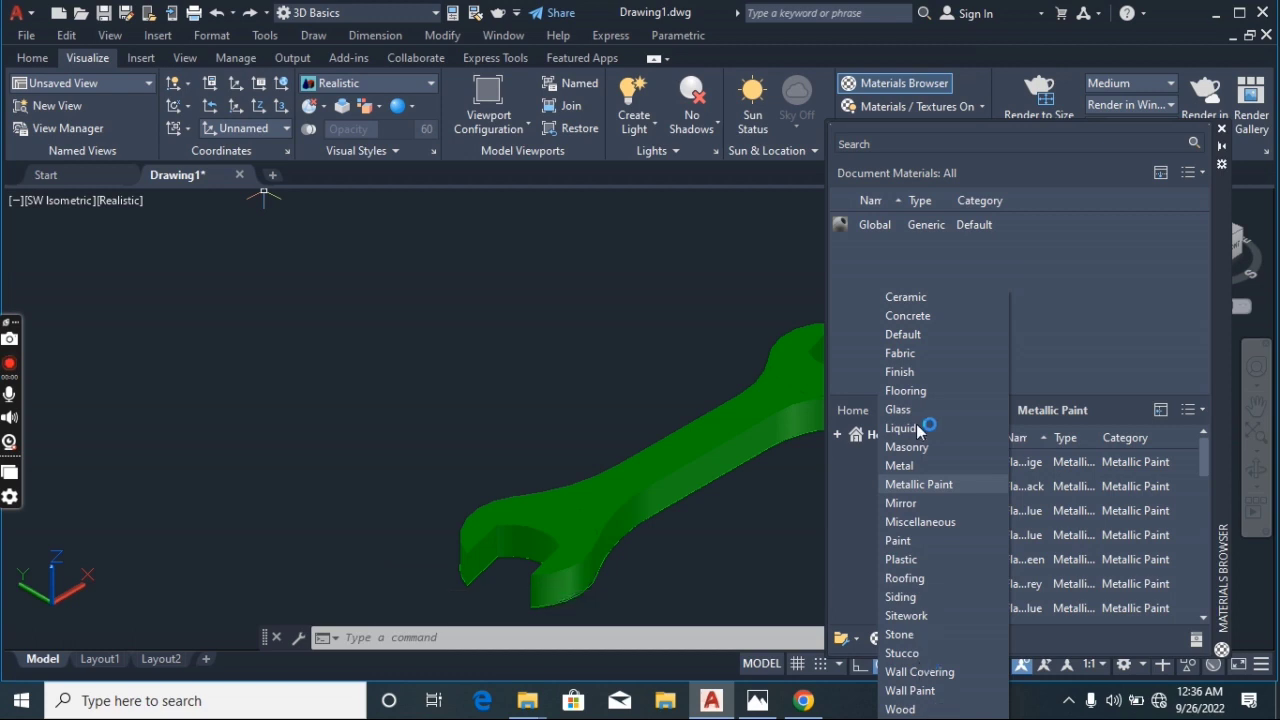
{"action": "left_click", "coordinate": [943, 487]}
{"action": "scroll", "coordinate": [1083, 562], "scroll_direction": "down", "scroll_amount": 5}
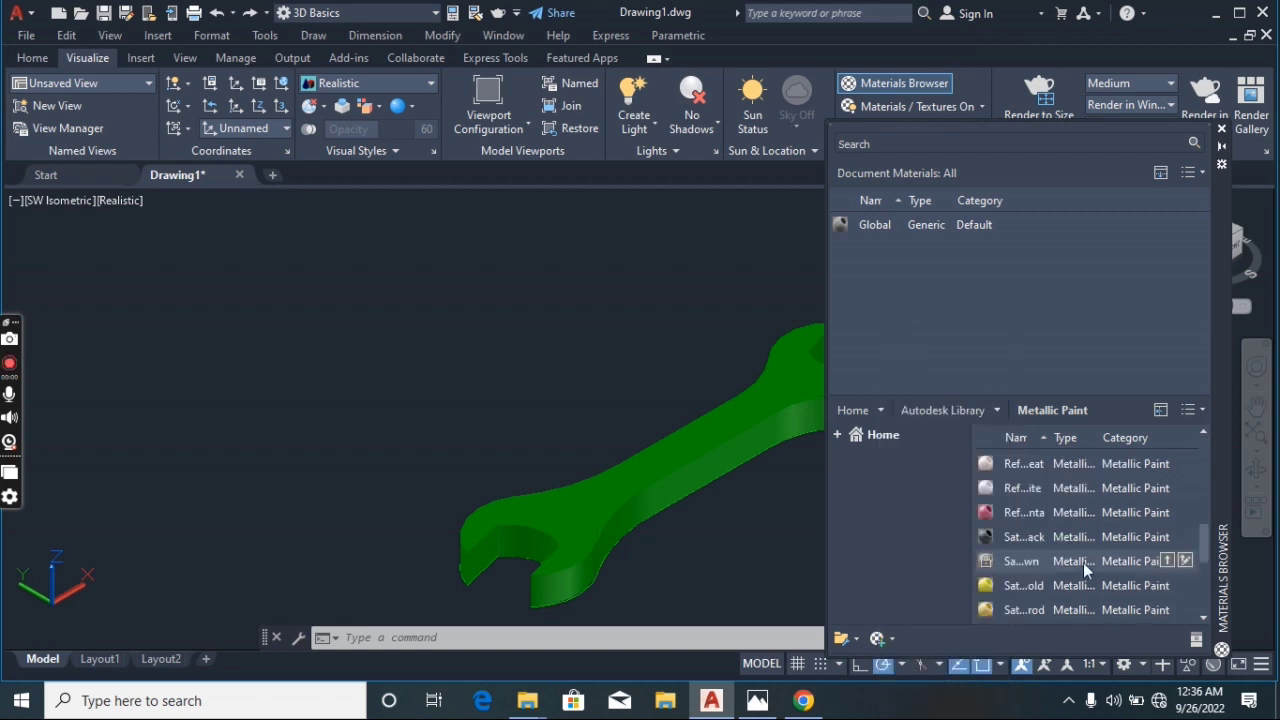
Add the brown satin metallic paint to the document and apply it to the wrench
{"action": "left_click", "coordinate": [1167, 561]}
{"action": "left_click_drag", "start_coordinate": [949, 249], "coordinate": [808, 322]}
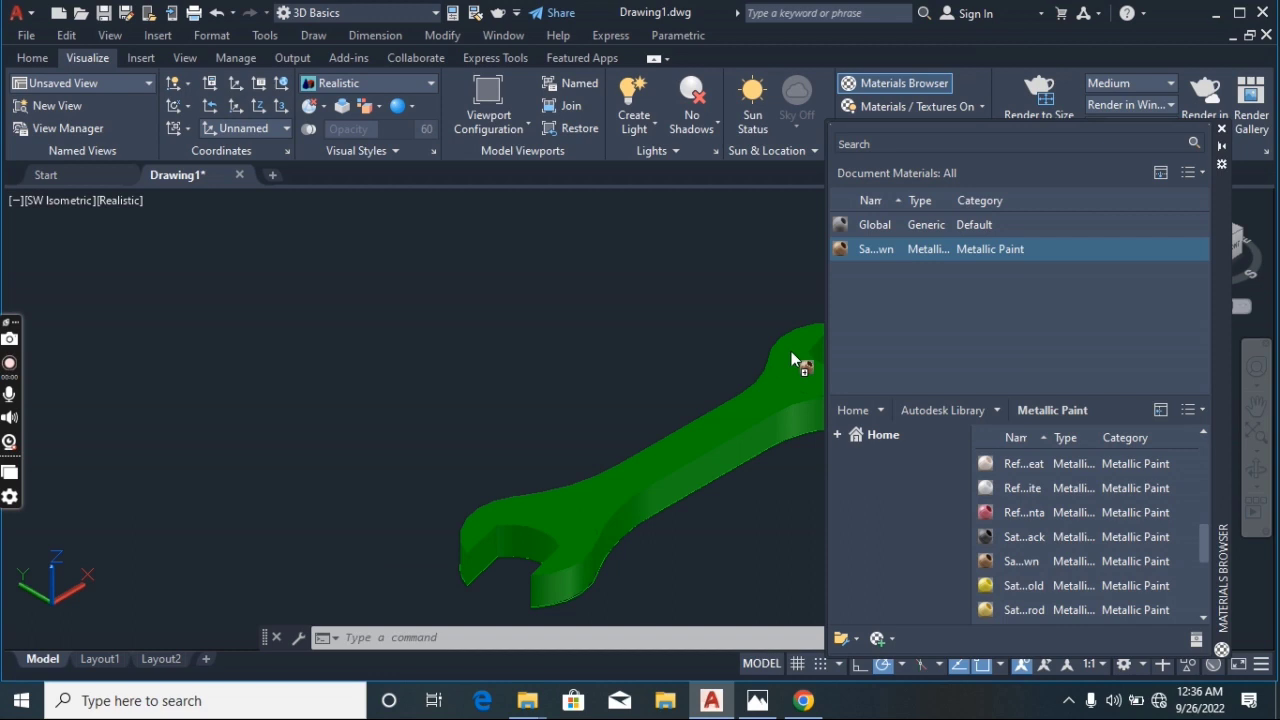
{"action": "left_click_drag", "start_coordinate": [791, 351], "coordinate": [791, 351]}
{"action": "left_click_drag", "start_coordinate": [956, 253], "coordinate": [554, 560]}
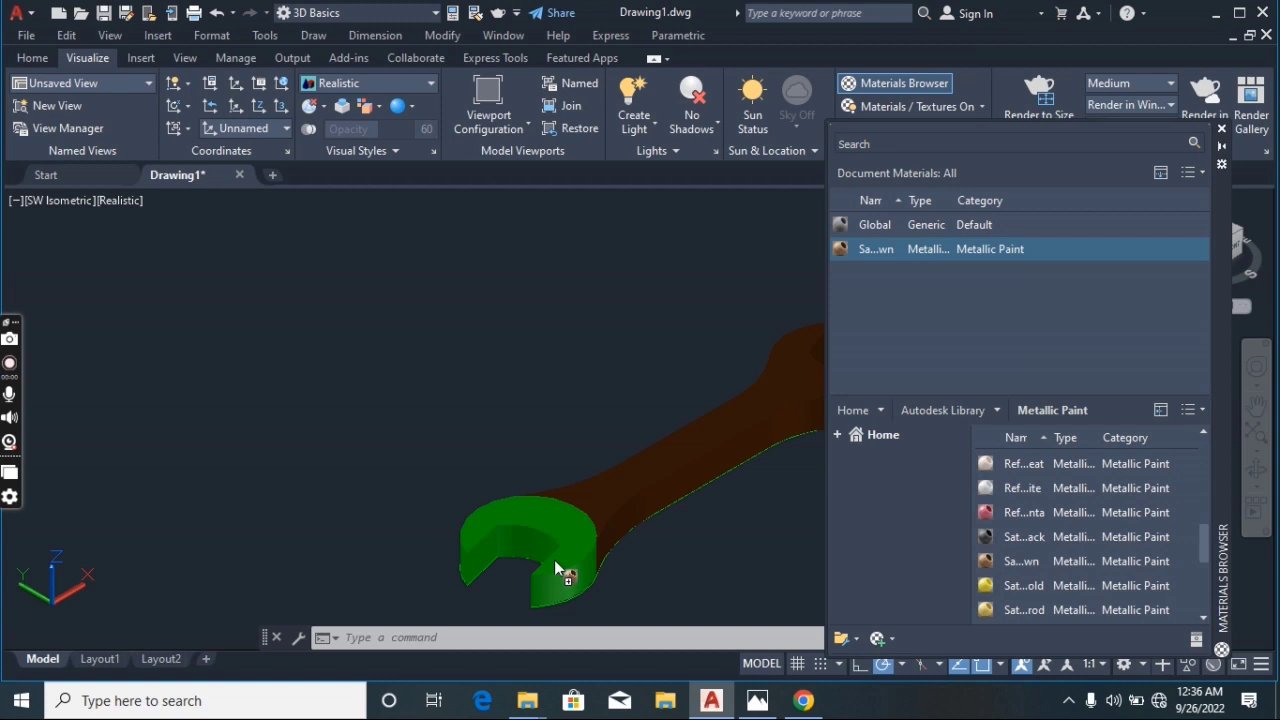
Select the wrench solids and join them with the Join command
{"action": "left_click", "coordinate": [704, 447]}
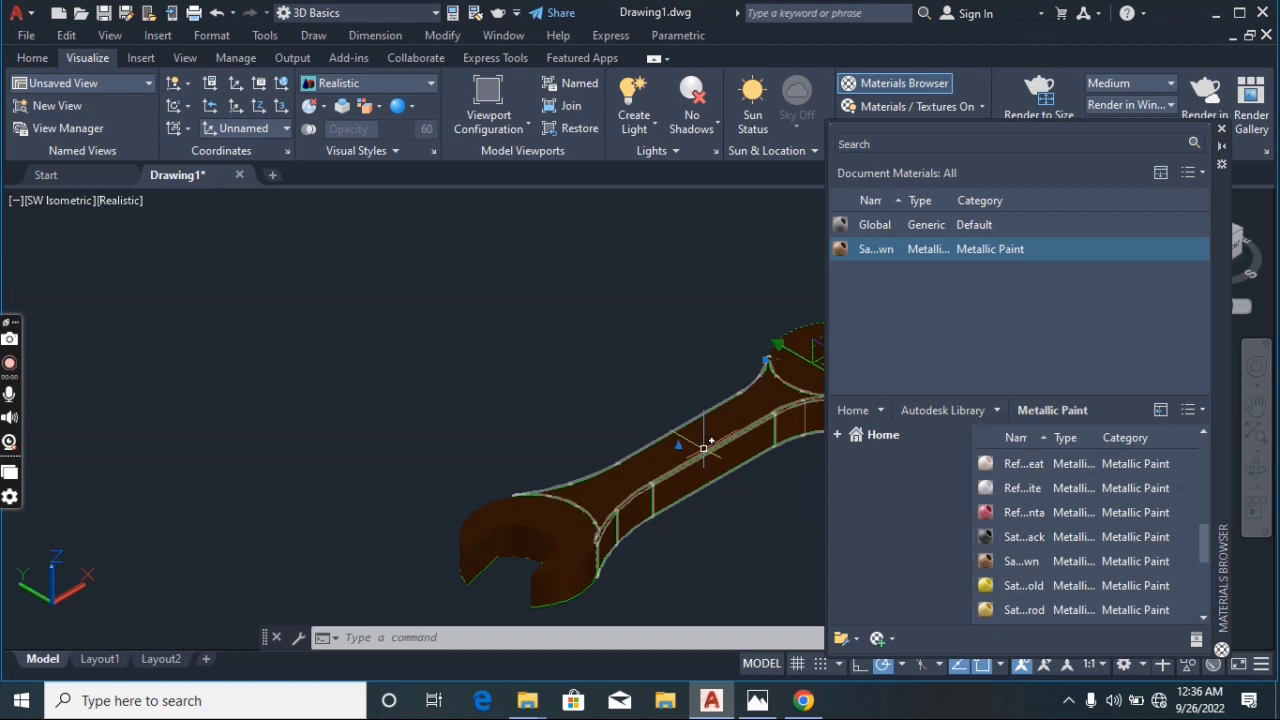
{"action": "left_click", "coordinate": [704, 447]}
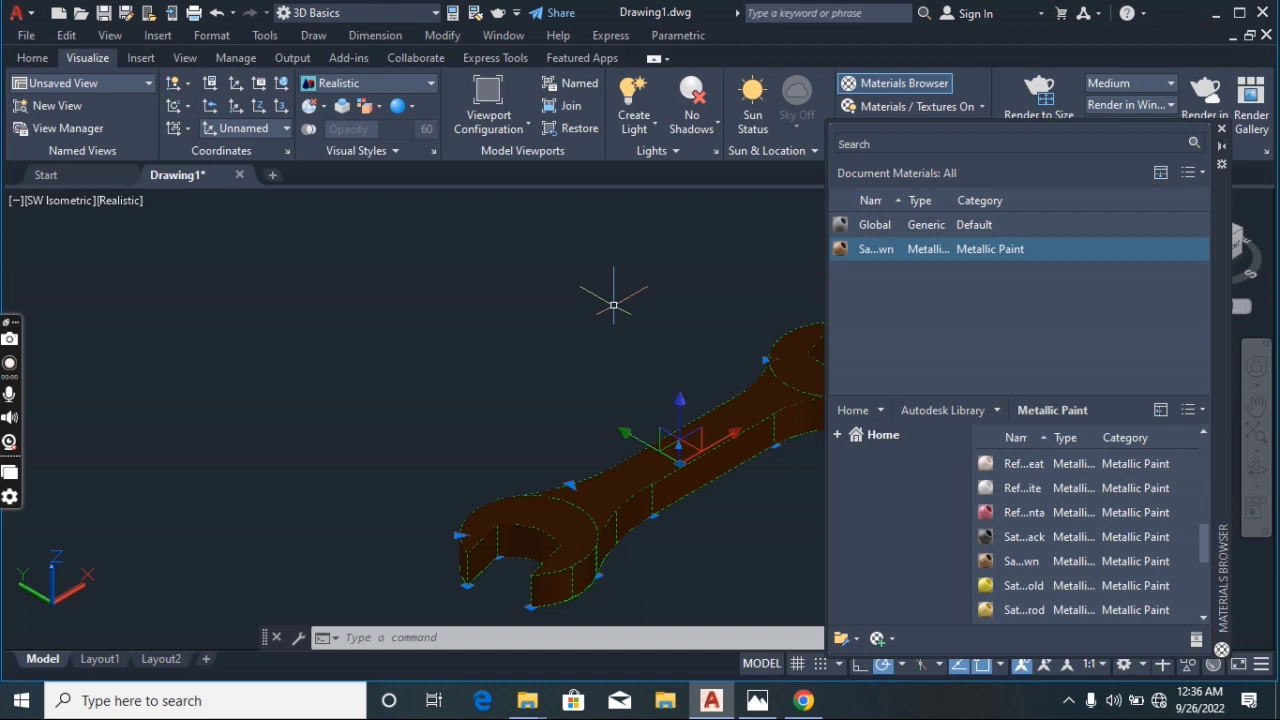
{"action": "type", "text": "JOIN"}
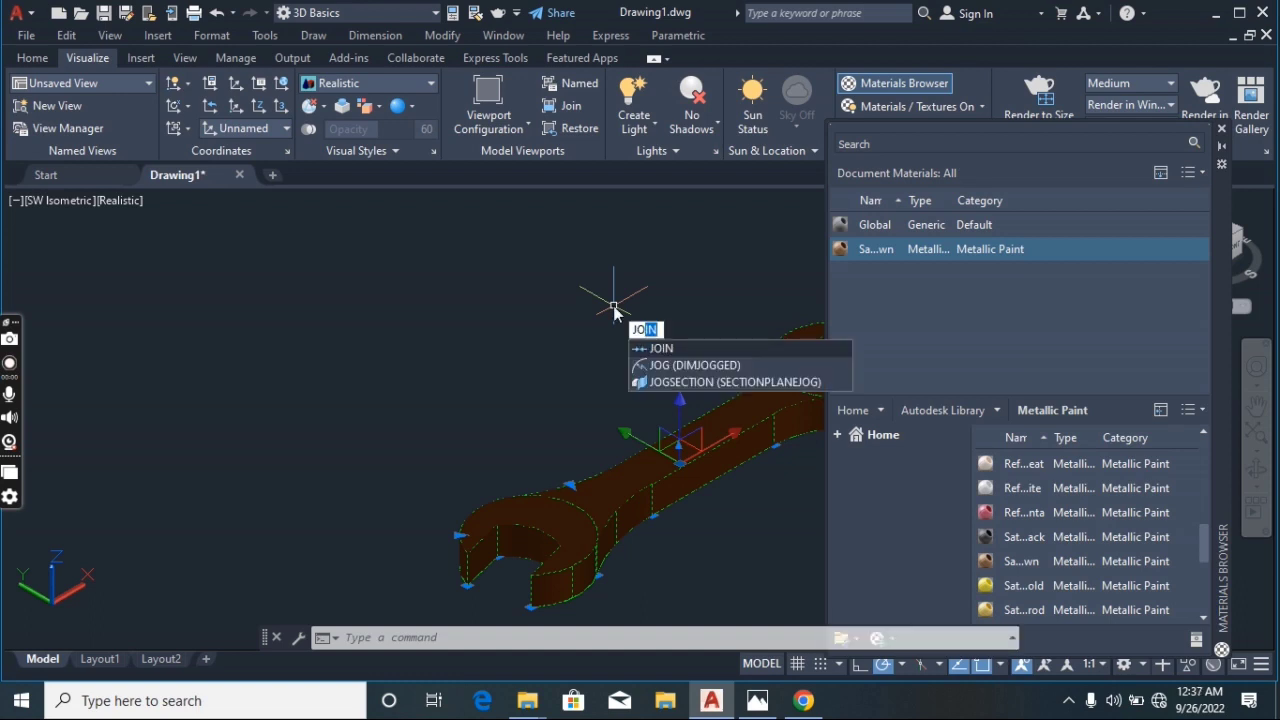
{"action": "key", "text": "Return"}
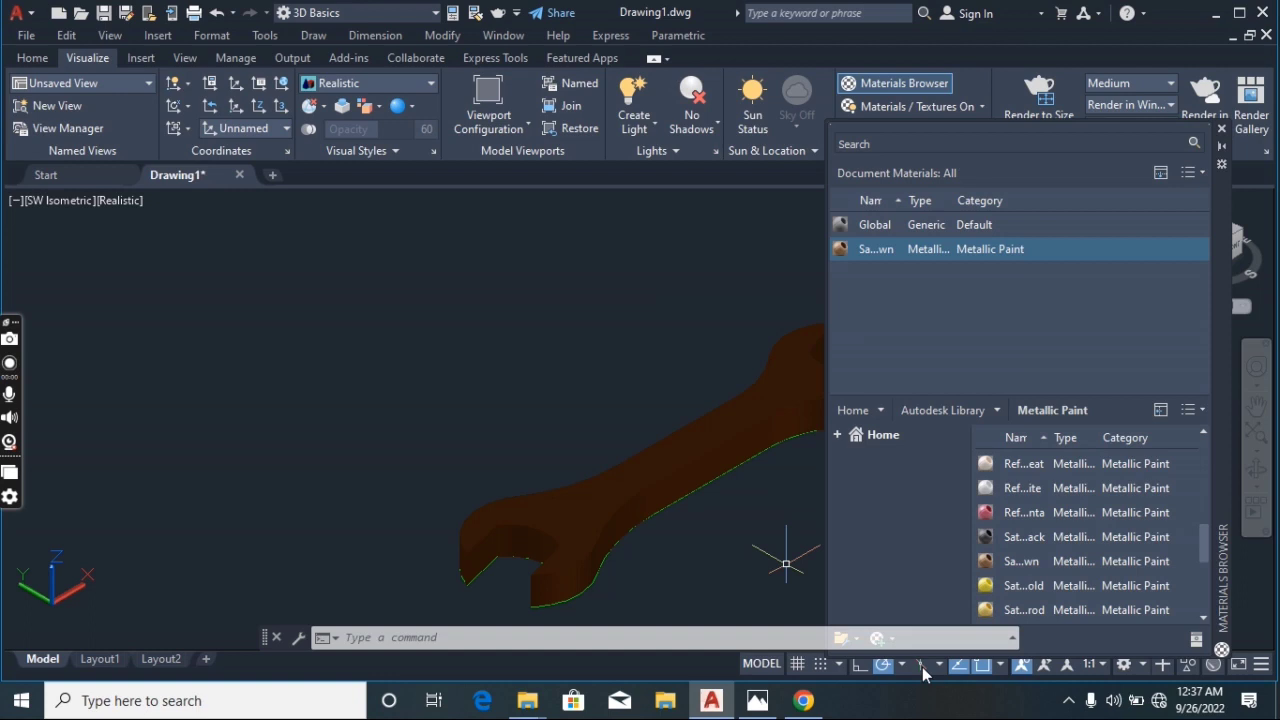
Apply a birch wood material from the Wood library to the wrench and close the Materials Browser
{"action": "scroll", "coordinate": [1060, 530], "scroll_direction": "down", "scroll_amount": 2}
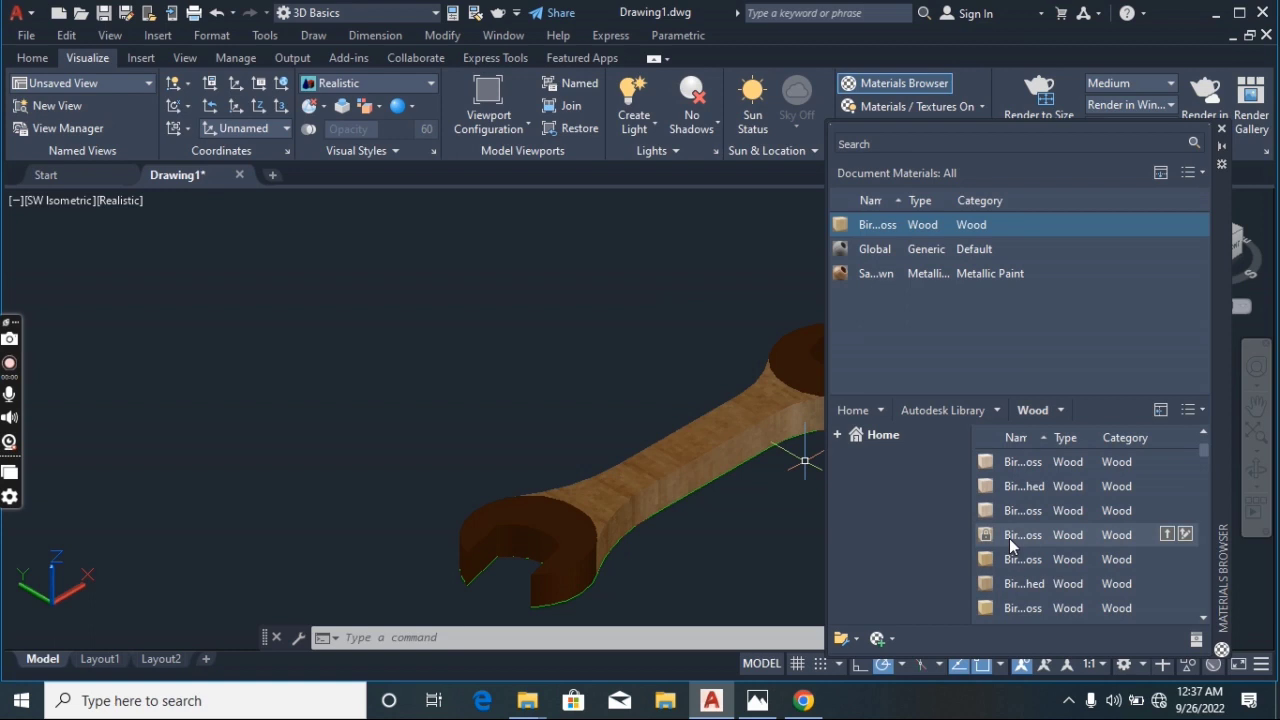
{"action": "left_click_drag", "start_coordinate": [1009, 538], "coordinate": [531, 521]}
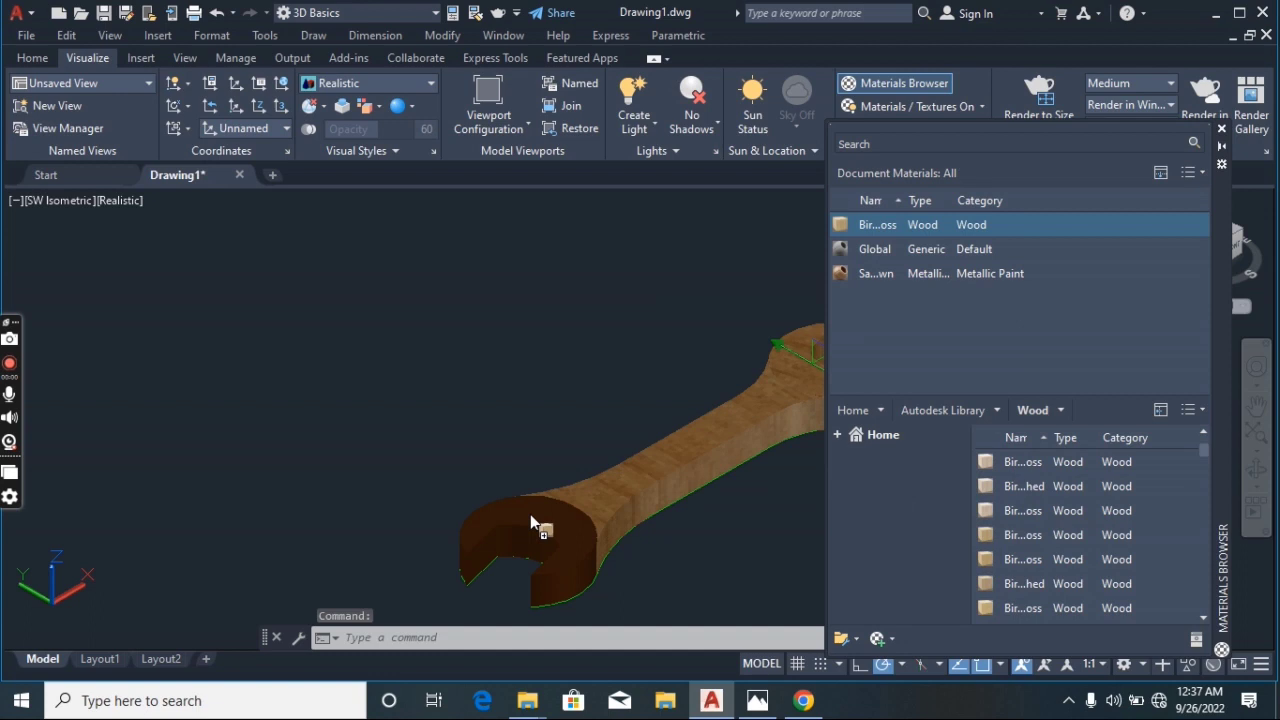
{"action": "left_click_drag", "start_coordinate": [530, 514], "coordinate": [530, 514]}
{"action": "left_click", "coordinate": [1221, 129]}
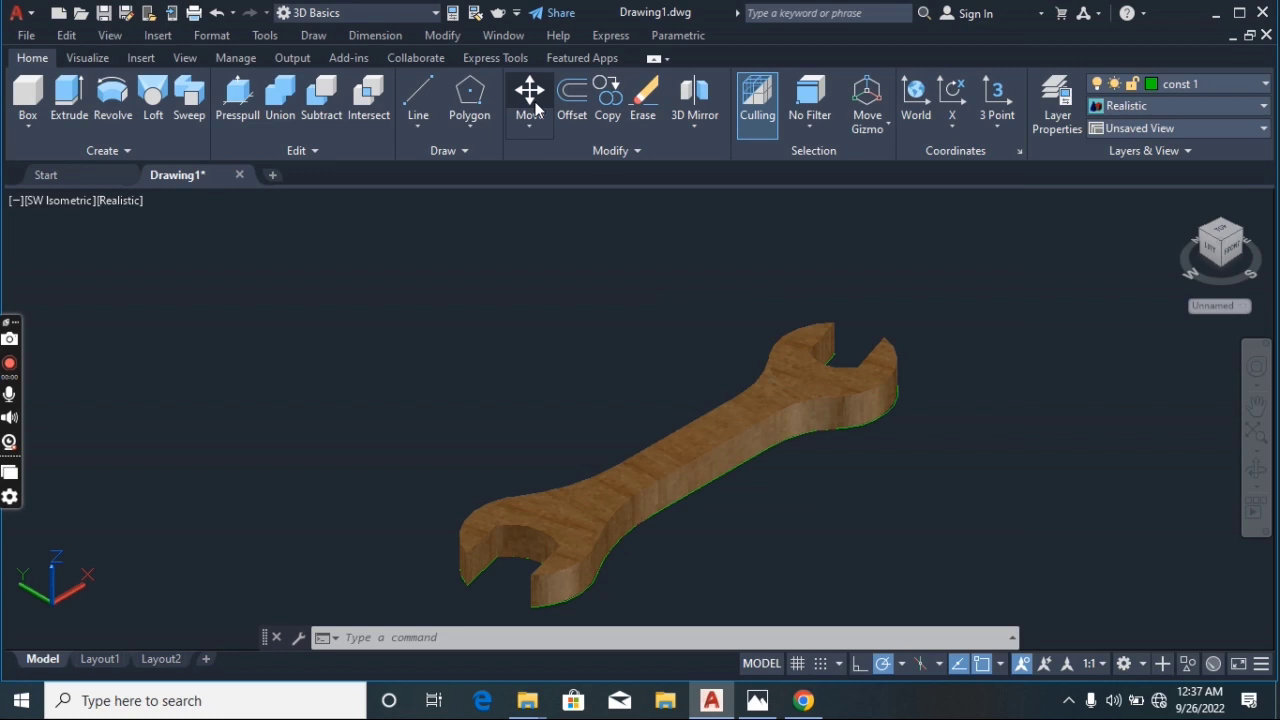
Move the wrench solid to a new position in the drawing
{"action": "left_click", "coordinate": [530, 100]}
{"action": "left_click", "coordinate": [877, 278]}
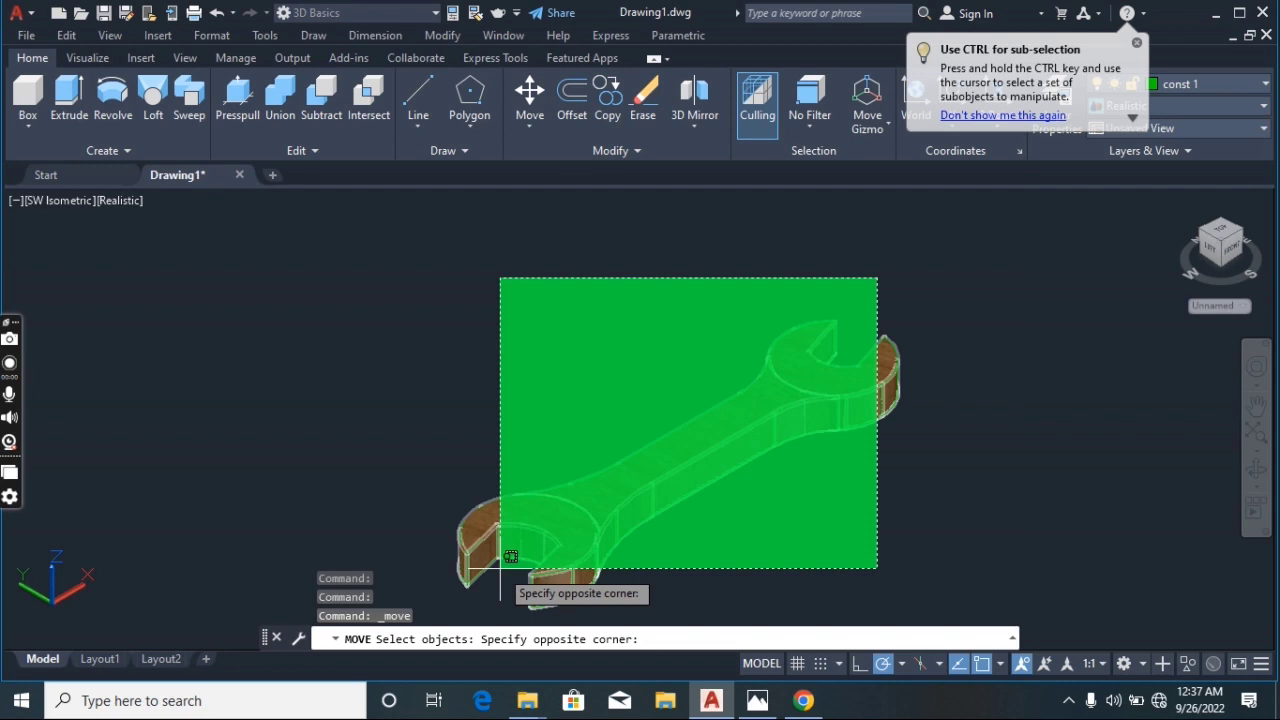
{"action": "left_click", "coordinate": [500, 568]}
{"action": "key", "text": "Return"}
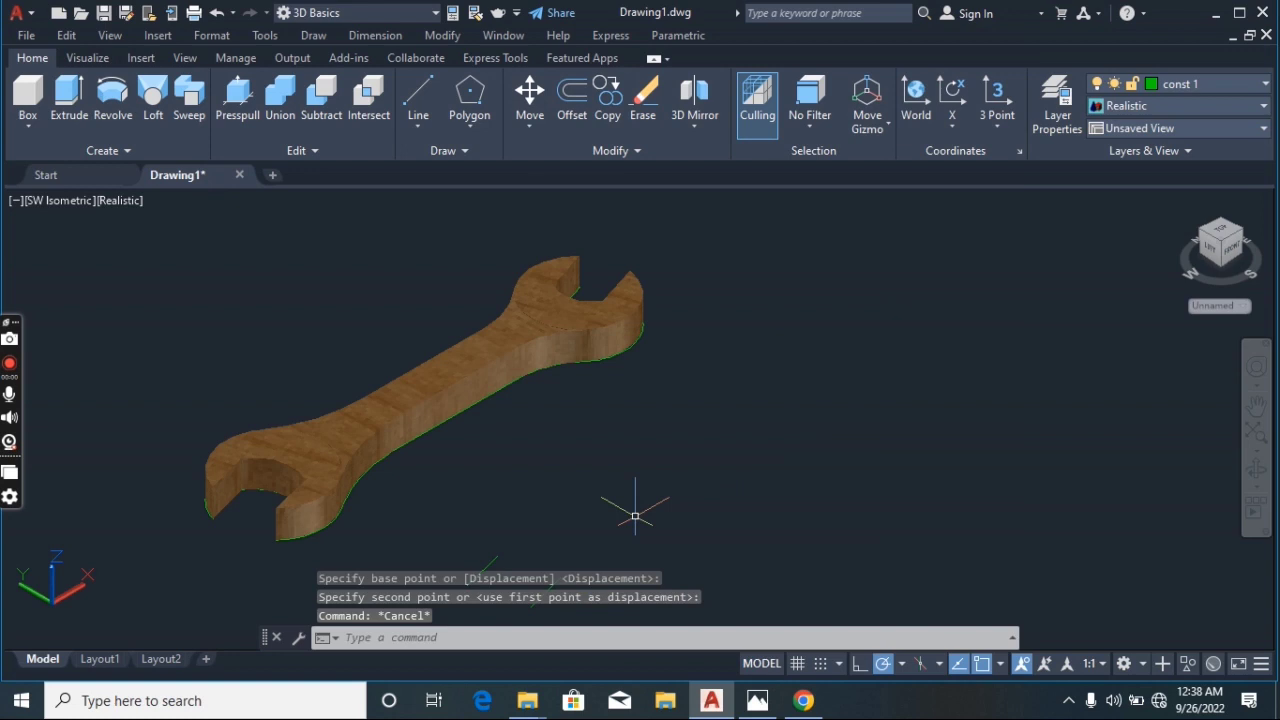
Free-orbit the view to inspect the wrench solid from another angle
{"action": "left_click", "coordinate": [1256, 486]}
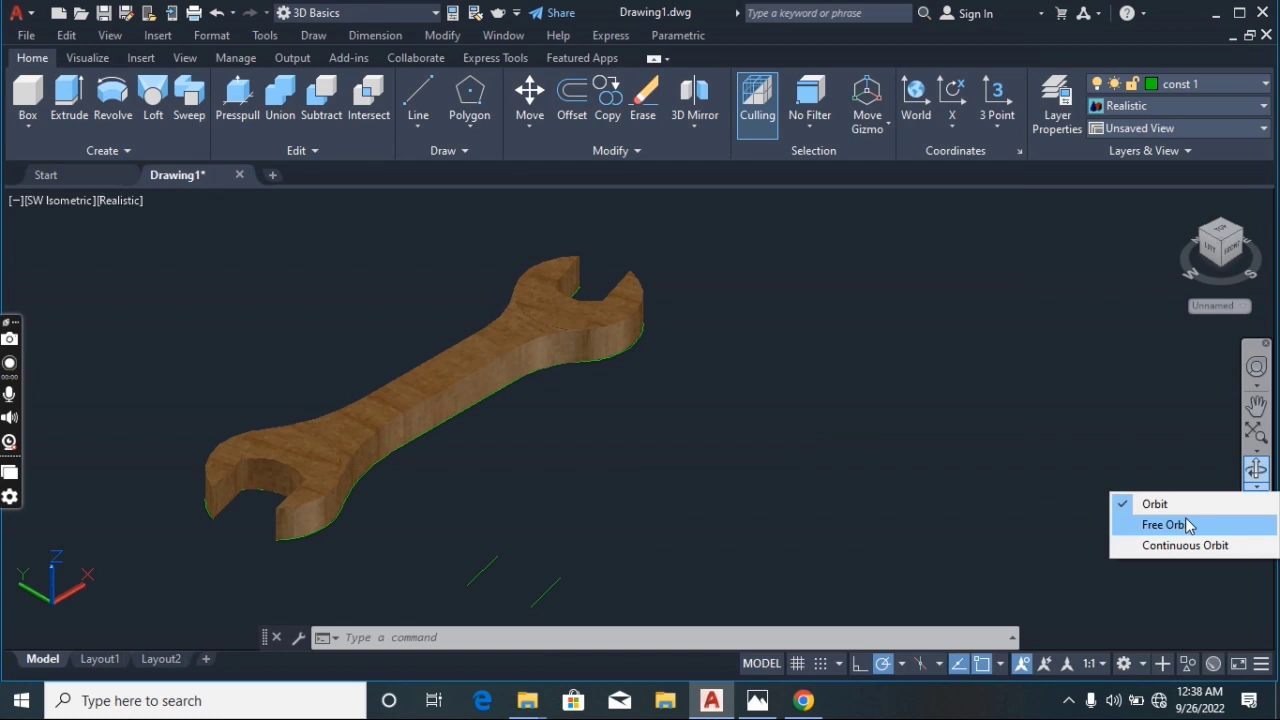
{"action": "left_click", "coordinate": [1165, 525]}
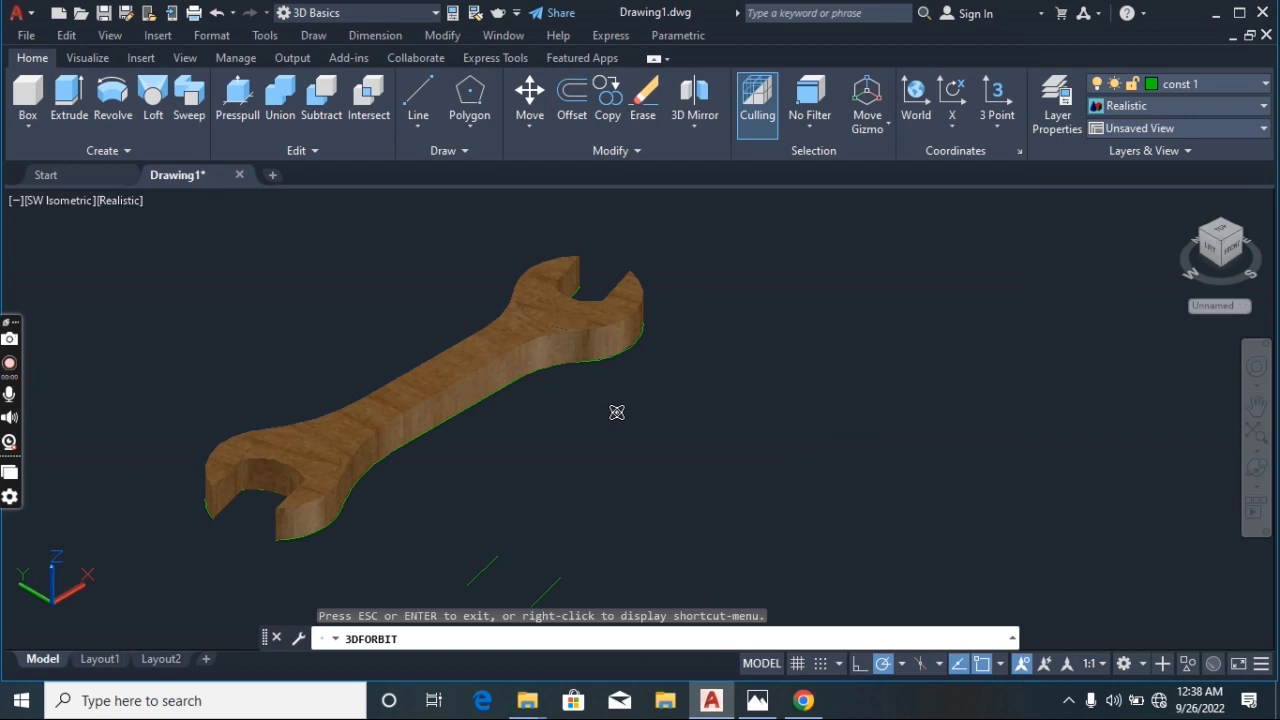
{"action": "key", "text": "3"}
{"action": "left_click_drag", "start_coordinate": [617, 412], "coordinate": [603, 364]}
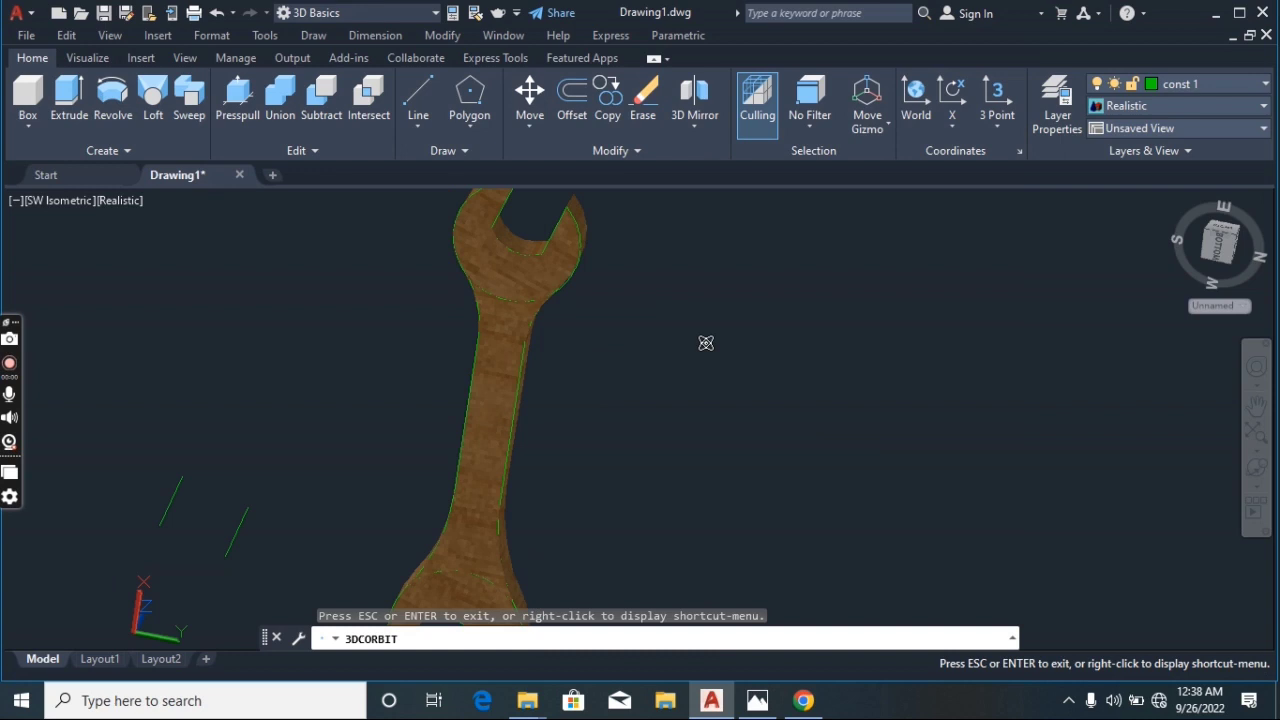
{"action": "key", "text": "Escape"}
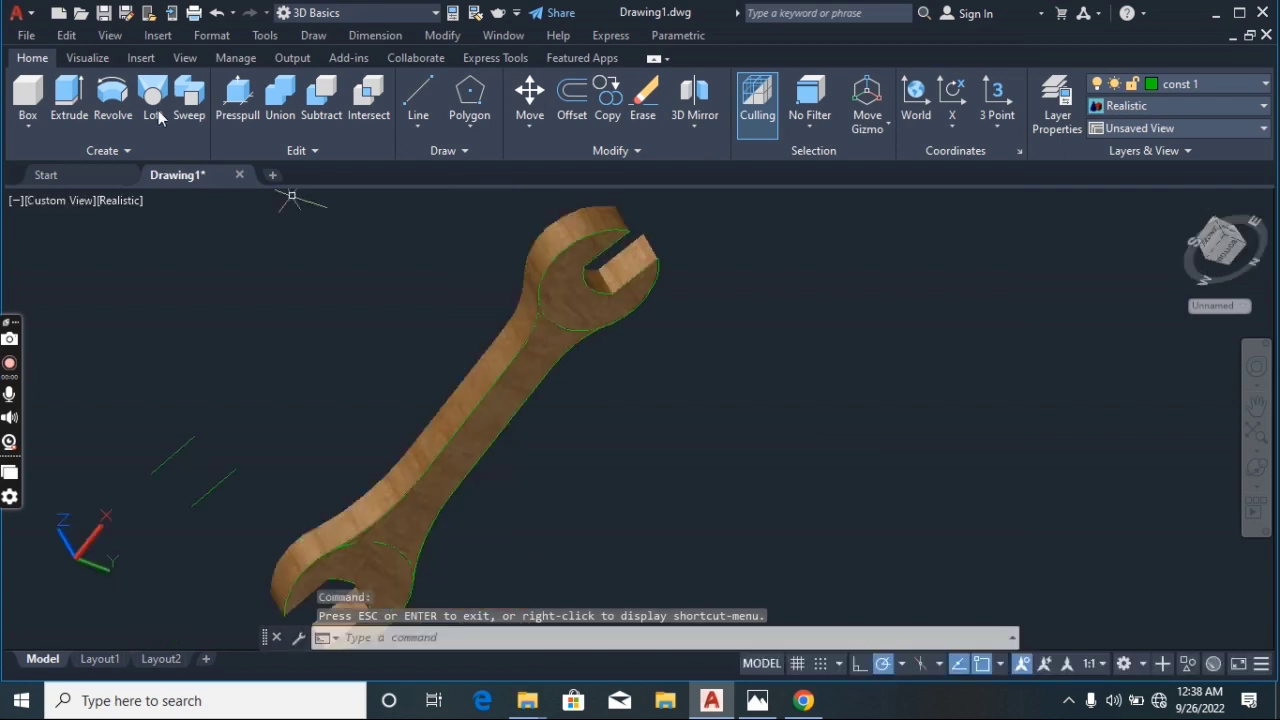